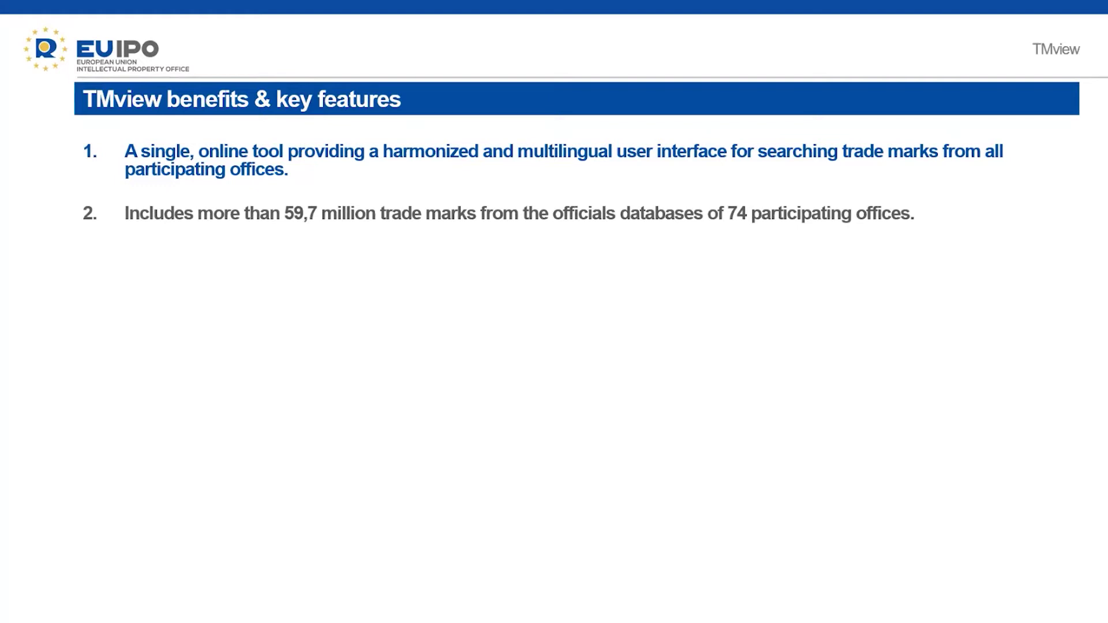
{"action": "key", "text": "Right"}
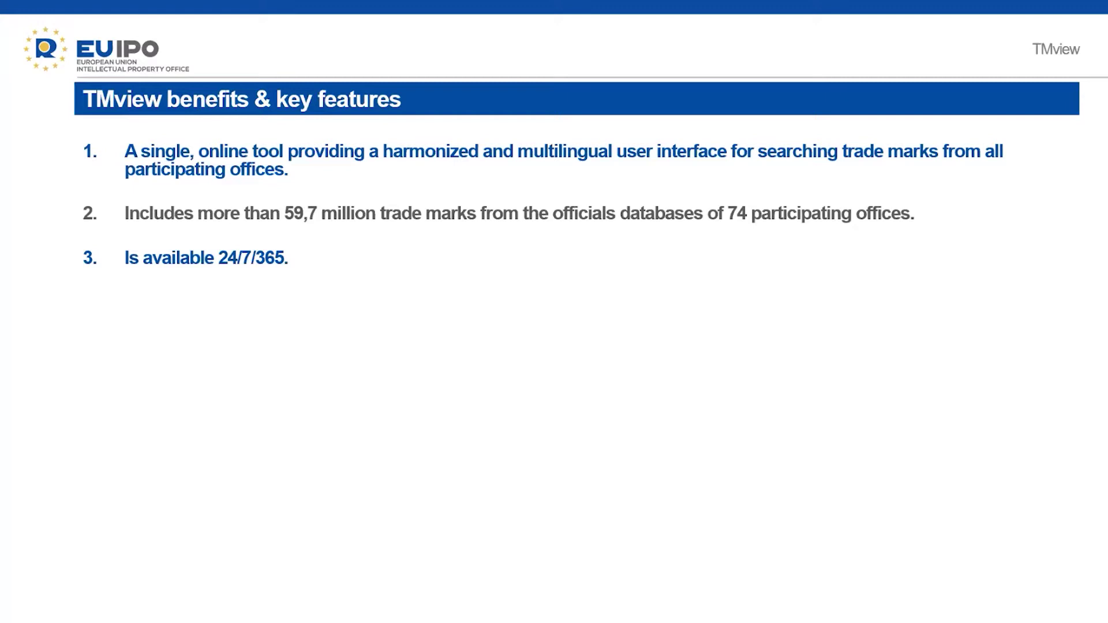
{"action": "key", "text": "Right"}
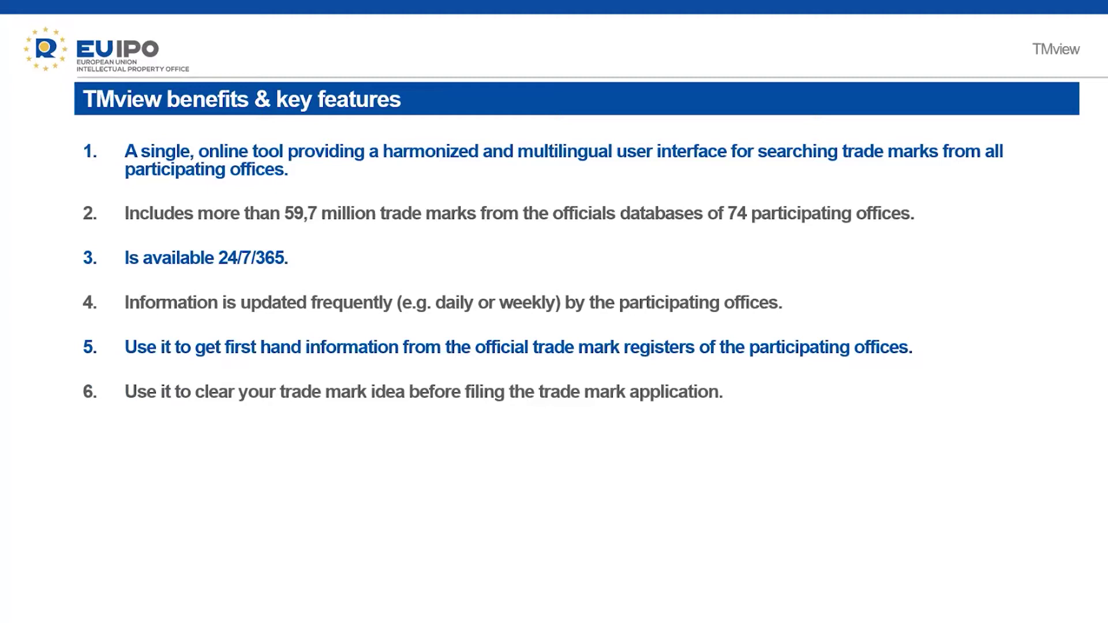
{"action": "key", "text": "Right"}
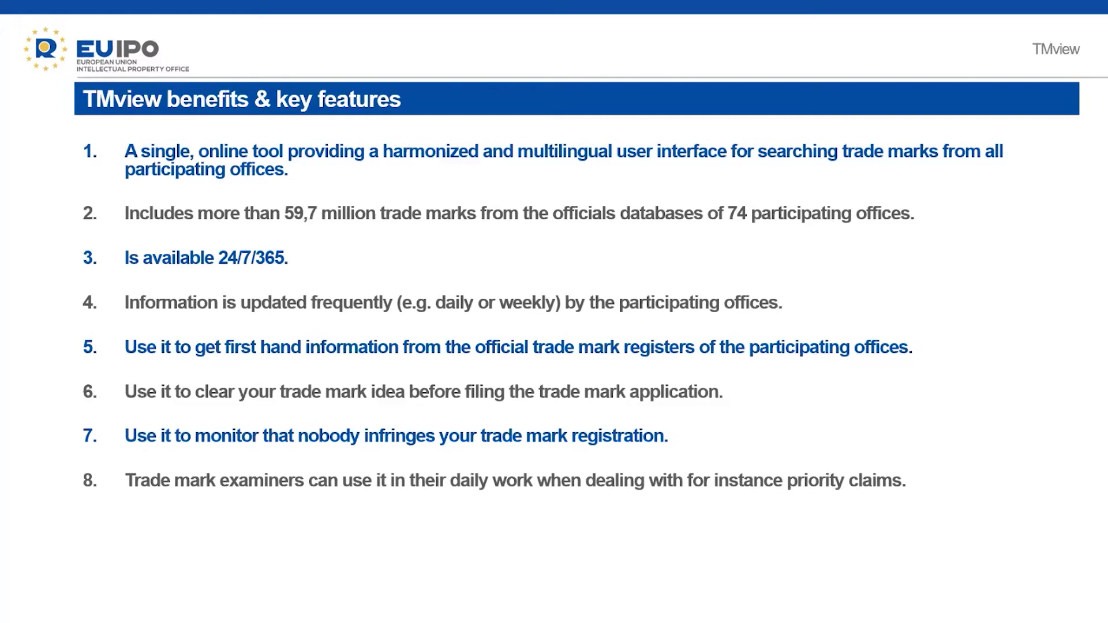
{"action": "key", "text": "Right"}
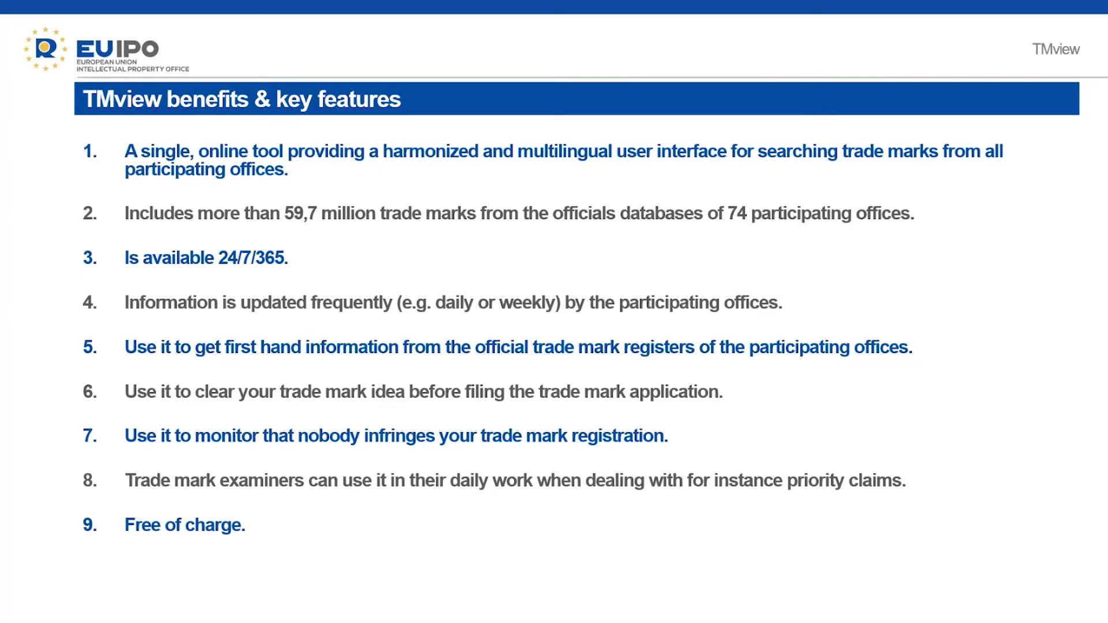
{"action": "key", "text": "Right"}
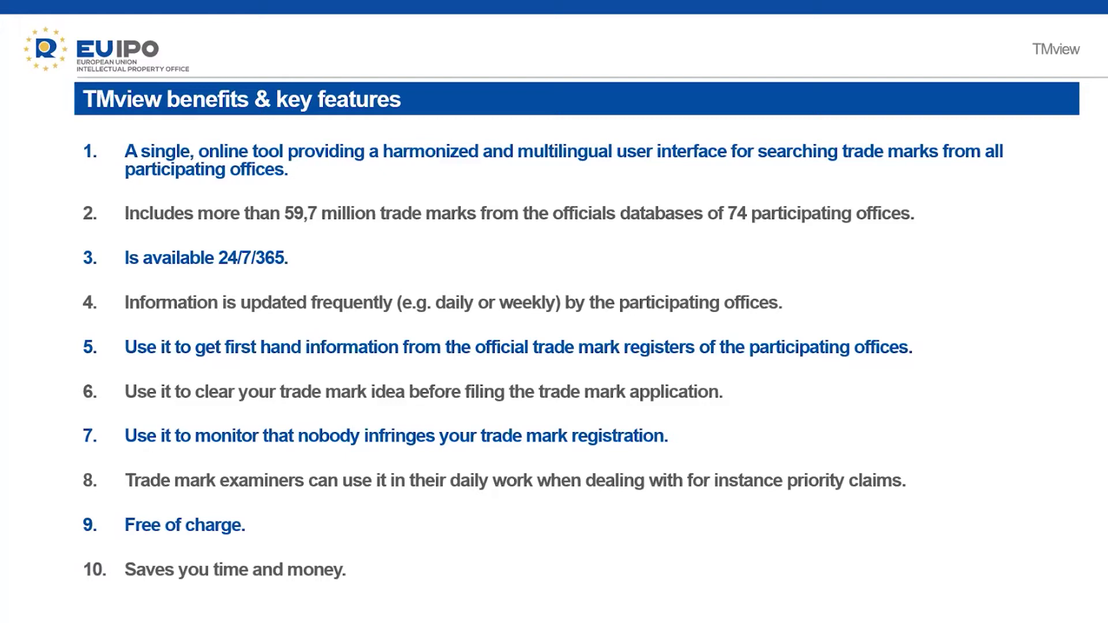
{"action": "key", "text": "Right"}
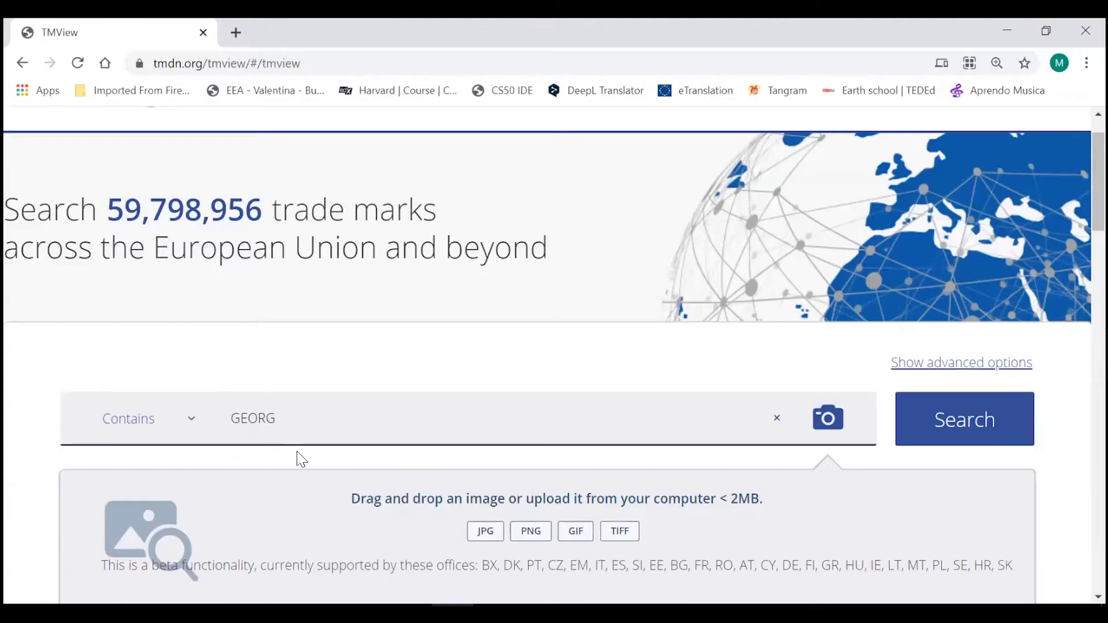
Step: View the list of available interface languages and close it without changing the language
{"action": "scroll", "coordinate": [431, 457], "scroll_direction": "up", "scroll_amount": 1}
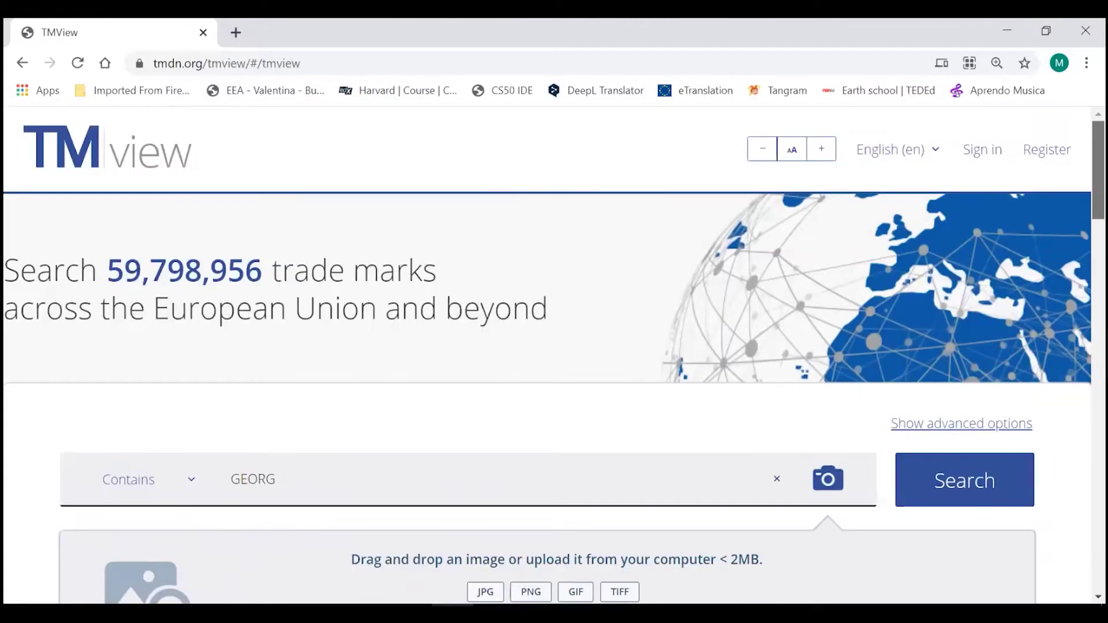
{"action": "left_click", "coordinate": [933, 153]}
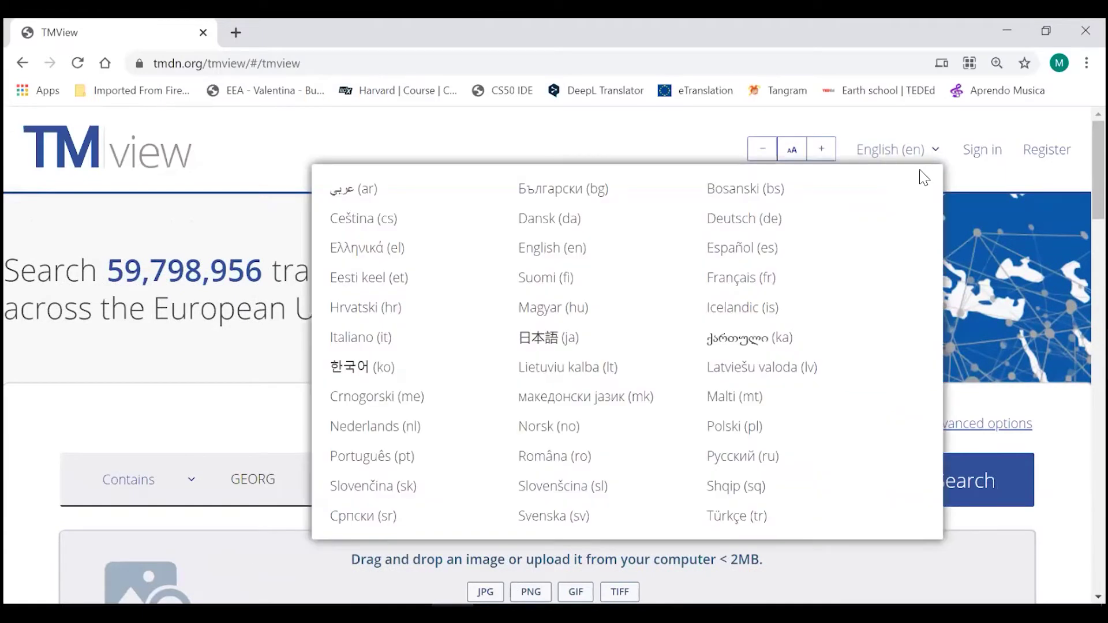
{"action": "left_click", "coordinate": [921, 171]}
Step: Try adding the Territories / Offices criterion to the basic search and remove it again
{"action": "scroll", "coordinate": [554, 355], "scroll_direction": "down", "scroll_amount": 5}
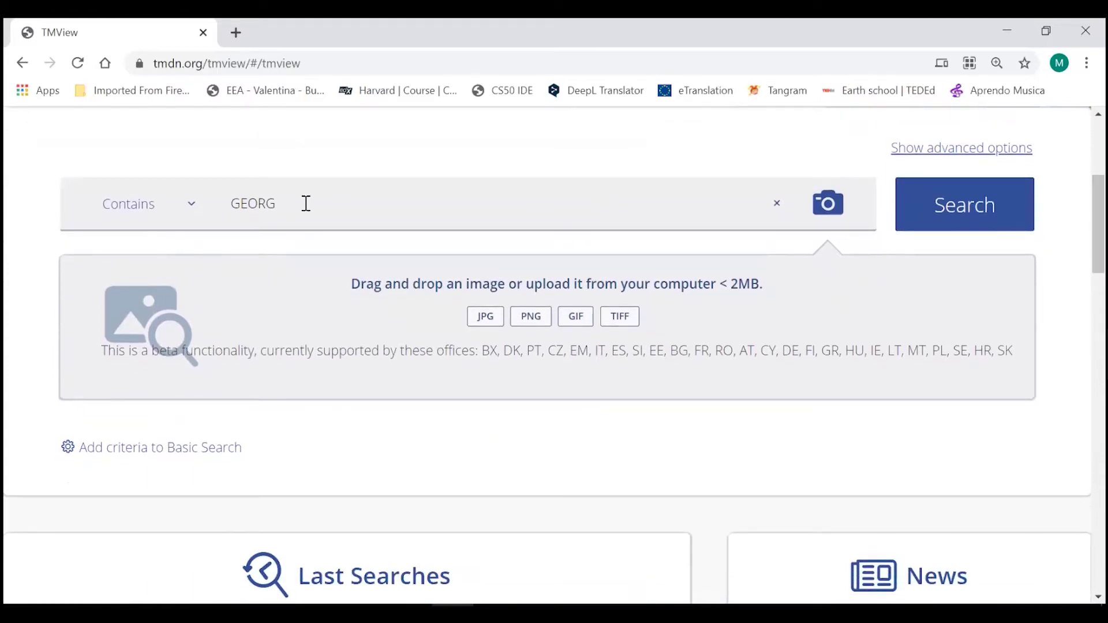
{"action": "left_click", "coordinate": [249, 222]}
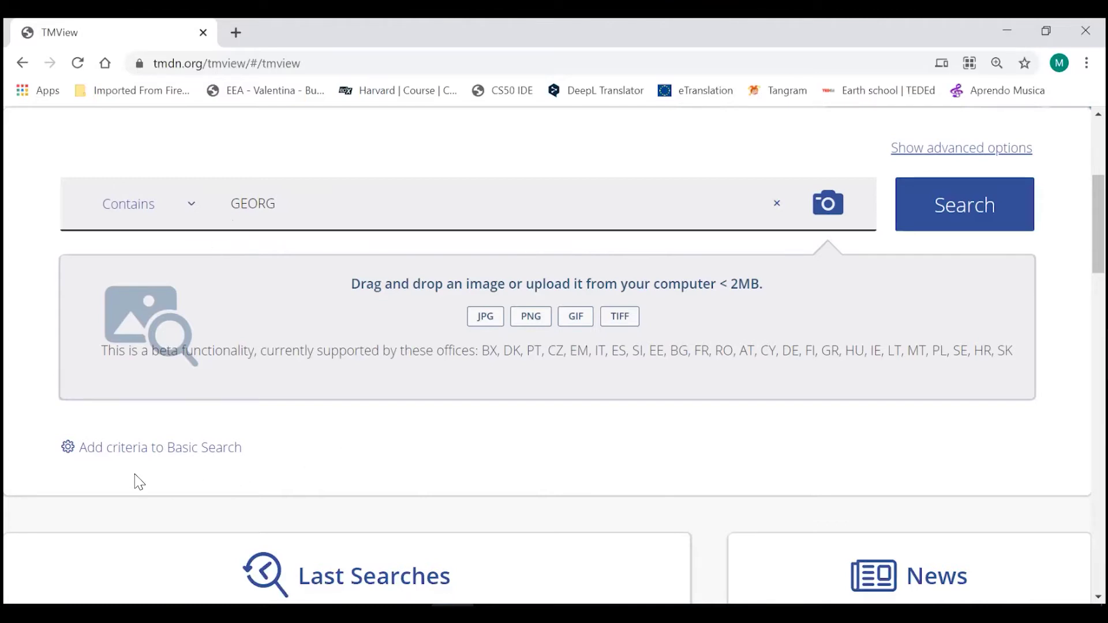
{"action": "left_click", "coordinate": [123, 459]}
{"action": "left_click", "coordinate": [249, 233]}
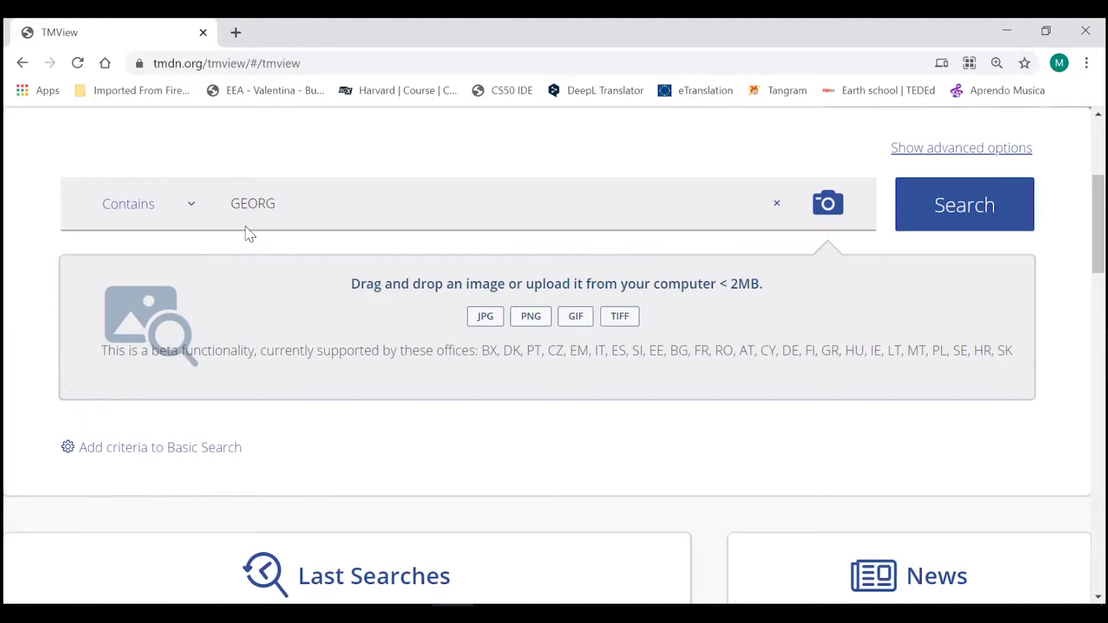
{"action": "left_click", "coordinate": [109, 449]}
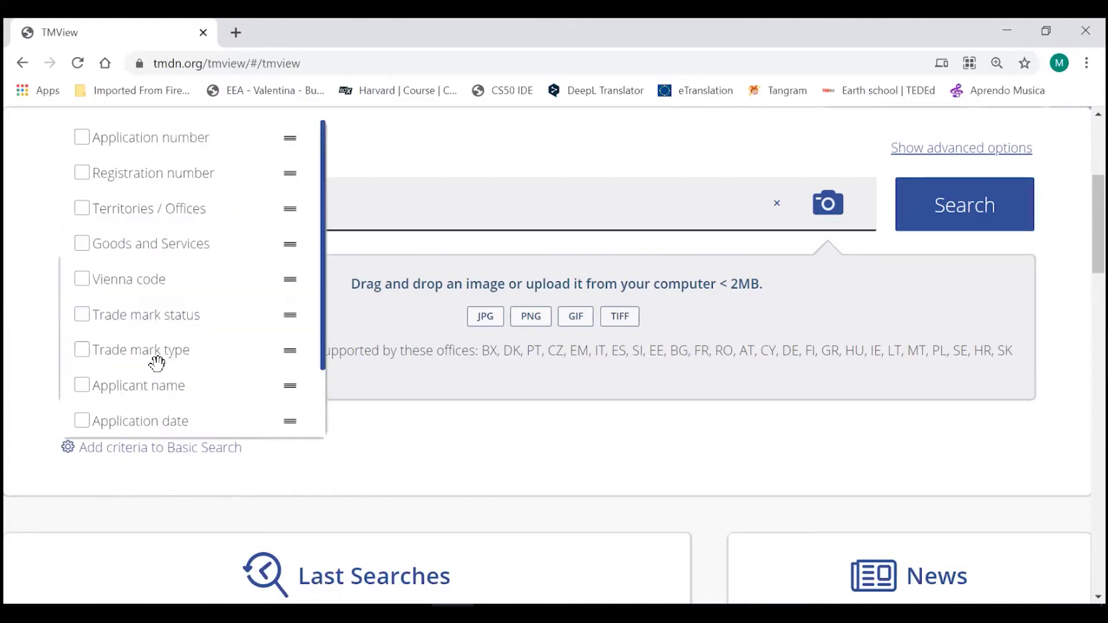
{"action": "left_click", "coordinate": [86, 214]}
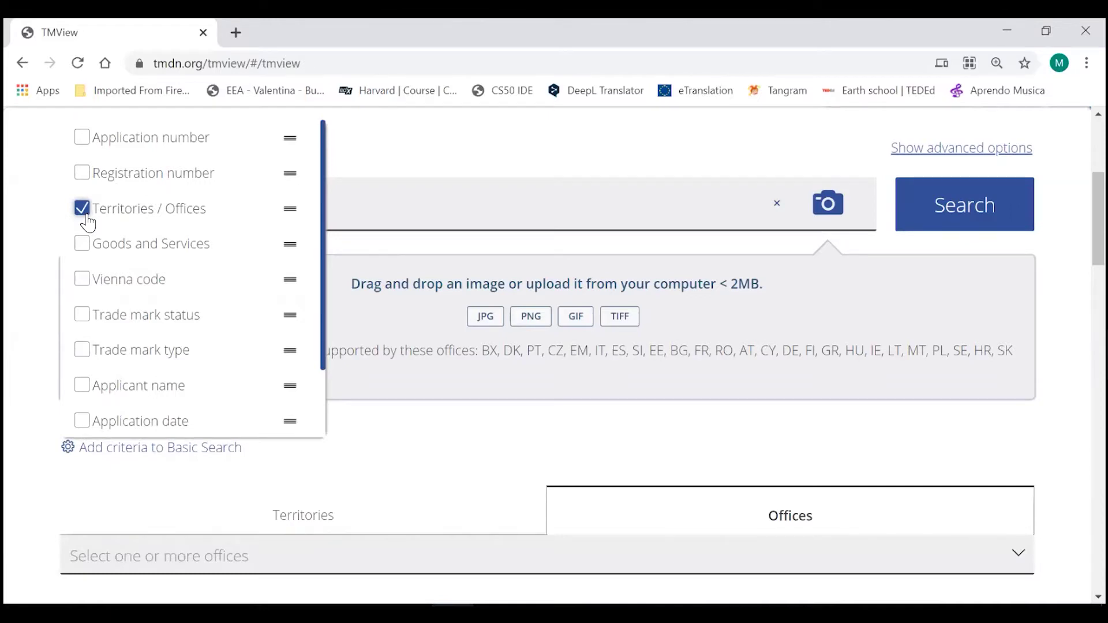
{"action": "left_click", "coordinate": [84, 210]}
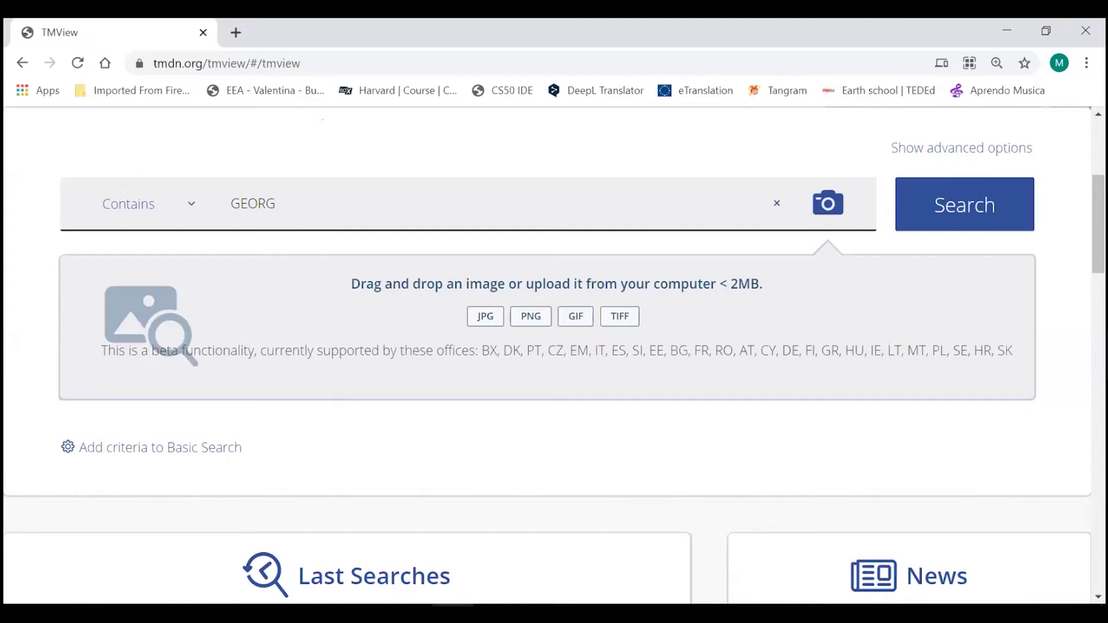
Step: Show the advanced search options and set the territory to Georgia (GE)
{"action": "left_click", "coordinate": [972, 157]}
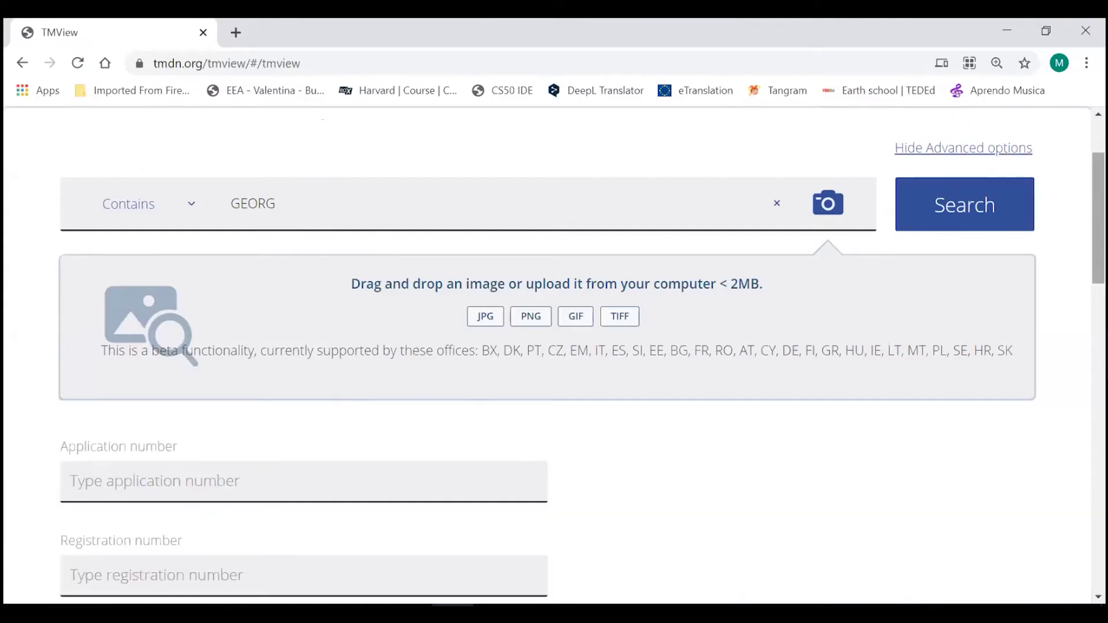
{"action": "scroll", "coordinate": [554, 352], "scroll_direction": "down", "scroll_amount": 5}
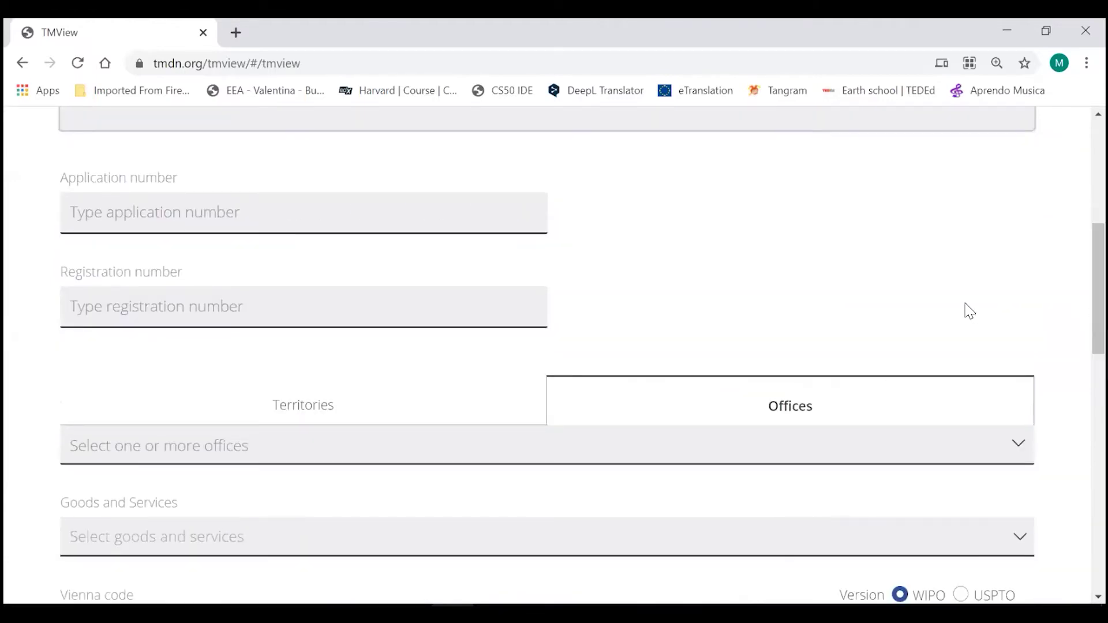
{"action": "left_click", "coordinate": [247, 404]}
{"action": "left_click", "coordinate": [297, 413]}
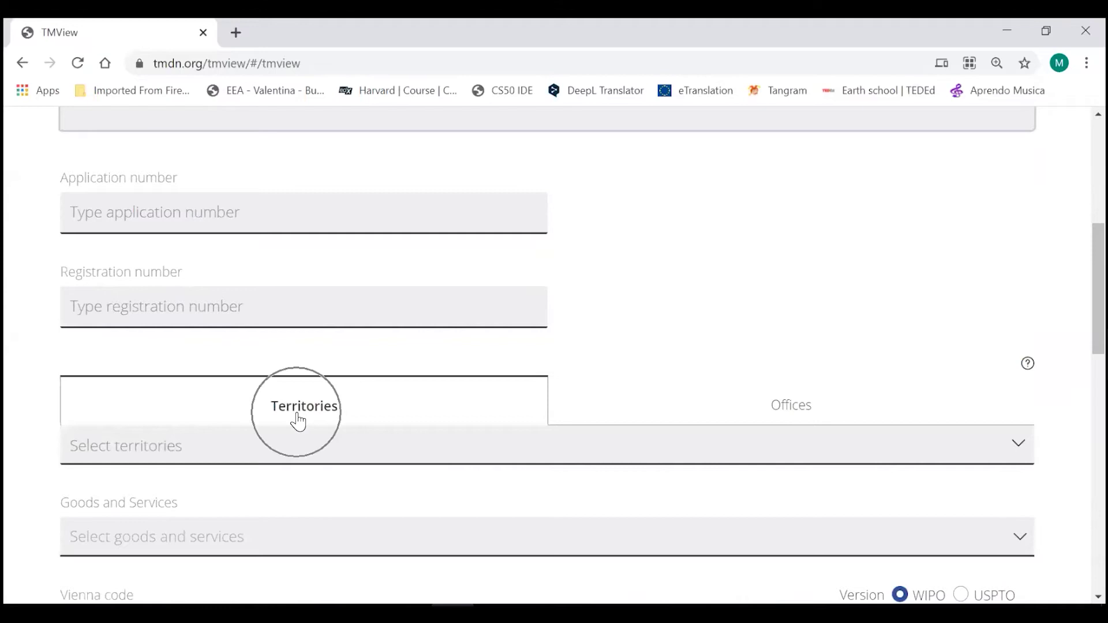
{"action": "left_click", "coordinate": [270, 443]}
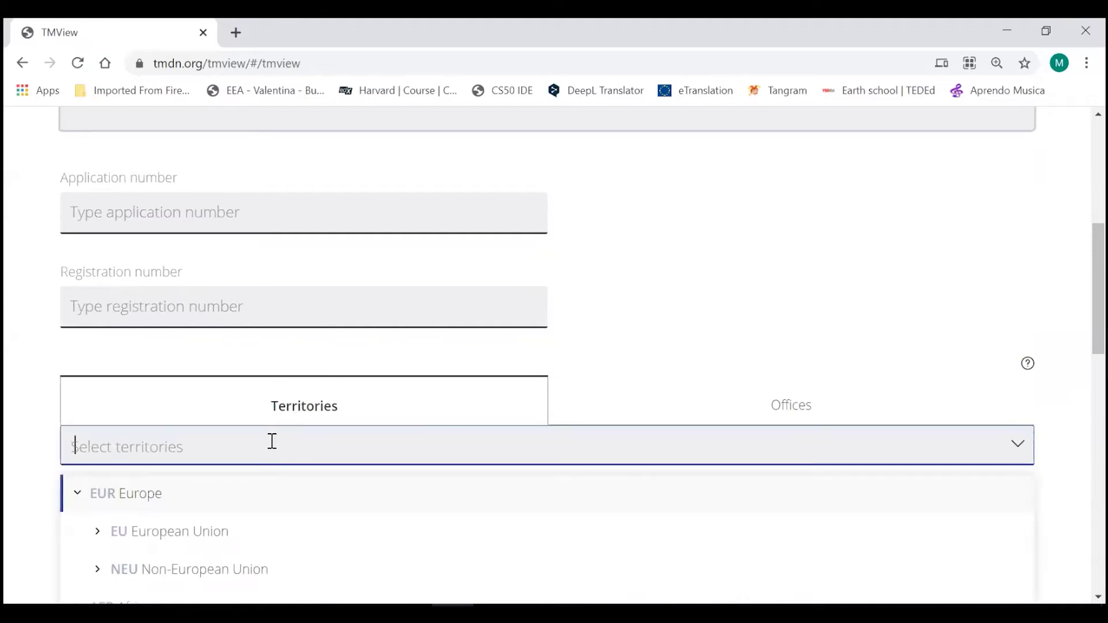
{"action": "type", "text": "GEOR"}
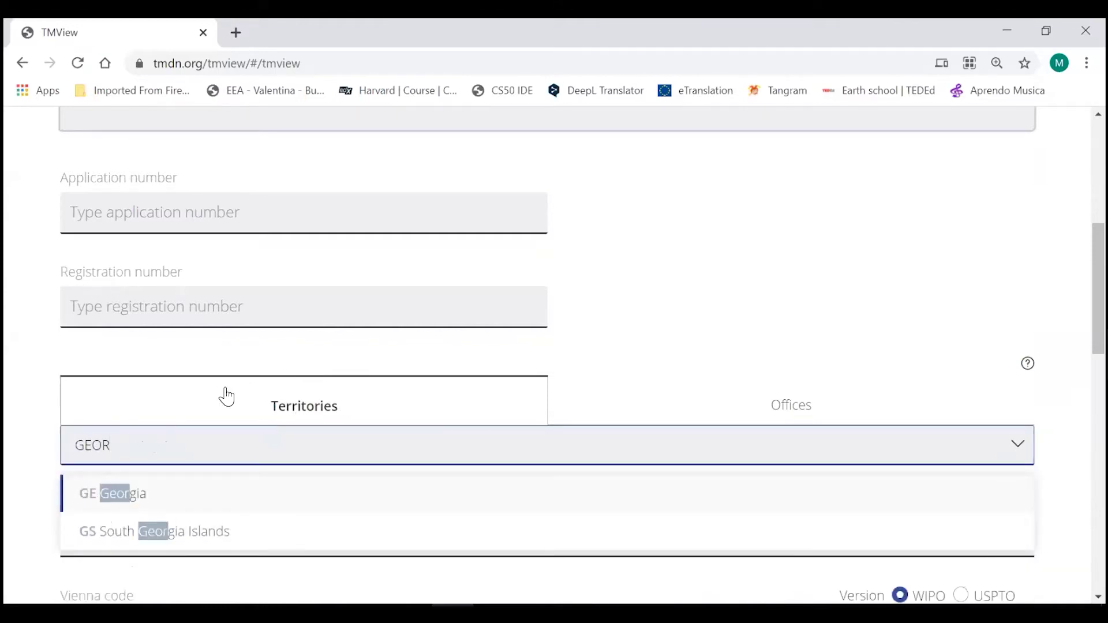
{"action": "key", "text": "Return"}
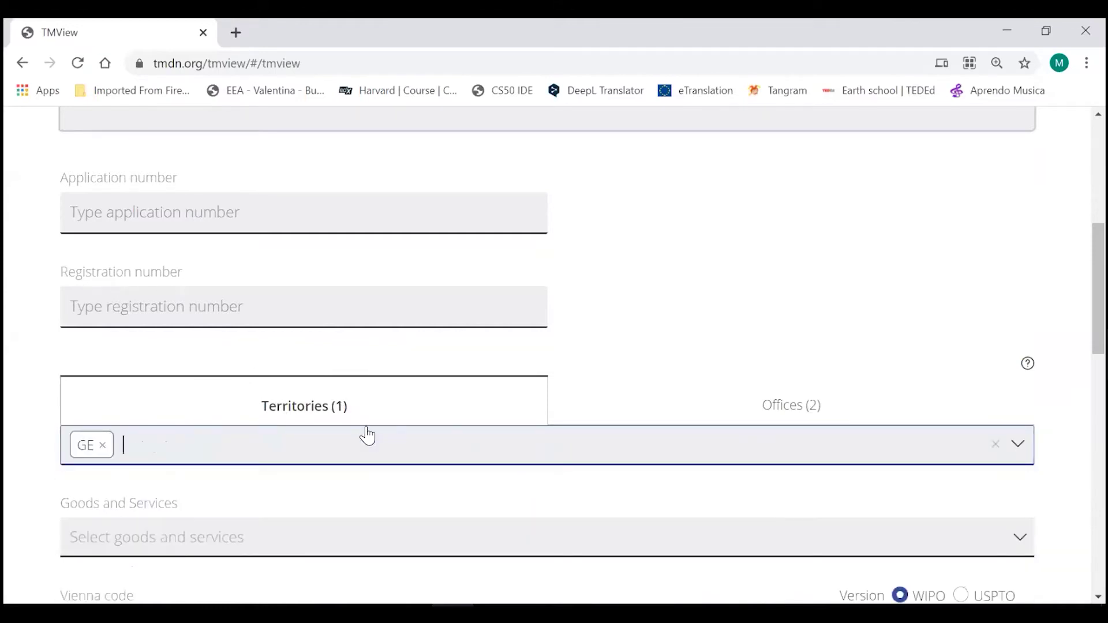
Step: Check which offices are selected for the chosen territory
{"action": "left_click", "coordinate": [744, 424]}
{"action": "left_click", "coordinate": [771, 419]}
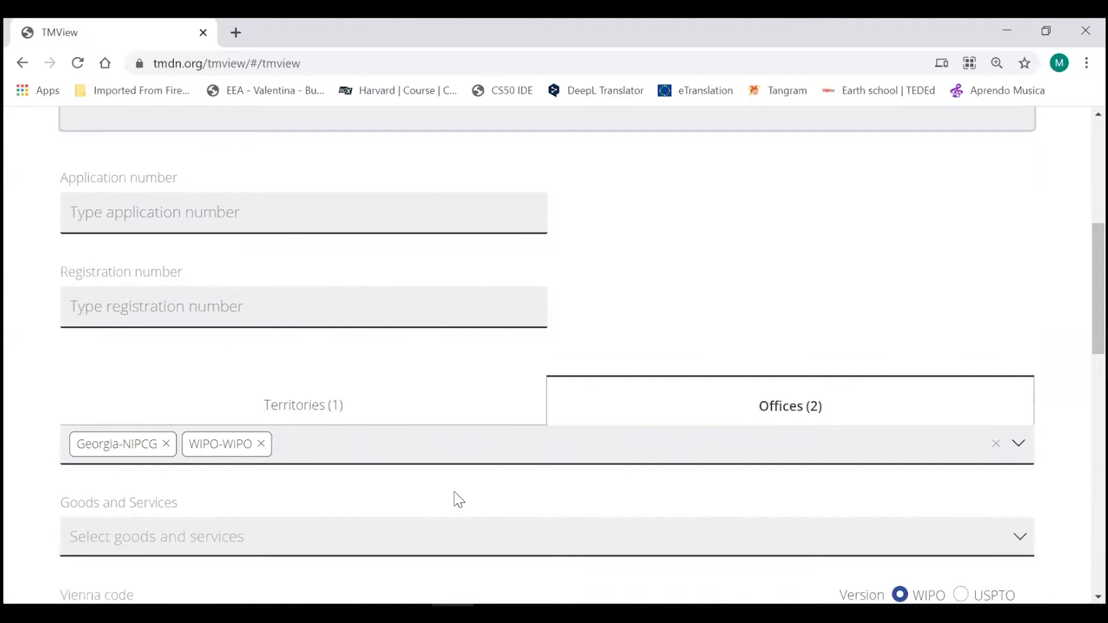
{"action": "left_click", "coordinate": [158, 449]}
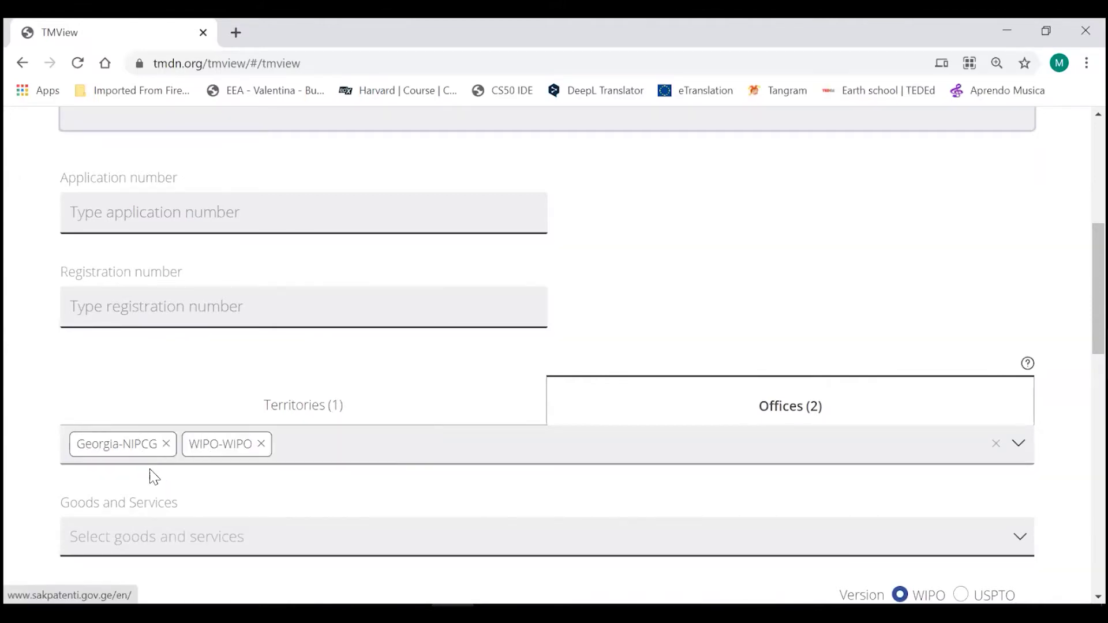
{"action": "mouse_move", "coordinate": [236, 457]}
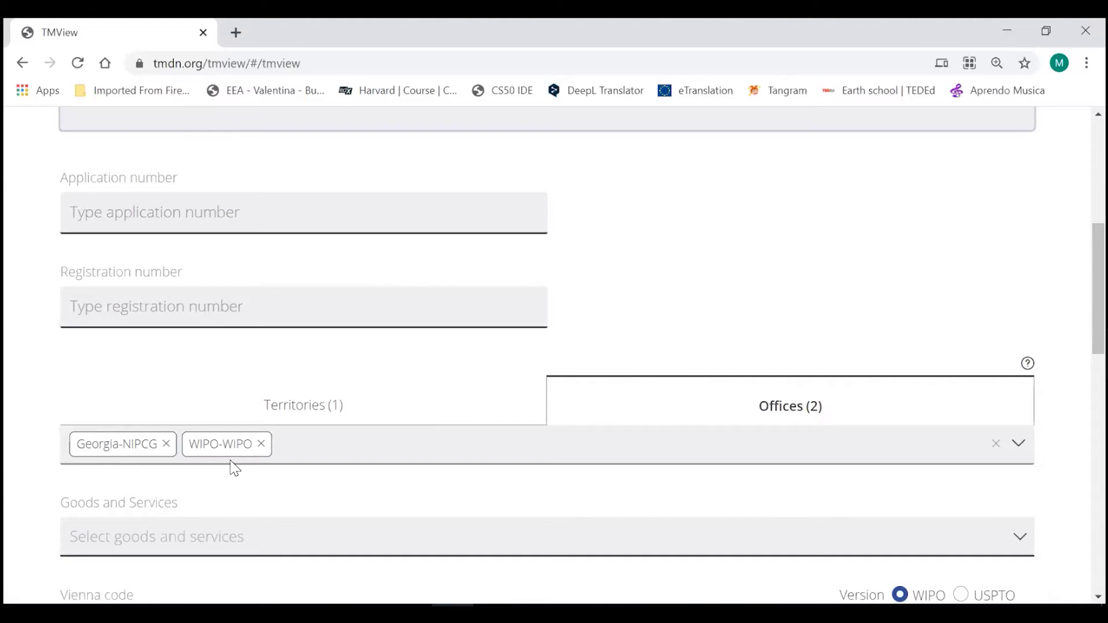
Step: Run the search for trade marks whose name contains GEORG with the selected territory and offices
{"action": "scroll", "coordinate": [234, 469], "scroll_direction": "up", "scroll_amount": 4}
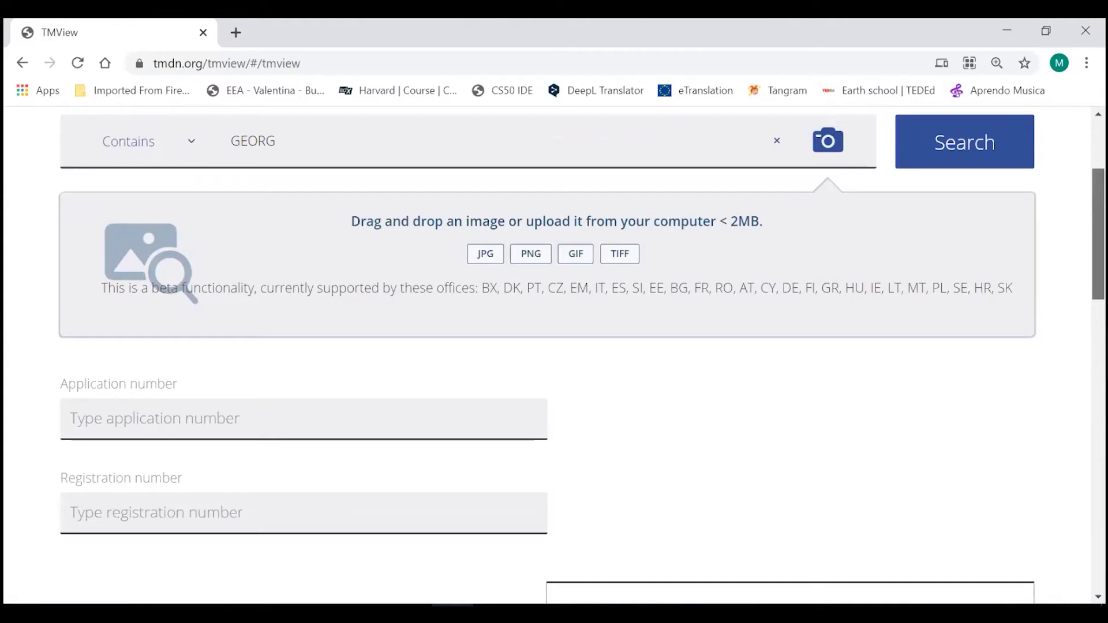
{"action": "scroll", "coordinate": [554, 352], "scroll_direction": "down", "scroll_amount": 2}
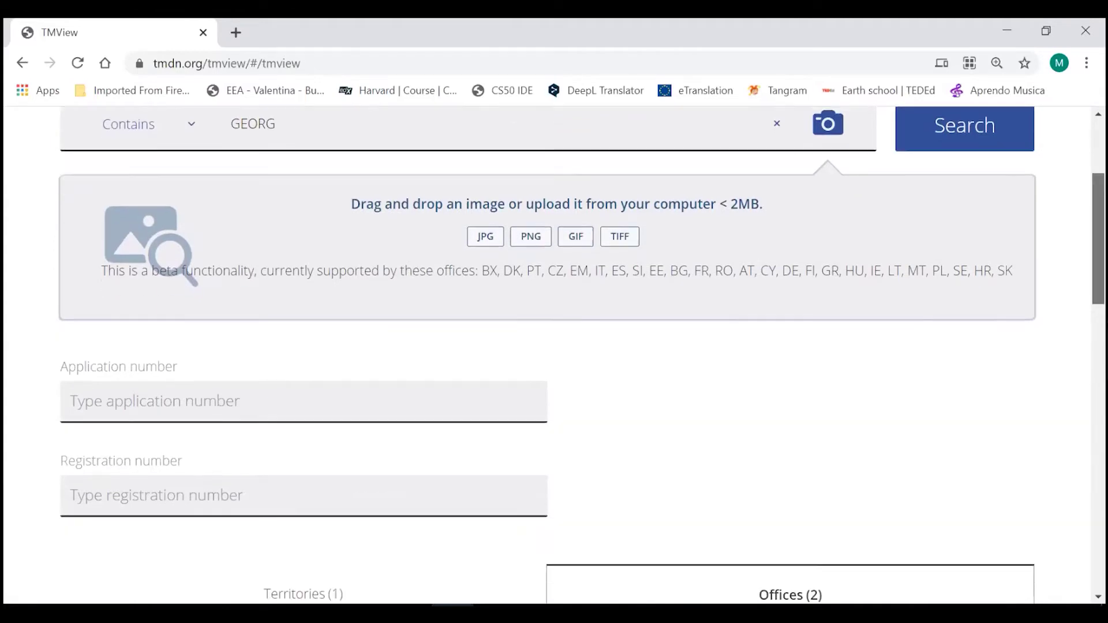
{"action": "scroll", "coordinate": [554, 352], "scroll_direction": "down", "scroll_amount": 5}
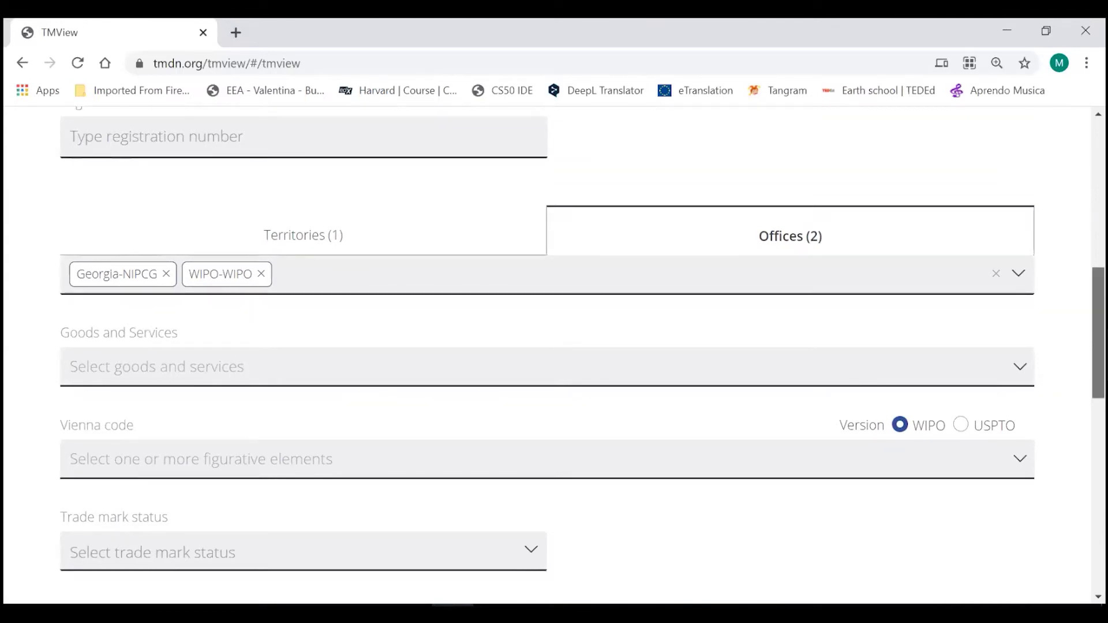
{"action": "scroll", "coordinate": [553, 355], "scroll_direction": "up", "scroll_amount": 10}
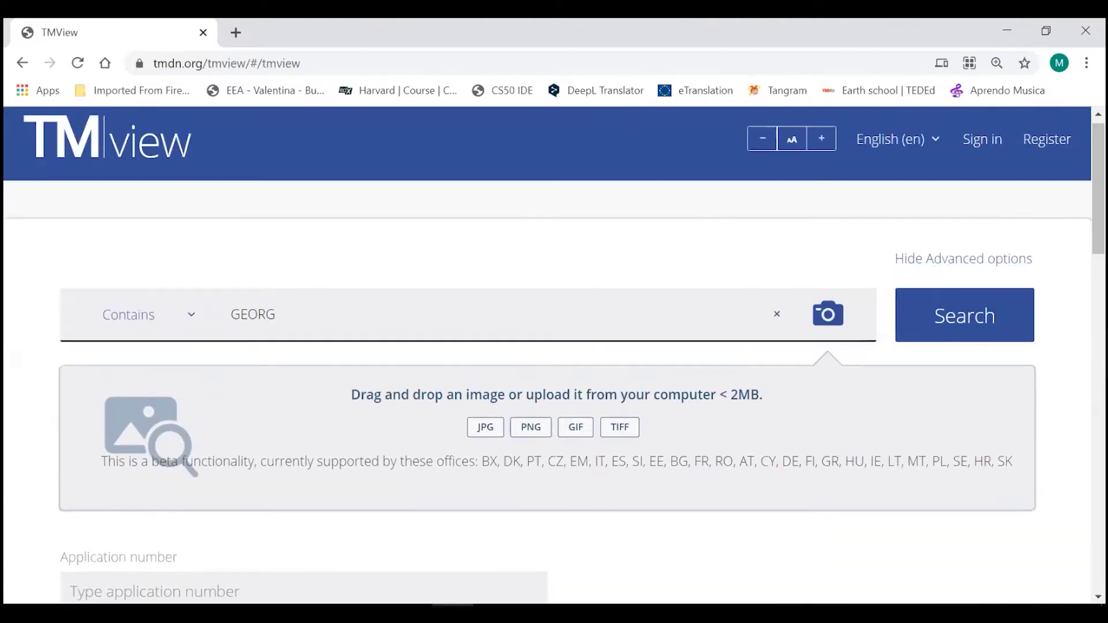
{"action": "left_click", "coordinate": [972, 322]}
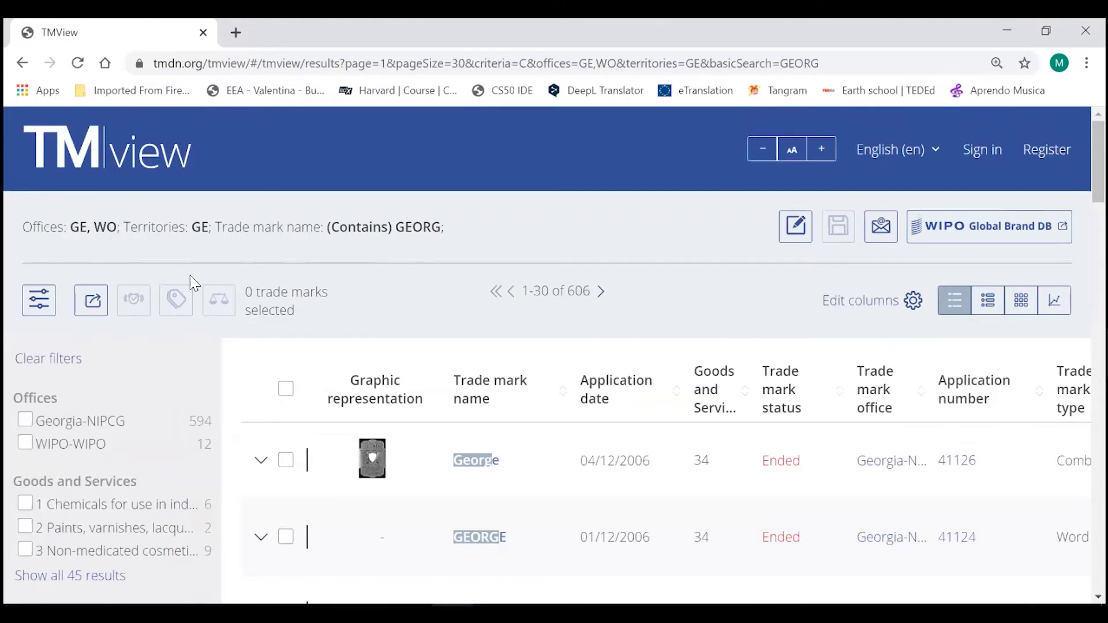
Step: Review the result range and the summary of offices, territory and trade mark name used for the search
{"action": "left_click", "coordinate": [582, 313]}
{"action": "left_click", "coordinate": [82, 249]}
{"action": "left_click", "coordinate": [110, 238]}
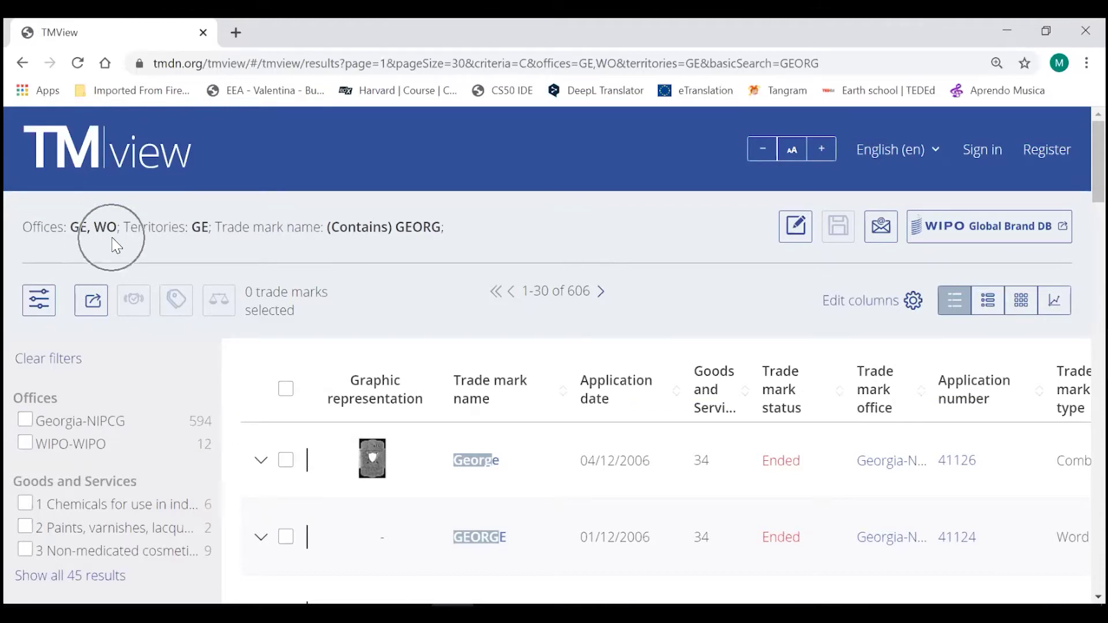
{"action": "left_click", "coordinate": [204, 241]}
{"action": "left_click", "coordinate": [427, 245]}
Step: Examine the list of matching trade marks and the number of Filed marks in the trade mark status filter
{"action": "scroll", "coordinate": [427, 245], "scroll_direction": "down", "scroll_amount": 1}
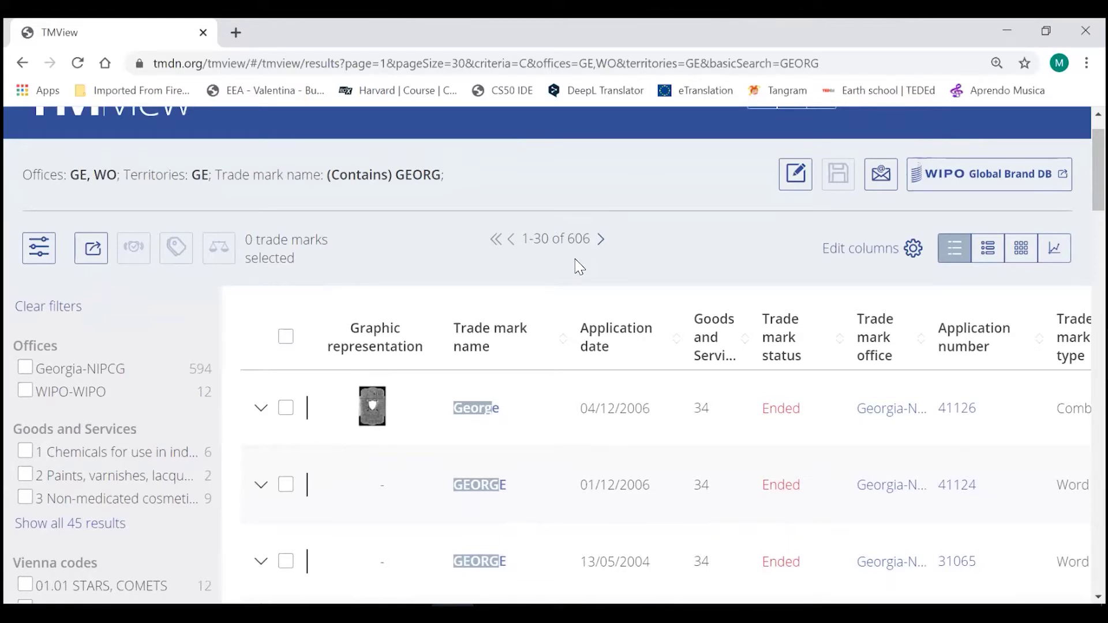
{"action": "scroll", "coordinate": [579, 267], "scroll_direction": "down", "scroll_amount": 3}
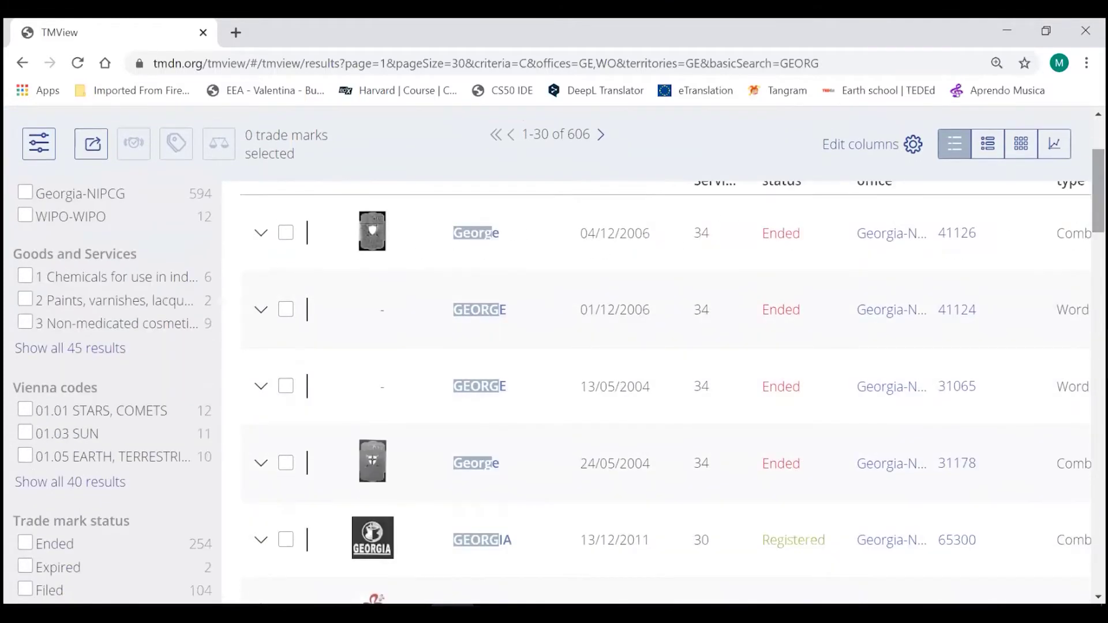
{"action": "scroll", "coordinate": [779, 299], "scroll_direction": "up", "scroll_amount": 2}
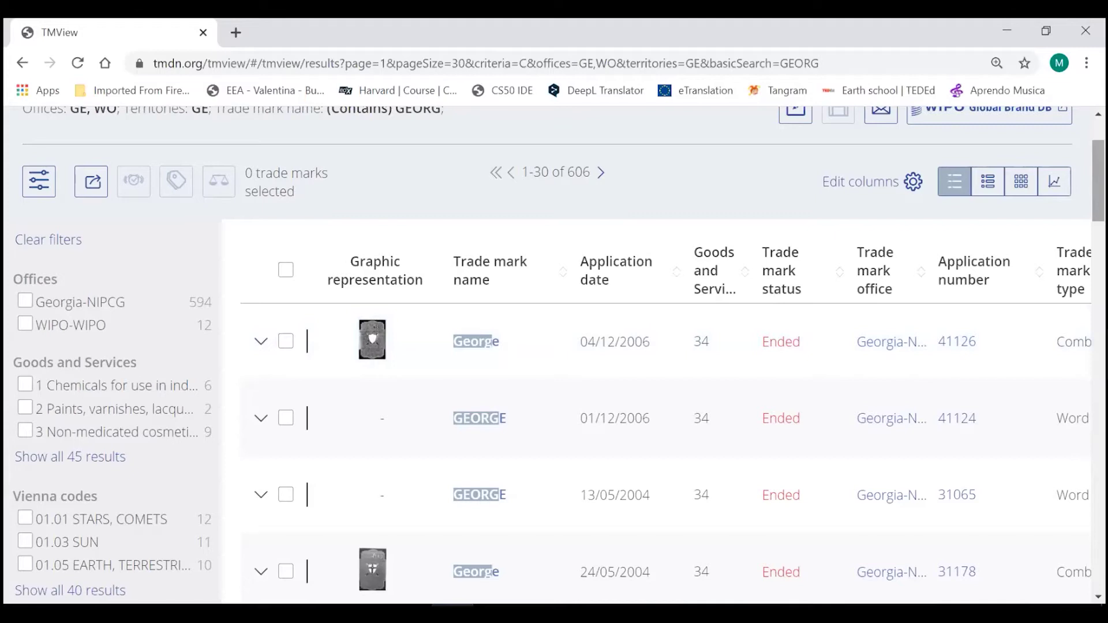
{"action": "scroll", "coordinate": [663, 375], "scroll_direction": "down", "scroll_amount": 3}
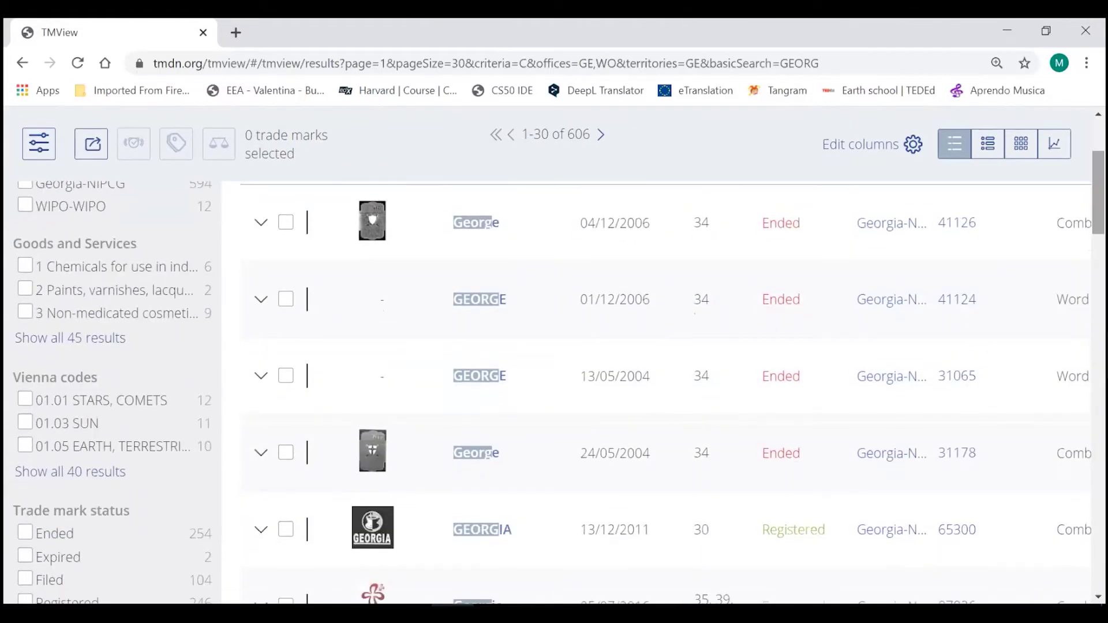
{"action": "scroll", "coordinate": [664, 375], "scroll_direction": "down", "scroll_amount": 2}
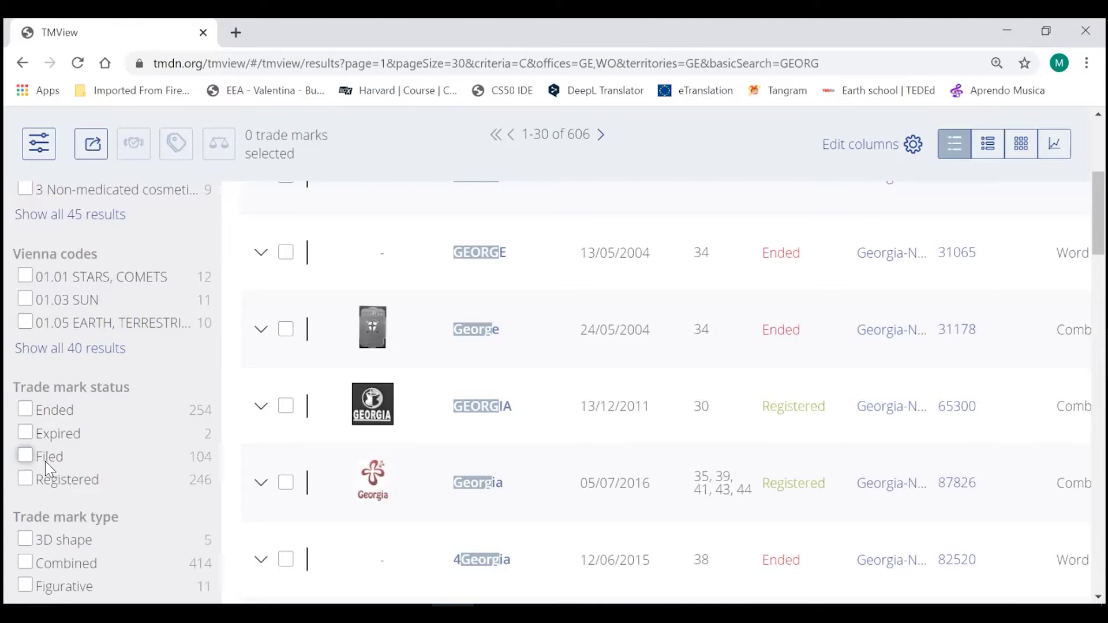
{"action": "left_click", "coordinate": [208, 466]}
{"action": "left_click", "coordinate": [210, 466]}
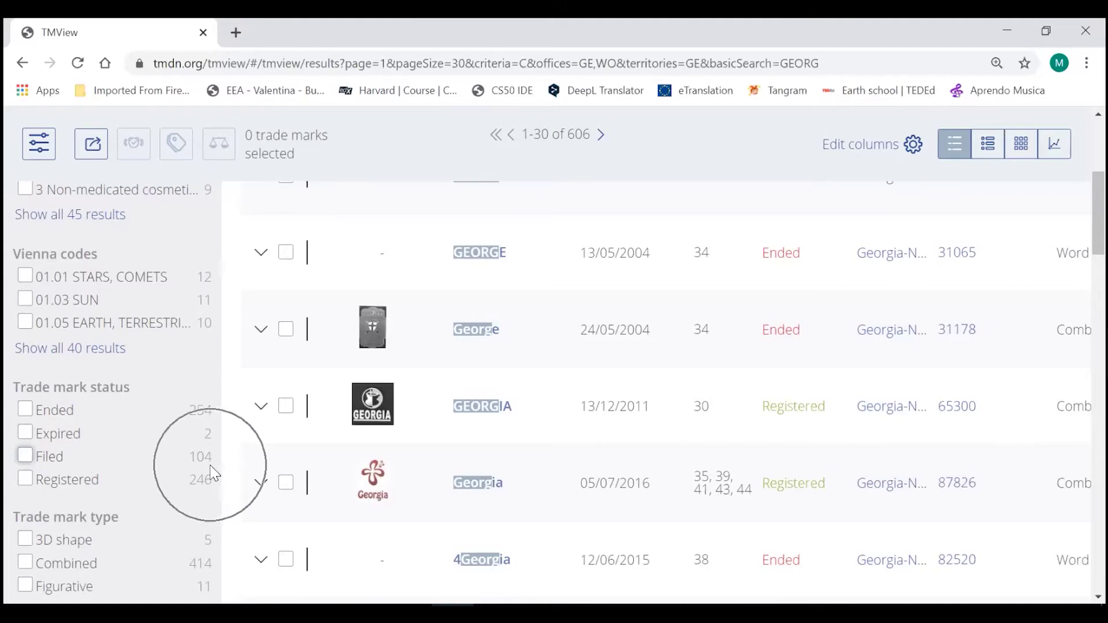
Step: Filter the results by the trade mark statuses Filed and Registered
{"action": "left_click", "coordinate": [24, 459]}
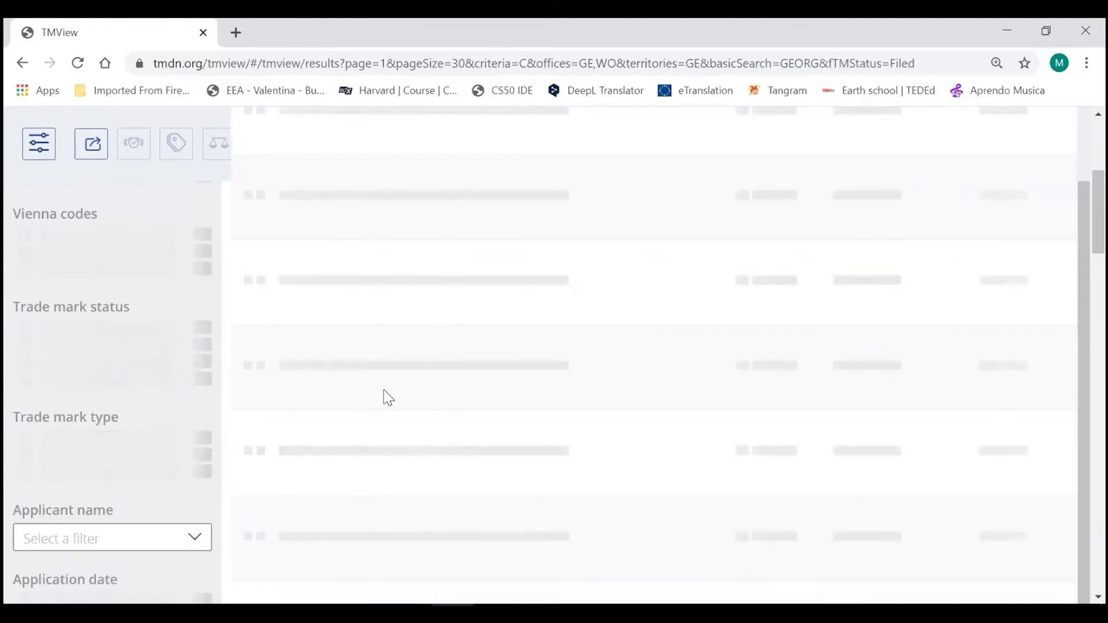
{"action": "left_click", "coordinate": [578, 154]}
{"action": "left_click", "coordinate": [779, 276]}
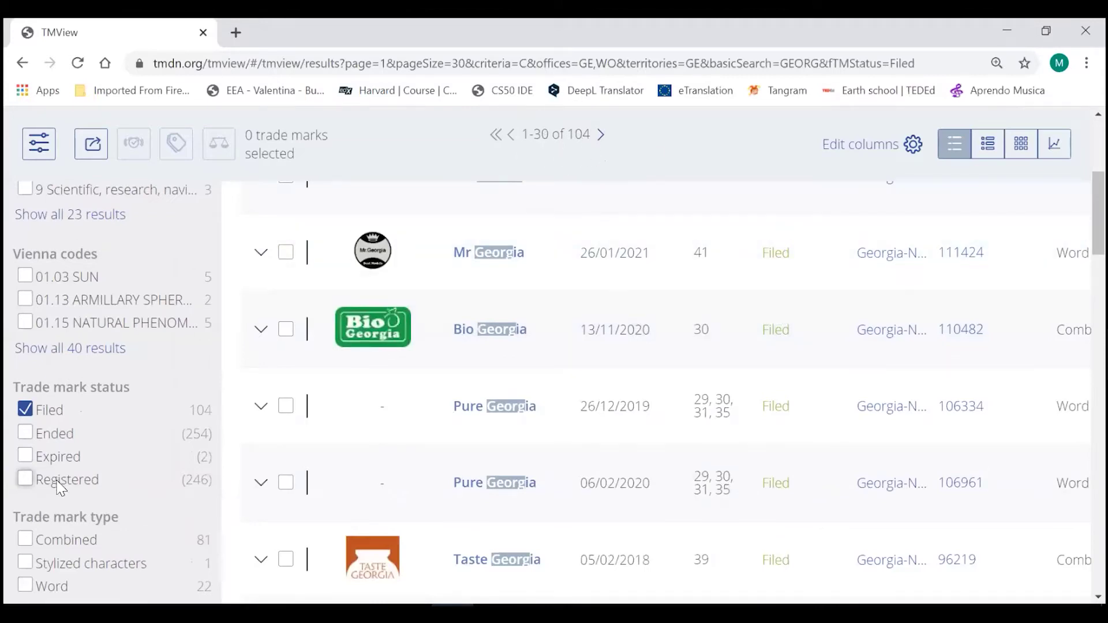
{"action": "left_click", "coordinate": [25, 480]}
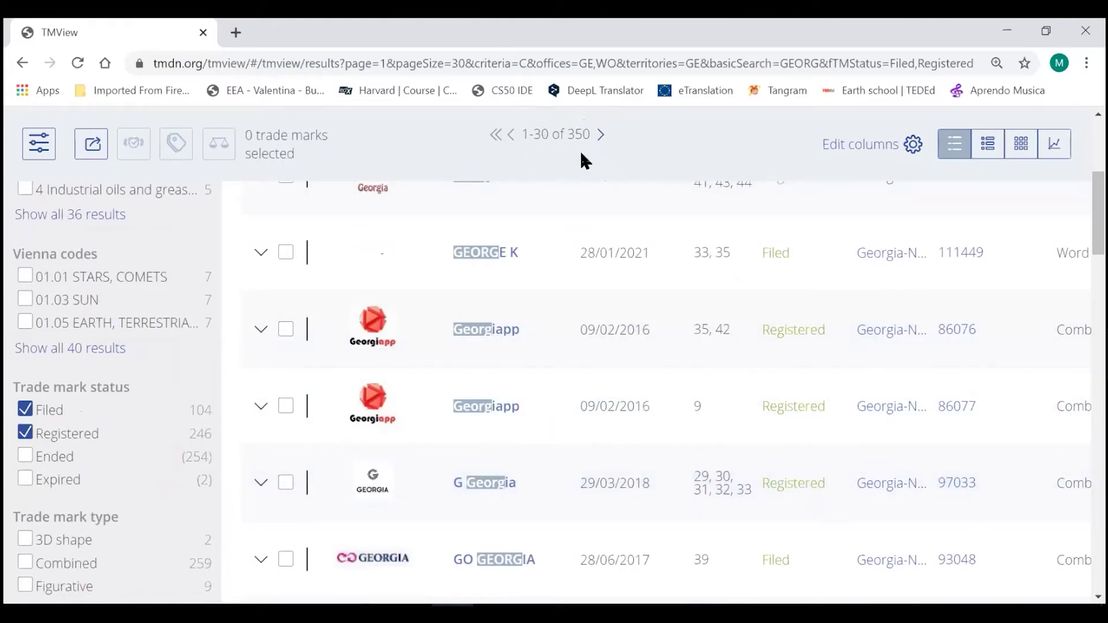
Step: Expand the full Goods and Services class list and filter the results by class 9
{"action": "scroll", "coordinate": [803, 345], "scroll_direction": "up", "scroll_amount": 4}
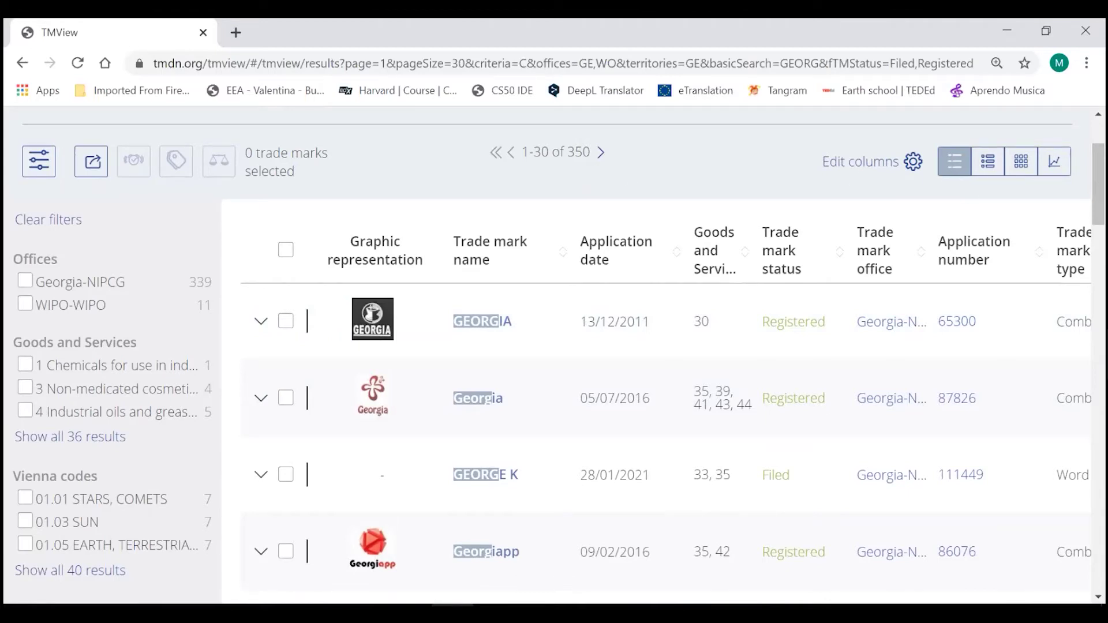
{"action": "left_click", "coordinate": [95, 445]}
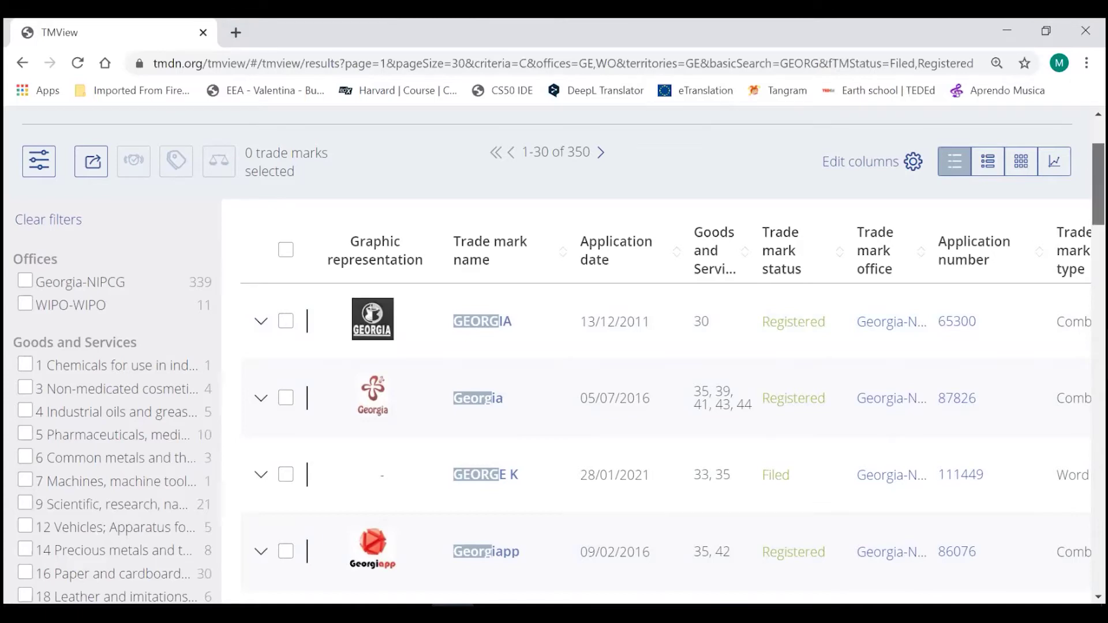
{"action": "scroll", "coordinate": [554, 358], "scroll_direction": "down", "scroll_amount": 3}
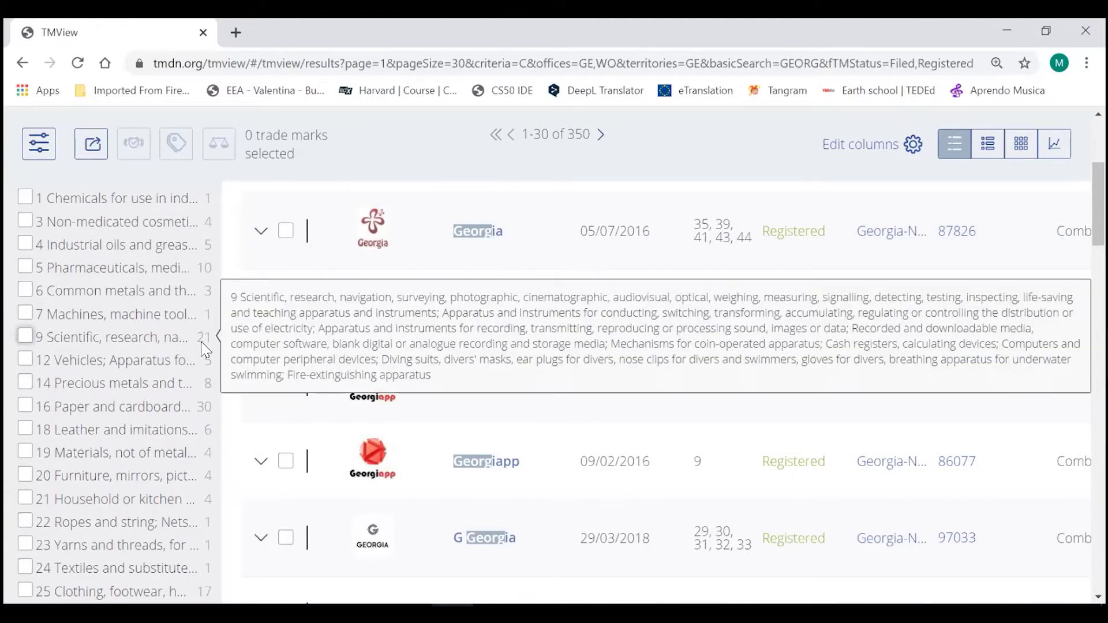
{"action": "left_click", "coordinate": [26, 338]}
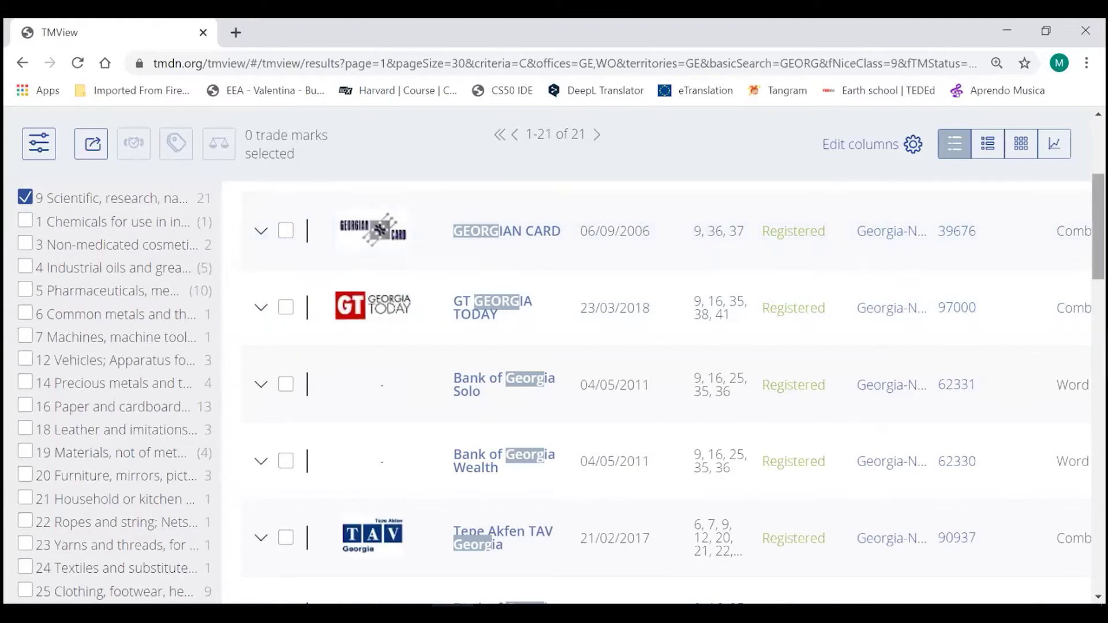
Step: Review the class 9 trade marks down to the end of the list, including the trade mark type and Vienna code columns
{"action": "scroll", "coordinate": [851, 309], "scroll_direction": "up", "scroll_amount": 1}
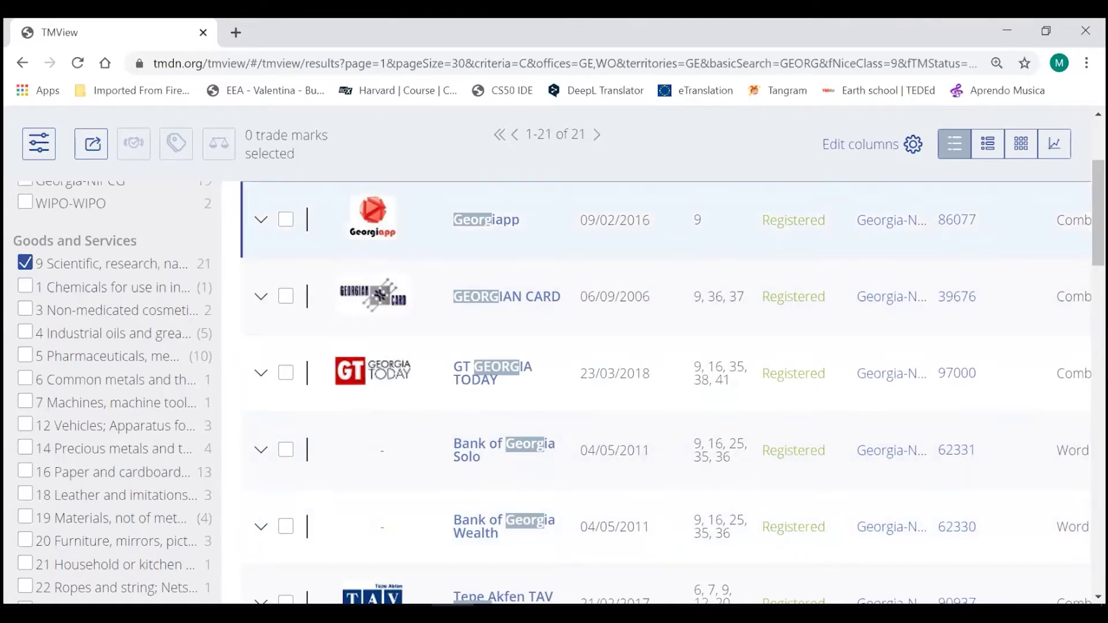
{"action": "scroll", "coordinate": [663, 392], "scroll_direction": "down", "scroll_amount": 1}
{"action": "scroll", "coordinate": [944, 495], "scroll_direction": "down", "scroll_amount": 20}
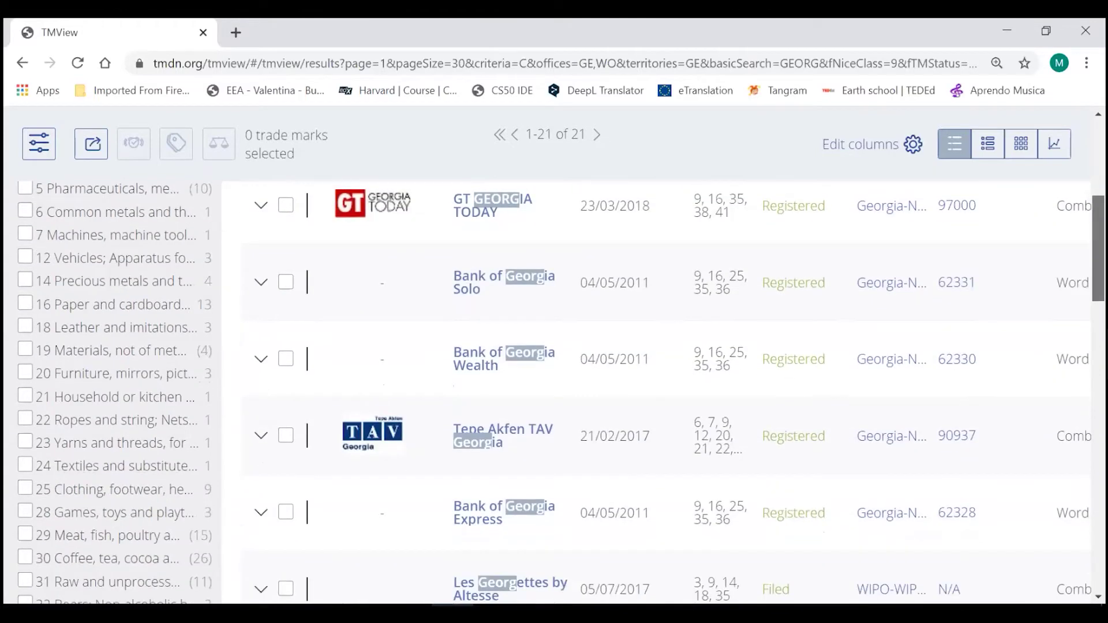
{"action": "scroll", "coordinate": [658, 346], "scroll_direction": "right", "scroll_amount": 2}
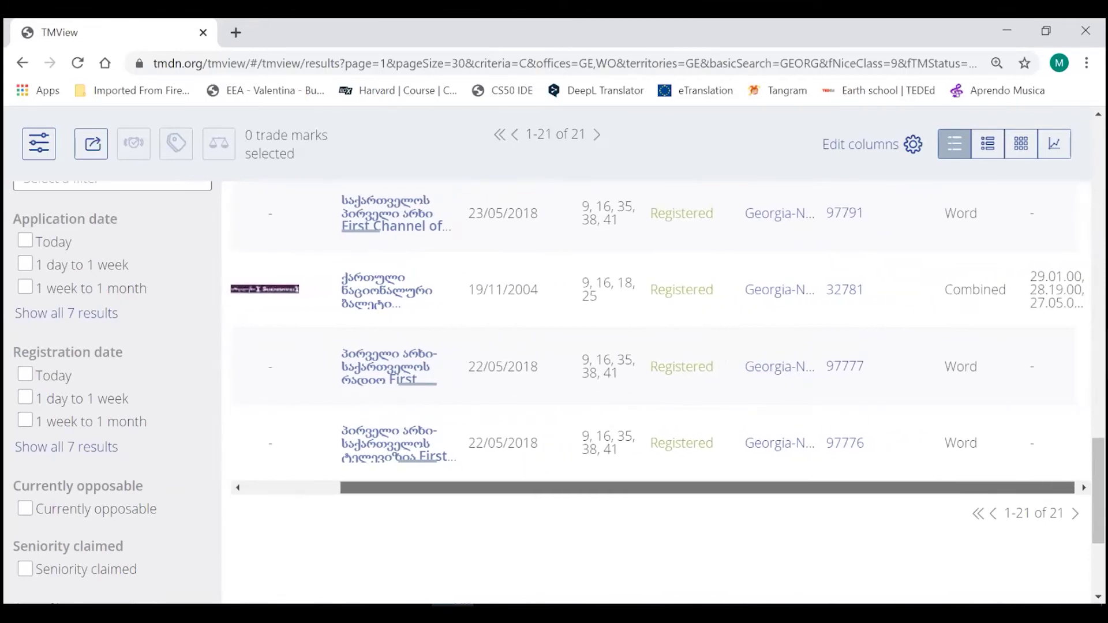
{"action": "scroll", "coordinate": [658, 393], "scroll_direction": "up", "scroll_amount": 10}
{"action": "scroll", "coordinate": [923, 300], "scroll_direction": "up", "scroll_amount": 5}
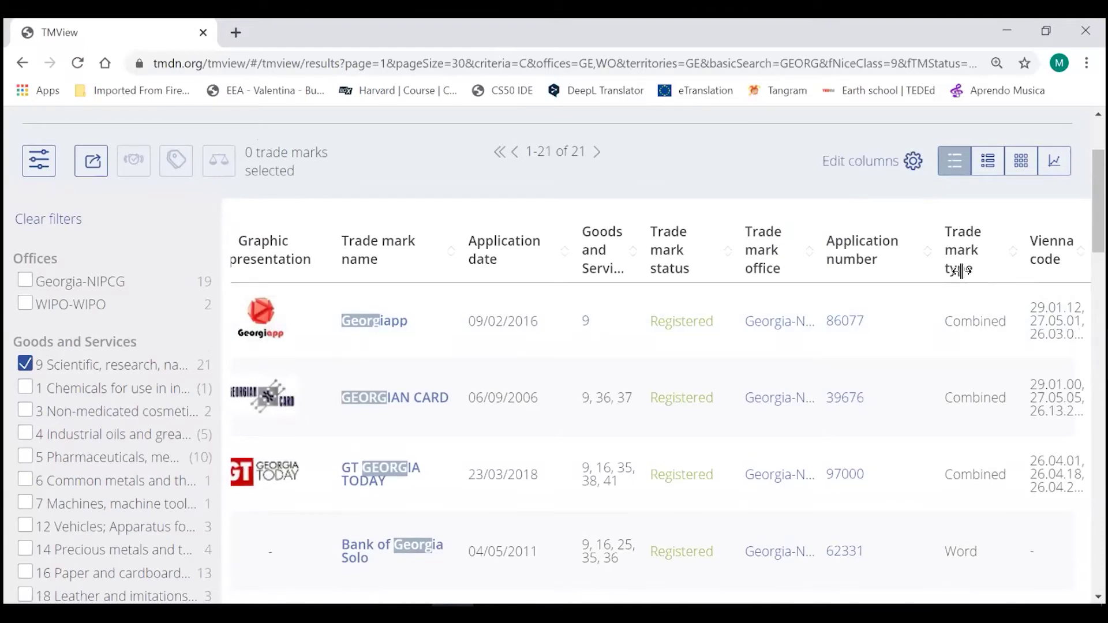
Step: Switch the Trade mark type column off and back on, and hide the Vienna code column in the results table
{"action": "left_click", "coordinate": [914, 168]}
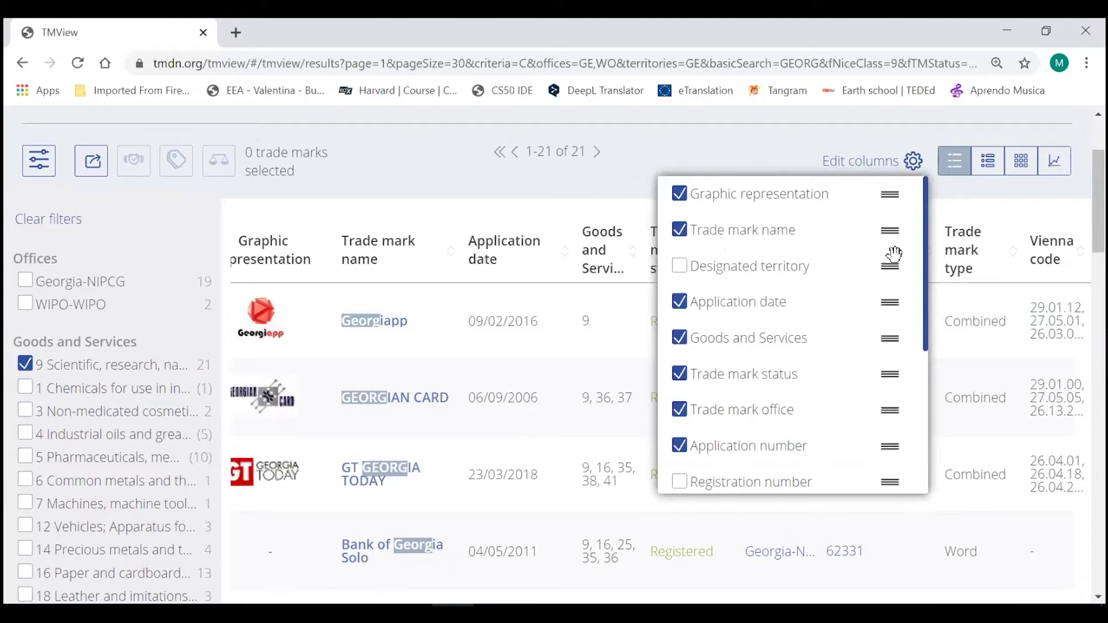
{"action": "left_click", "coordinate": [915, 167]}
{"action": "left_click", "coordinate": [915, 169]}
{"action": "scroll", "coordinate": [786, 404], "scroll_direction": "down", "scroll_amount": 2}
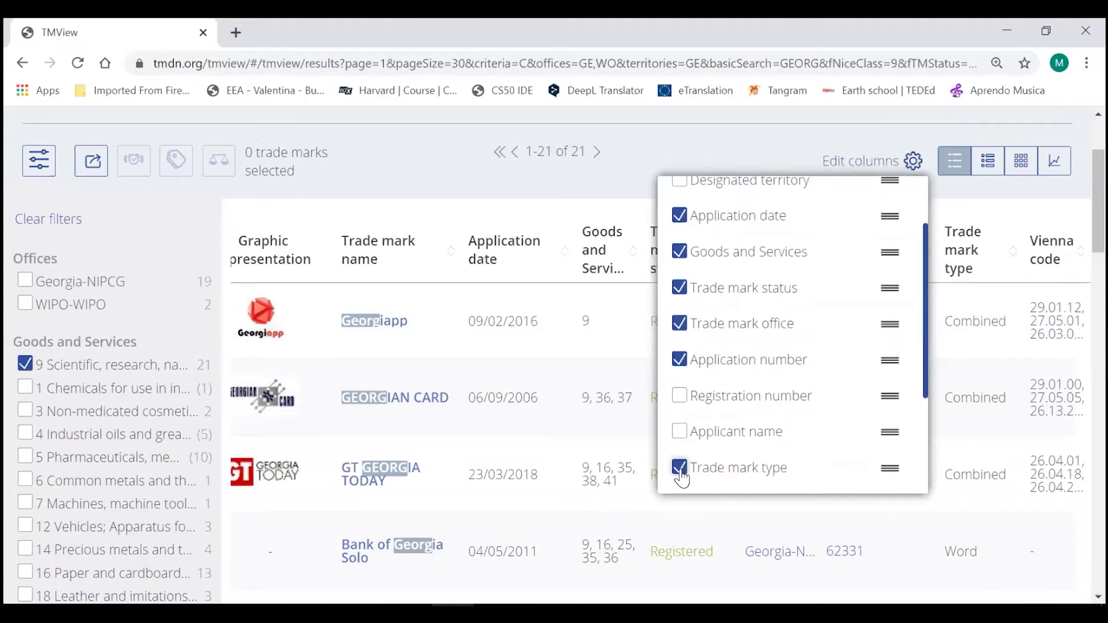
{"action": "left_click", "coordinate": [680, 467]}
{"action": "scroll", "coordinate": [682, 421], "scroll_direction": "down", "scroll_amount": 2}
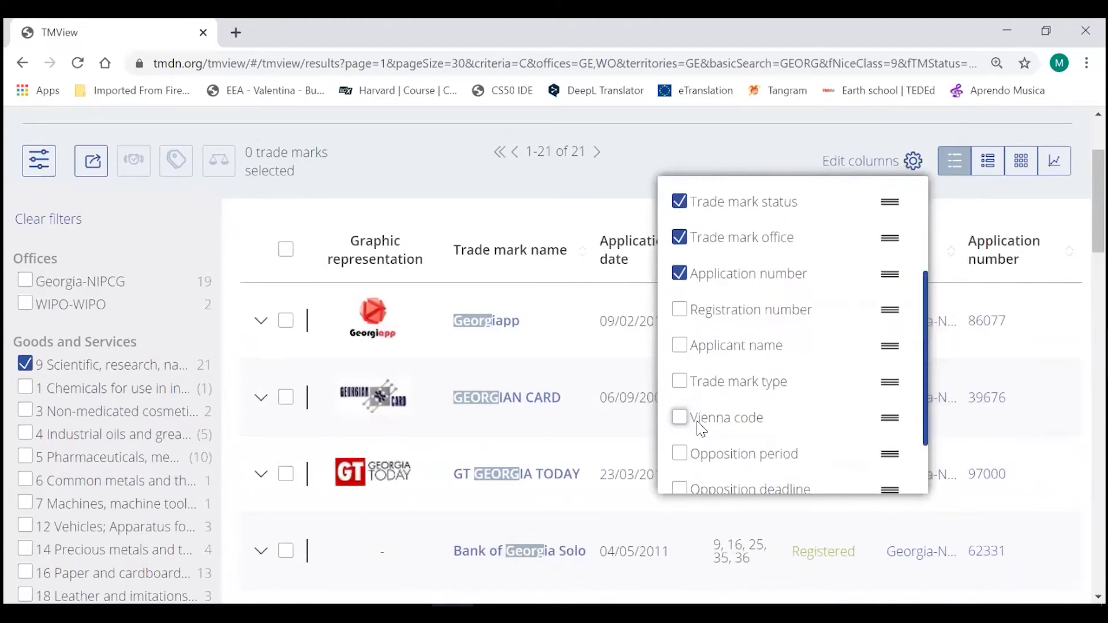
{"action": "left_click", "coordinate": [680, 383]}
{"action": "left_click", "coordinate": [766, 160]}
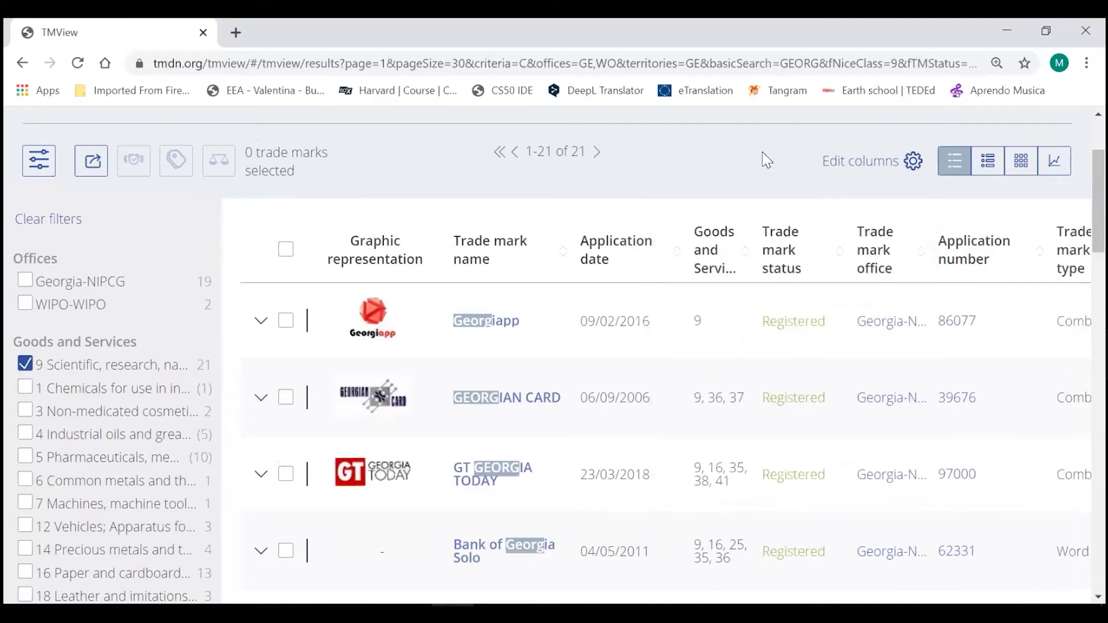
Step: Compare the graphic representations of the listed trade marks with their trade mark types
{"action": "key", "text": "ctrl"}
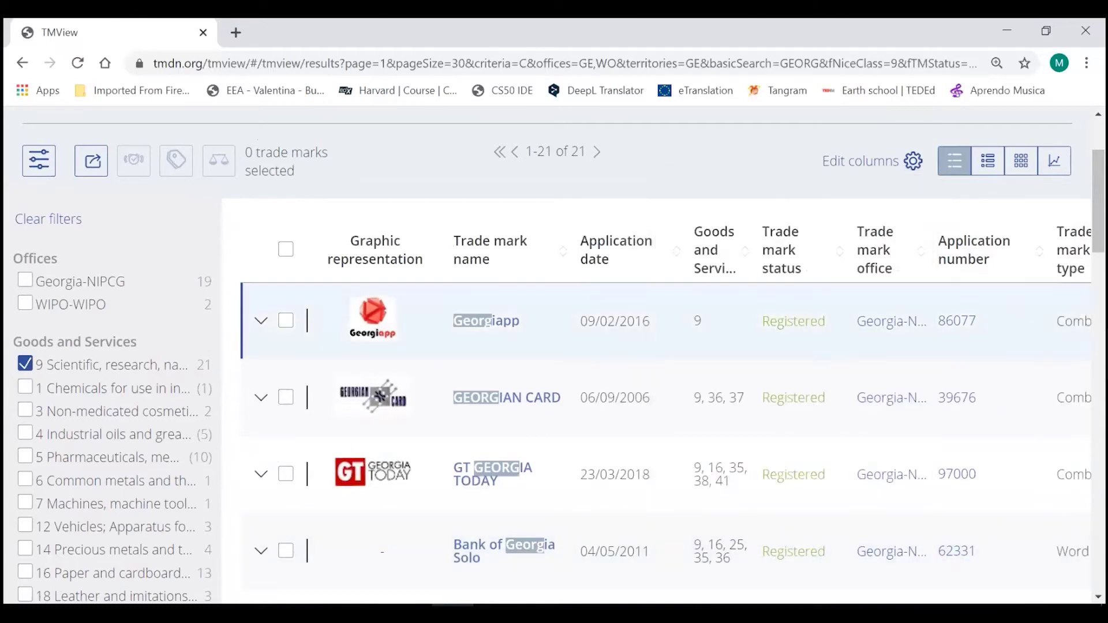
{"action": "scroll", "coordinate": [664, 392], "scroll_direction": "down", "scroll_amount": 10}
{"action": "scroll", "coordinate": [663, 392], "scroll_direction": "up", "scroll_amount": 5}
{"action": "scroll", "coordinate": [663, 393], "scroll_direction": "up", "scroll_amount": 5}
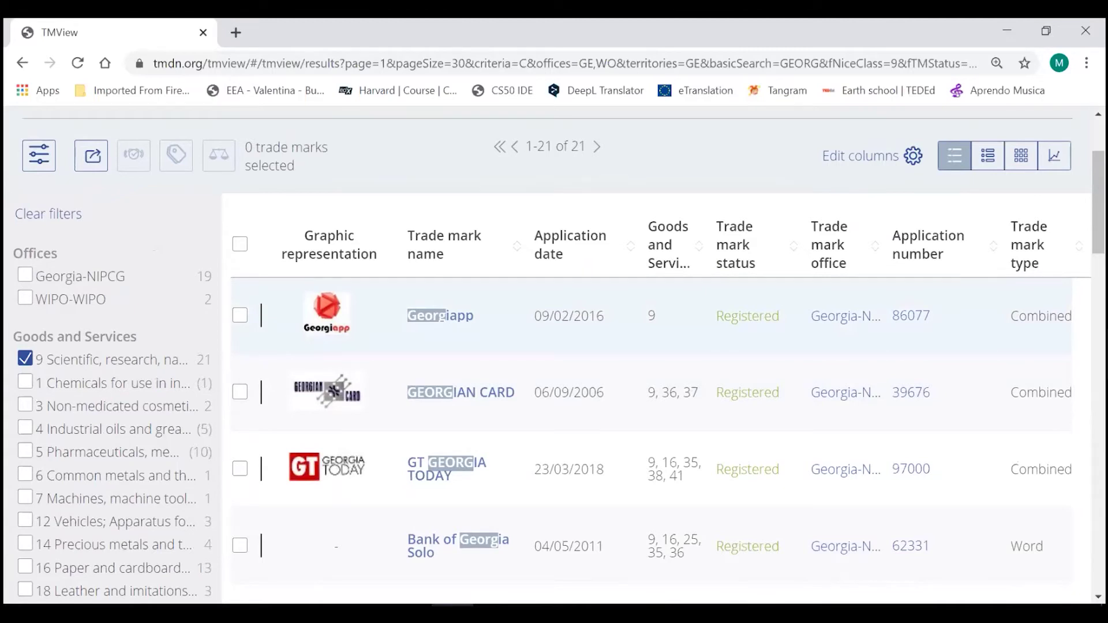
{"action": "left_click", "coordinate": [438, 341]}
{"action": "mouse_move", "coordinate": [327, 318]}
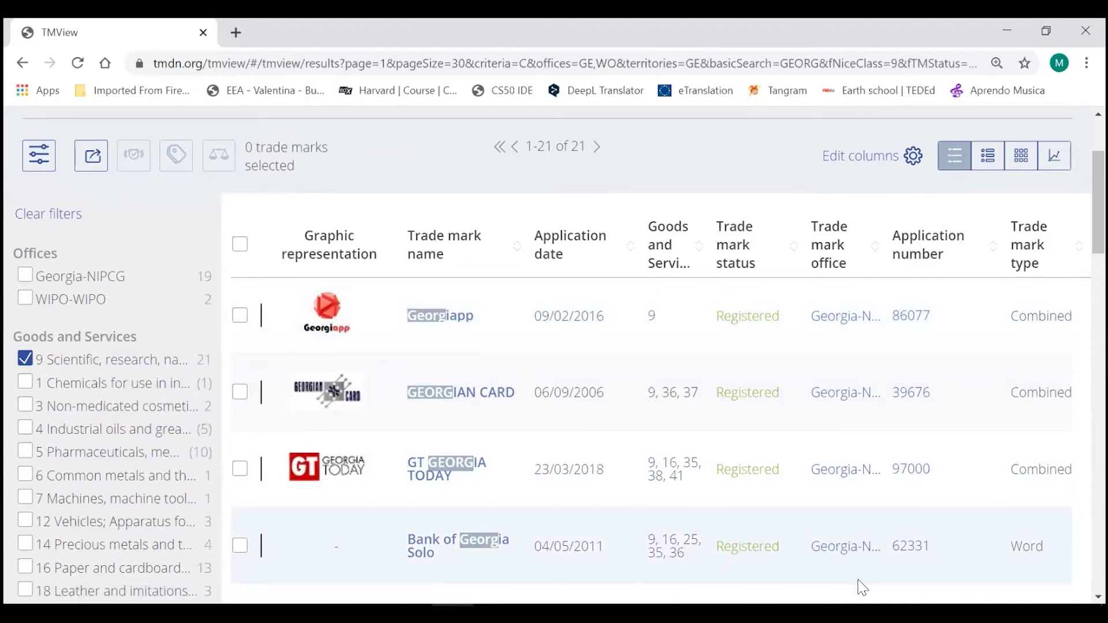
{"action": "left_click", "coordinate": [1033, 558]}
Step: Filter the results by the trade mark type Combined
{"action": "scroll", "coordinate": [658, 404], "scroll_direction": "down", "scroll_amount": 2}
{"action": "scroll", "coordinate": [658, 404], "scroll_direction": "down", "scroll_amount": 6}
{"action": "scroll", "coordinate": [762, 399], "scroll_direction": "down", "scroll_amount": 4}
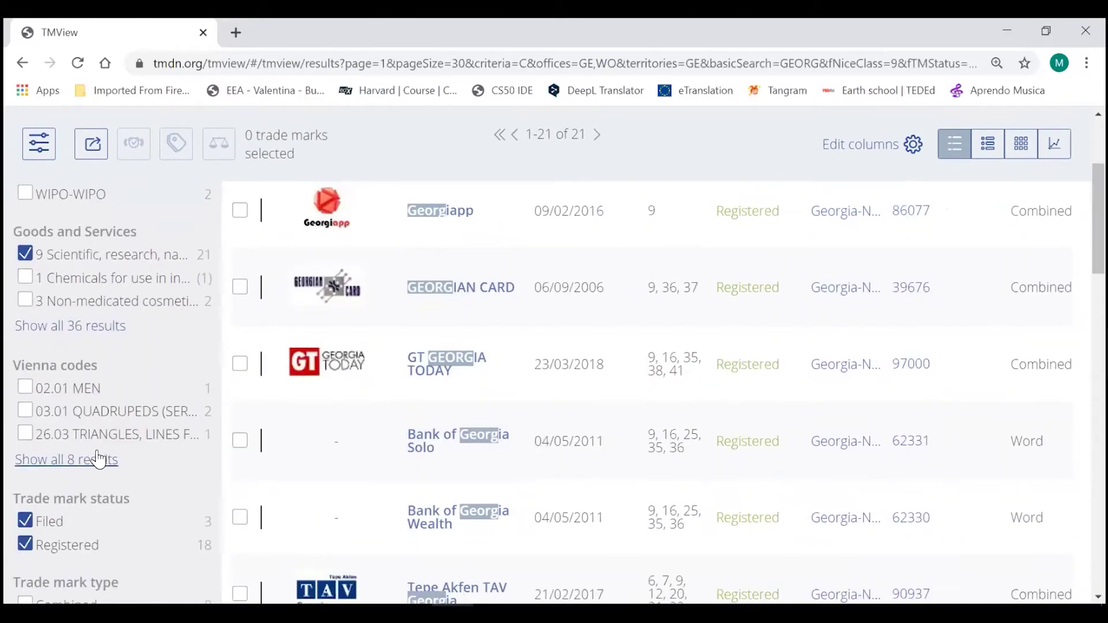
{"action": "scroll", "coordinate": [98, 459], "scroll_direction": "down", "scroll_amount": 1}
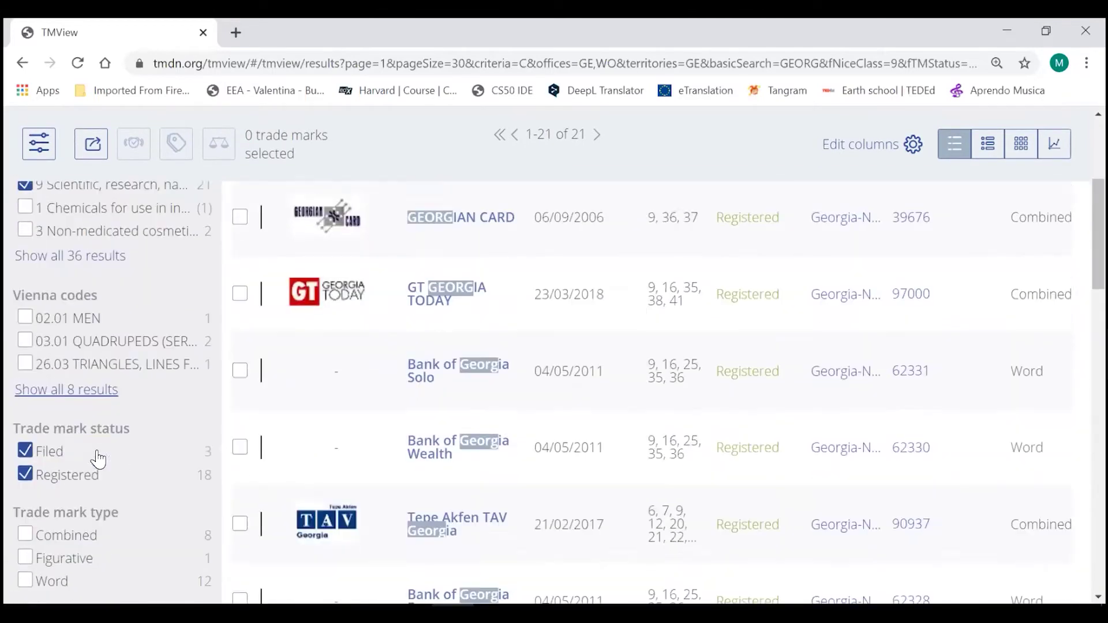
{"action": "left_click", "coordinate": [57, 518]}
{"action": "left_click", "coordinate": [25, 519]}
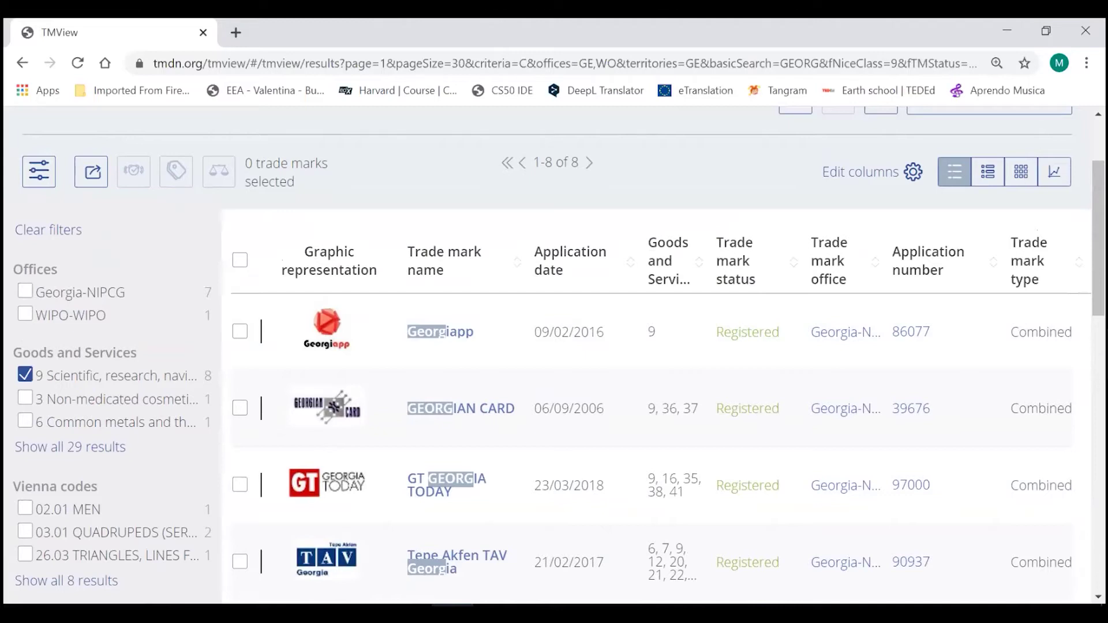
Step: Show the Vienna code column in the results table and bring its values into view
{"action": "left_click", "coordinate": [875, 174]}
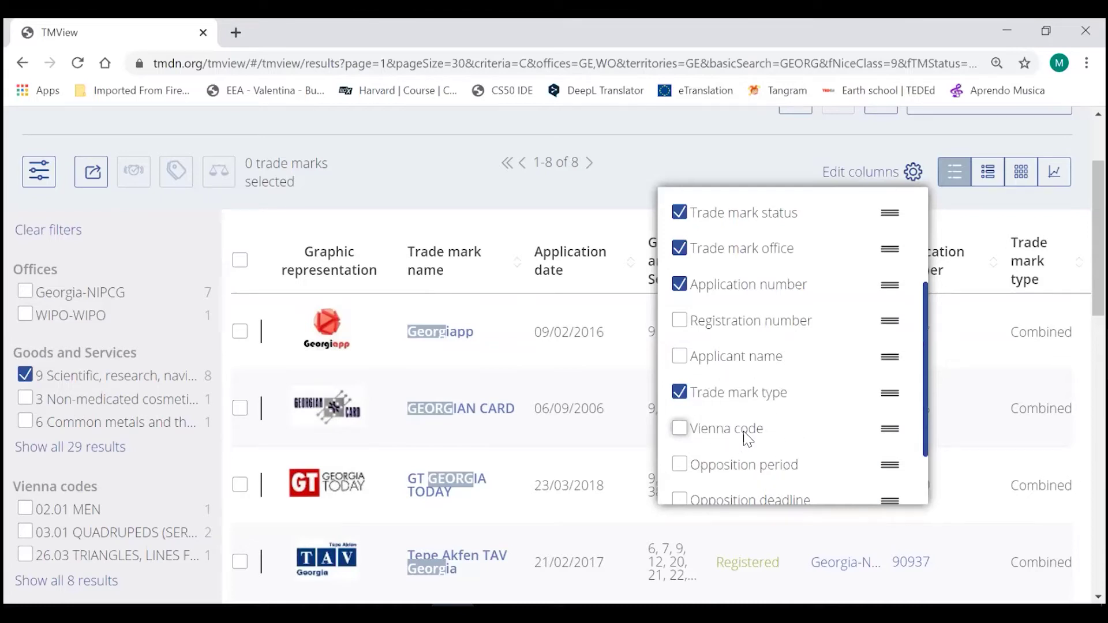
{"action": "left_click", "coordinate": [679, 430]}
{"action": "scroll", "coordinate": [658, 346], "scroll_direction": "down", "scroll_amount": 8}
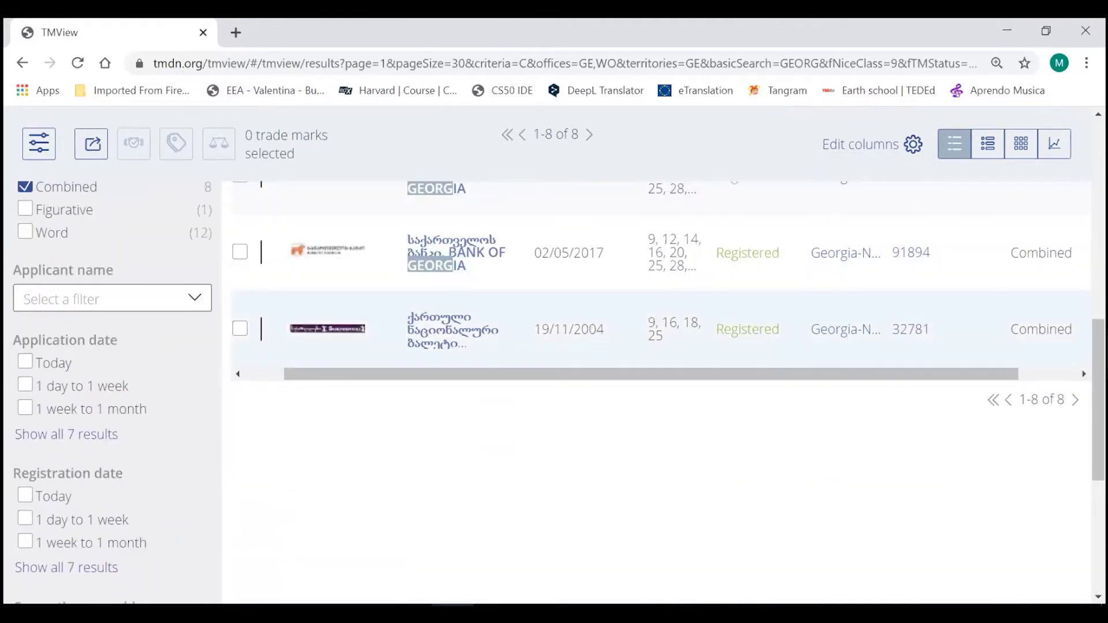
{"action": "left_click_drag", "start_coordinate": [650, 373], "coordinate": [709, 374]}
{"action": "left_click_drag", "start_coordinate": [1098, 398], "coordinate": [1098, 253]}
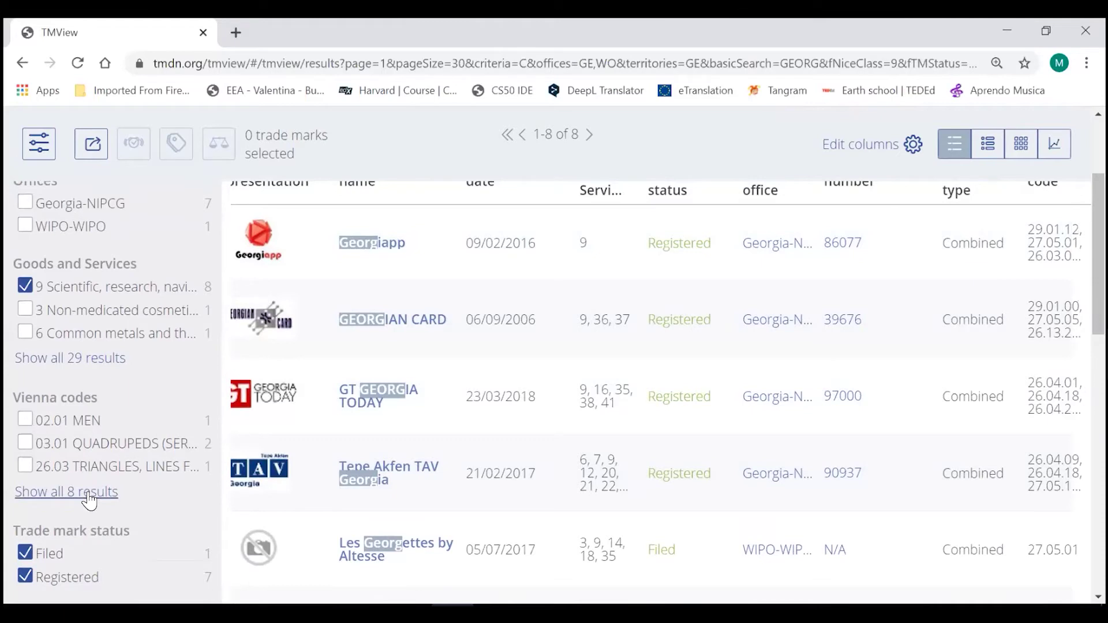
Step: Expand the full list of Vienna codes and filter the results by 26.04 QUADRILATERALS
{"action": "left_click", "coordinate": [39, 402]}
{"action": "left_click", "coordinate": [66, 491]}
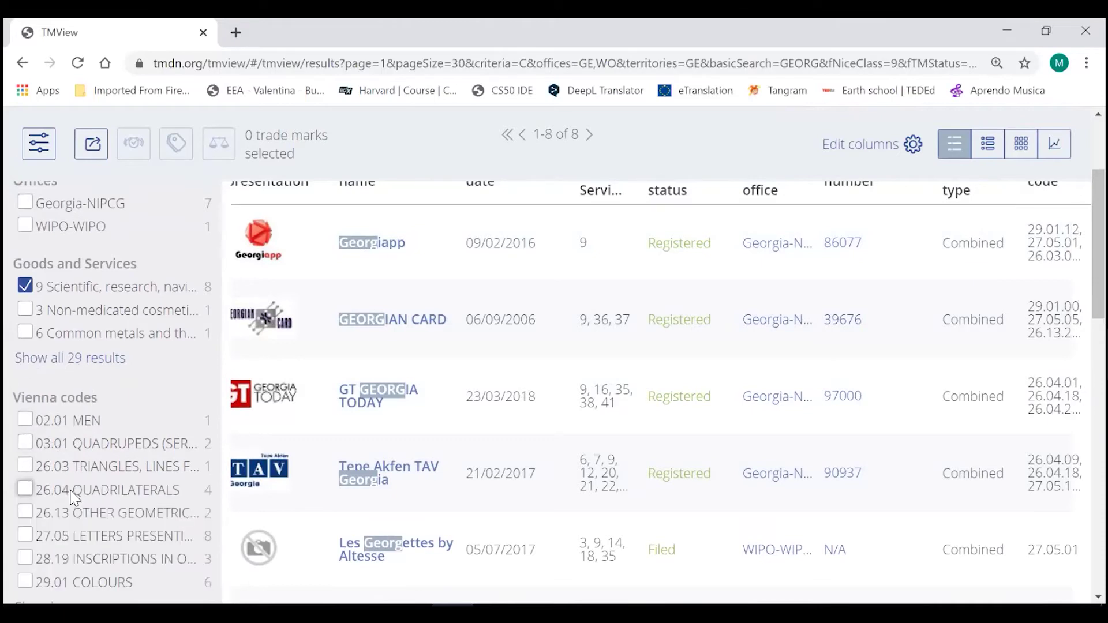
{"action": "scroll", "coordinate": [88, 440], "scroll_direction": "down", "scroll_amount": 2}
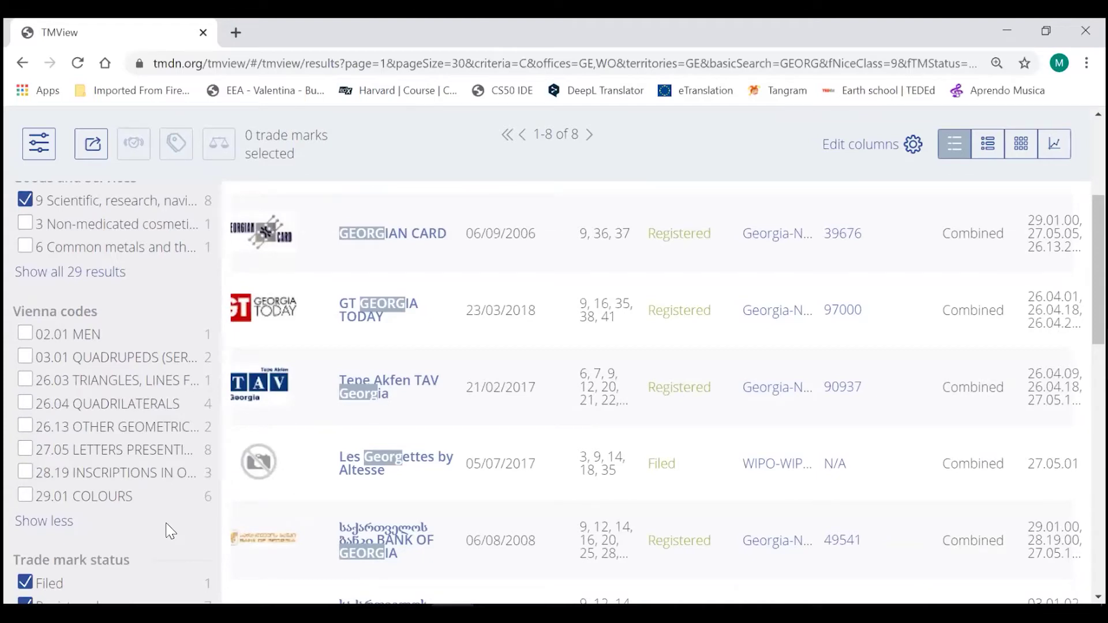
{"action": "left_click", "coordinate": [95, 408]}
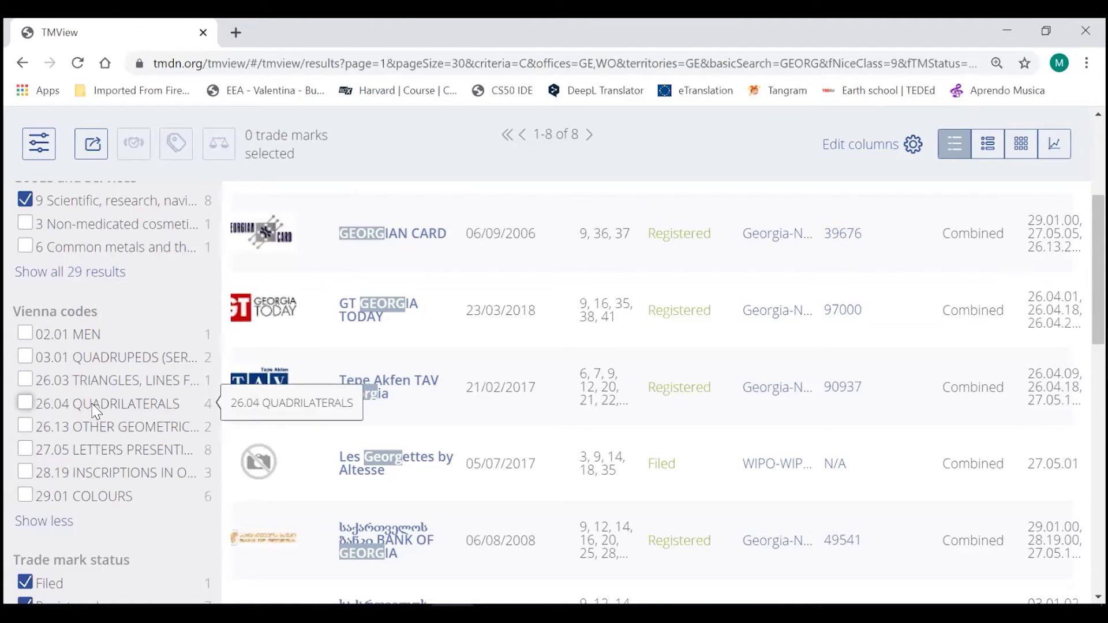
{"action": "left_click", "coordinate": [209, 406]}
{"action": "left_click", "coordinate": [211, 411]}
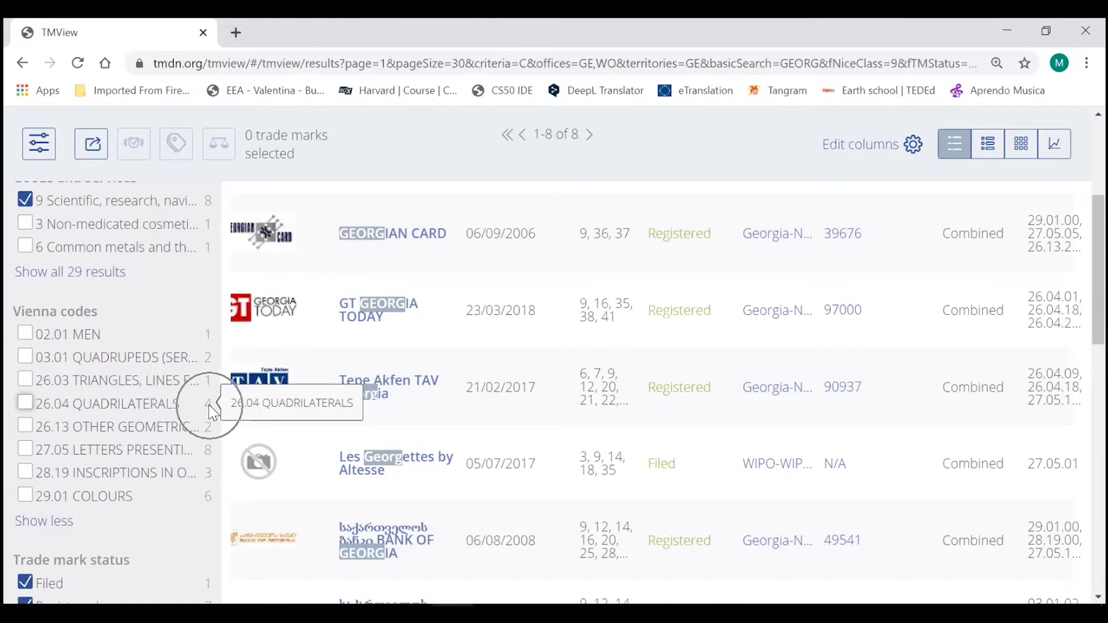
{"action": "left_click", "coordinate": [24, 405]}
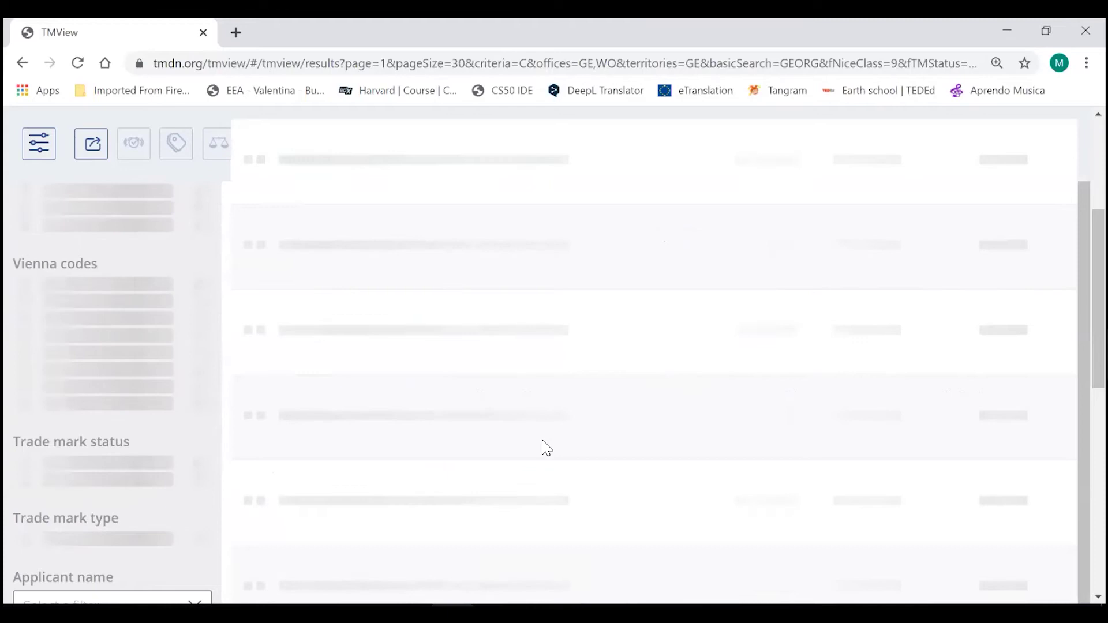
Step: Review the remaining trade marks together with the search criteria and the filters applied for class, Vienna code, status and type
{"action": "left_click_drag", "start_coordinate": [522, 433], "coordinate": [444, 434]}
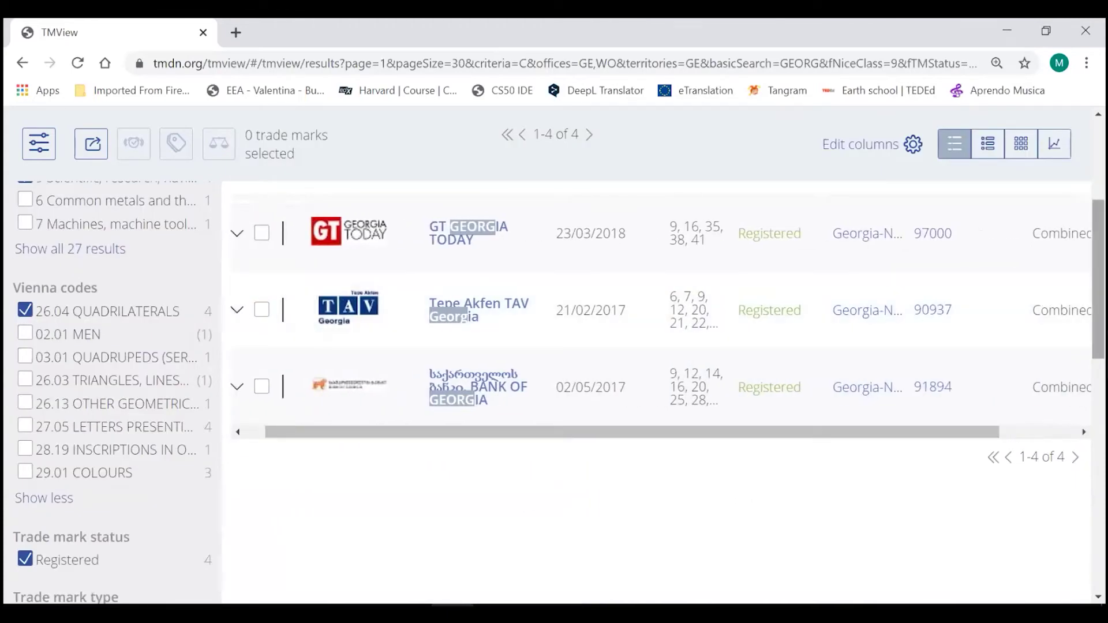
{"action": "scroll", "coordinate": [658, 312], "scroll_direction": "up", "scroll_amount": 3}
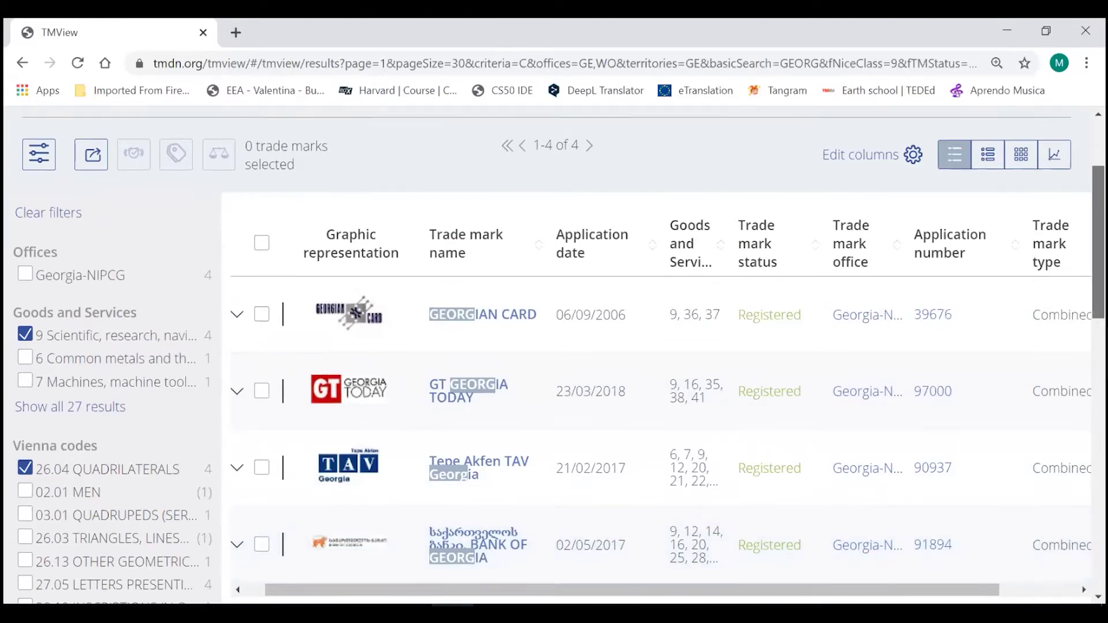
{"action": "scroll", "coordinate": [554, 355], "scroll_direction": "up", "scroll_amount": 2}
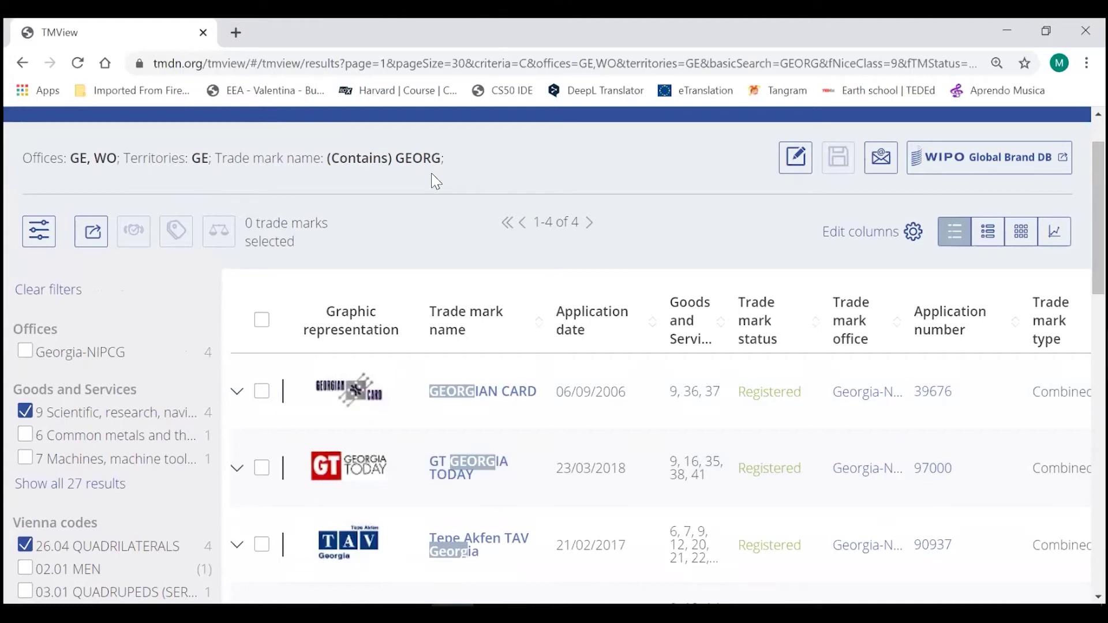
{"action": "left_click_drag", "start_coordinate": [1098, 231], "coordinate": [1098, 260]}
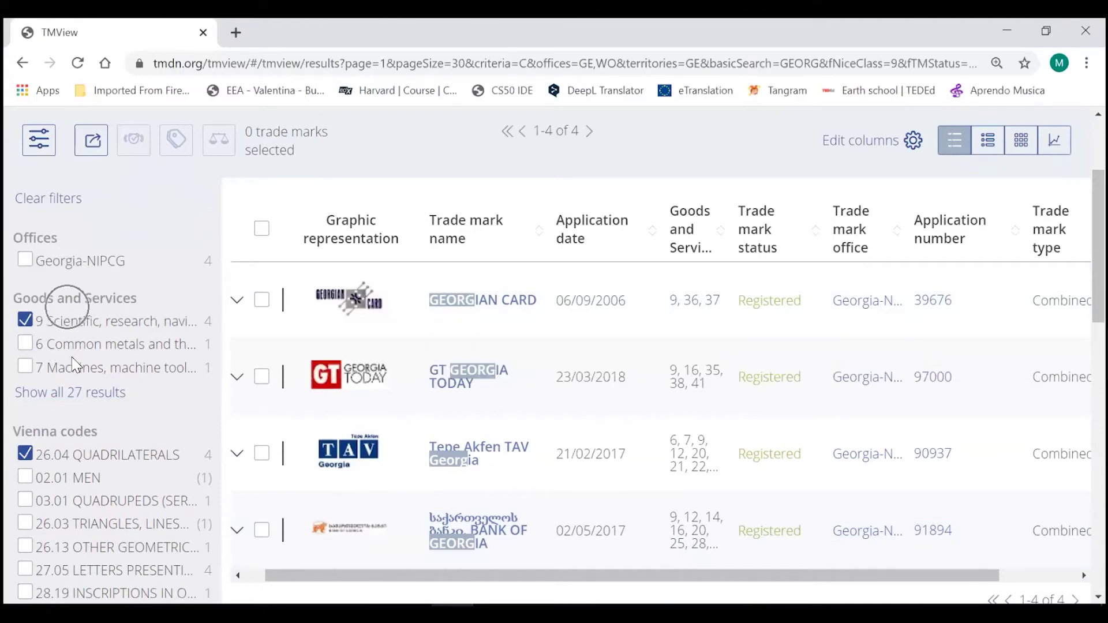
{"action": "scroll", "coordinate": [88, 430], "scroll_direction": "down", "scroll_amount": 3}
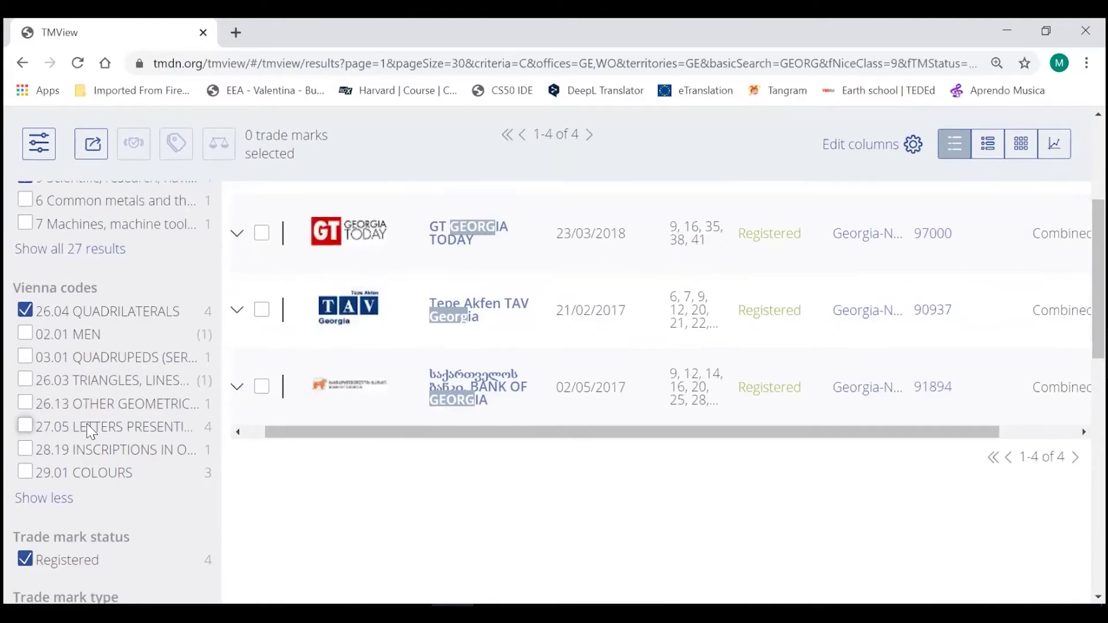
{"action": "scroll", "coordinate": [91, 430], "scroll_direction": "down", "scroll_amount": 2}
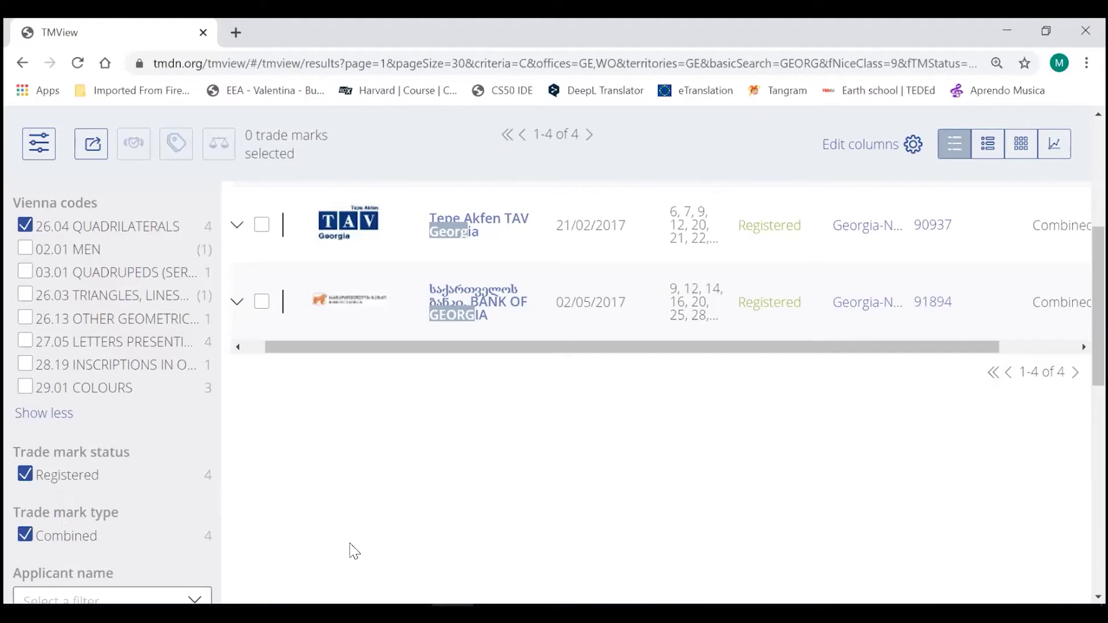
Step: Open the detail record of the GT GEORGIA TODAY trade mark from the filtered results
{"action": "scroll", "coordinate": [437, 535], "scroll_direction": "up", "scroll_amount": 2}
{"action": "scroll", "coordinate": [437, 535], "scroll_direction": "up", "scroll_amount": 3}
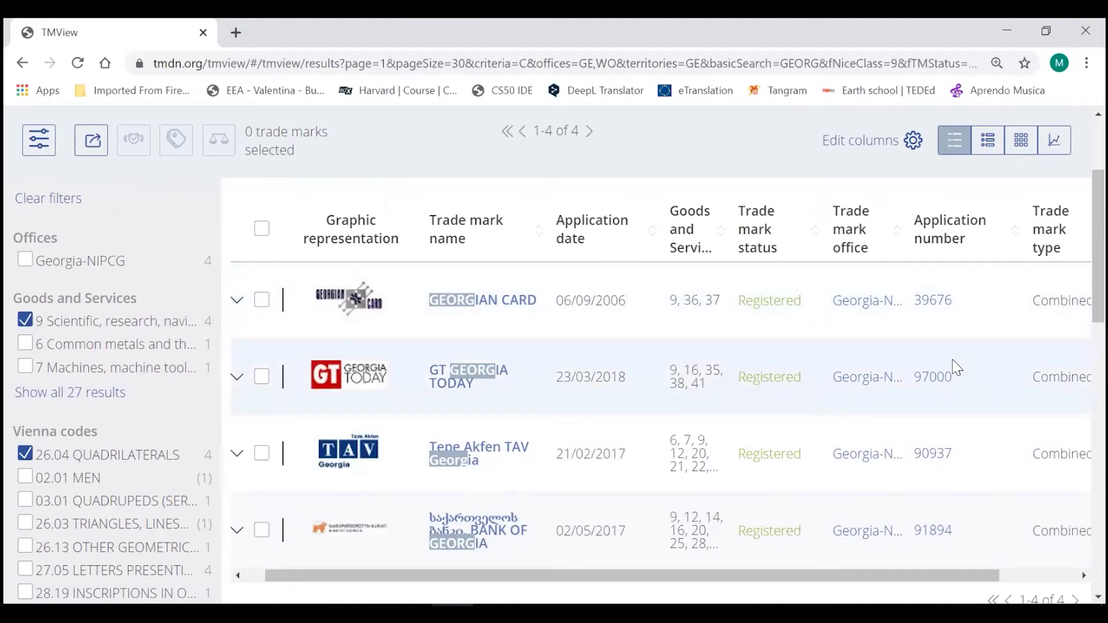
{"action": "mouse_move", "coordinate": [366, 384]}
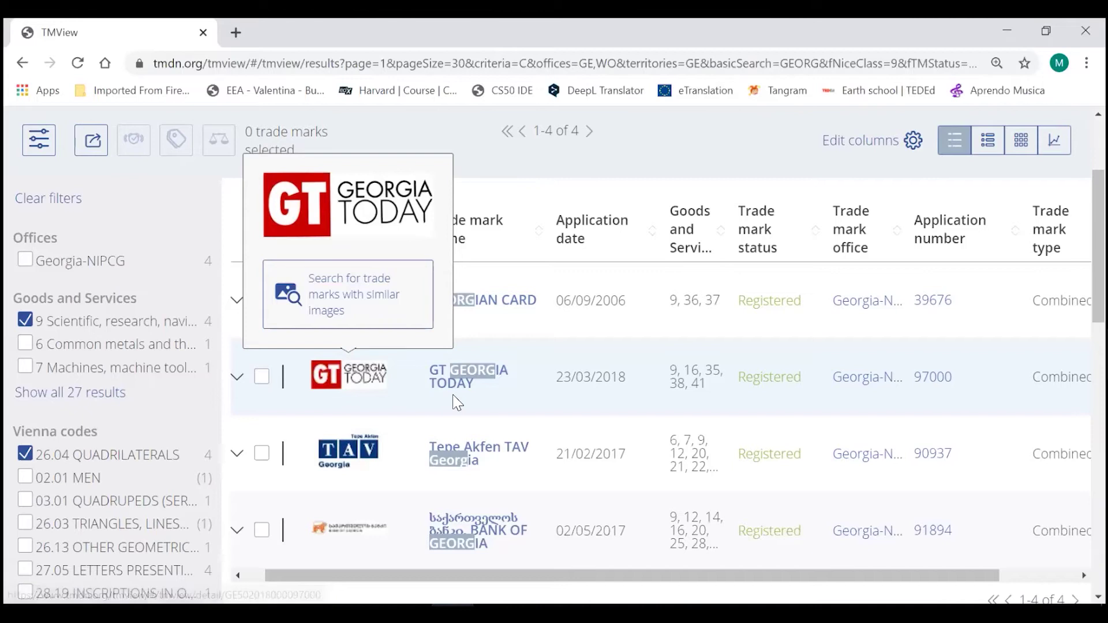
{"action": "left_click", "coordinate": [473, 387]}
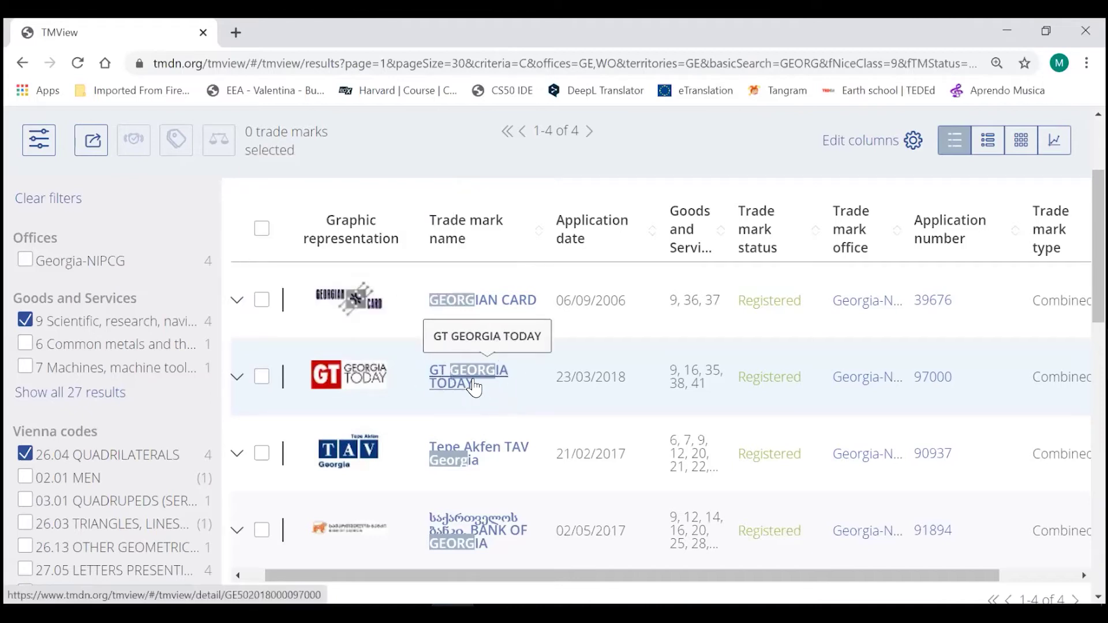
{"action": "left_click", "coordinate": [936, 386]}
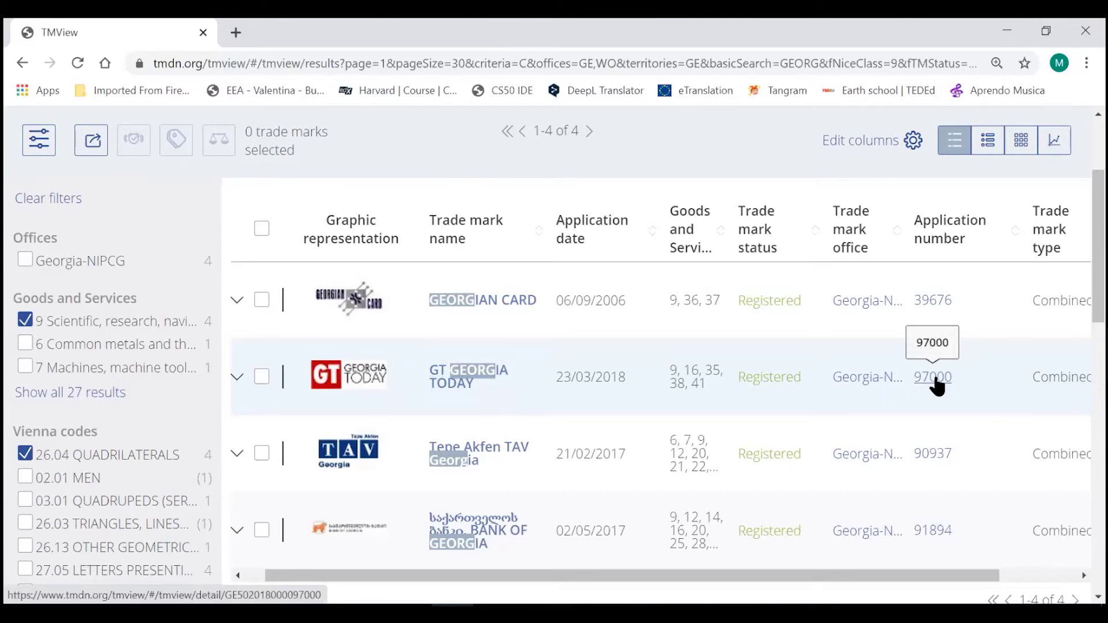
{"action": "left_click", "coordinate": [935, 386]}
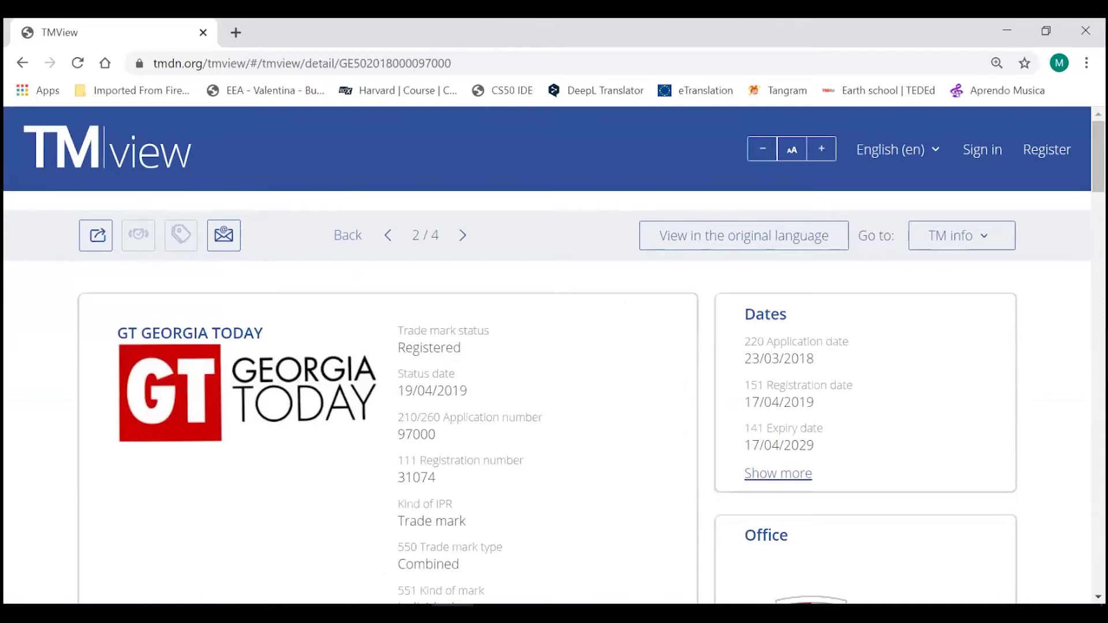
Step: Look through the list of sections the trade mark record can jump to, leaving it without choosing one
{"action": "scroll", "coordinate": [554, 355], "scroll_direction": "down", "scroll_amount": 1}
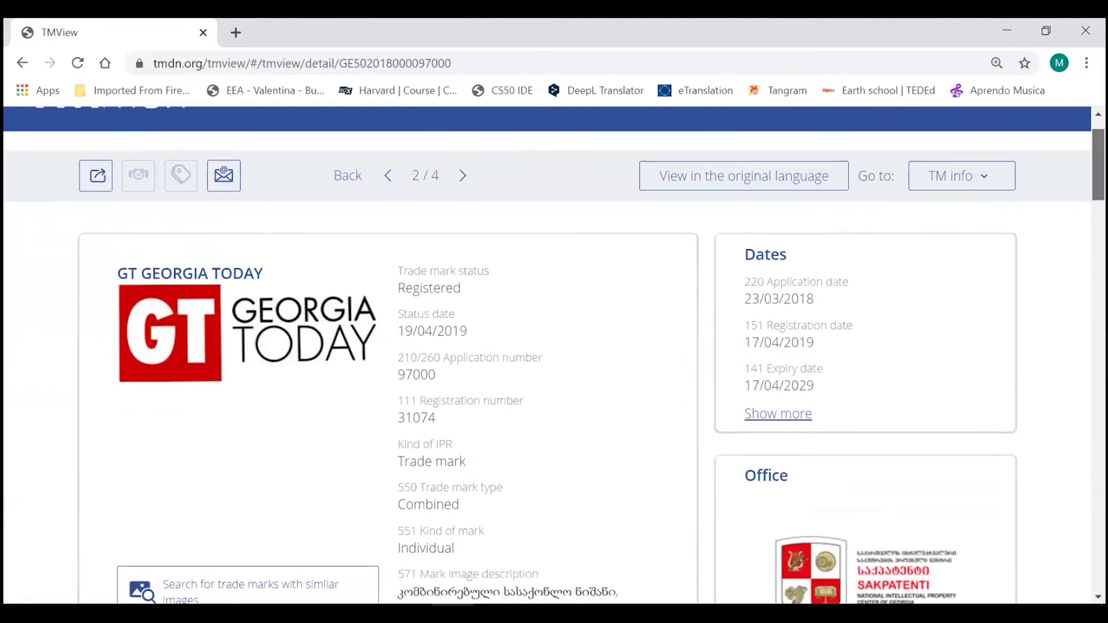
{"action": "left_click", "coordinate": [962, 175]}
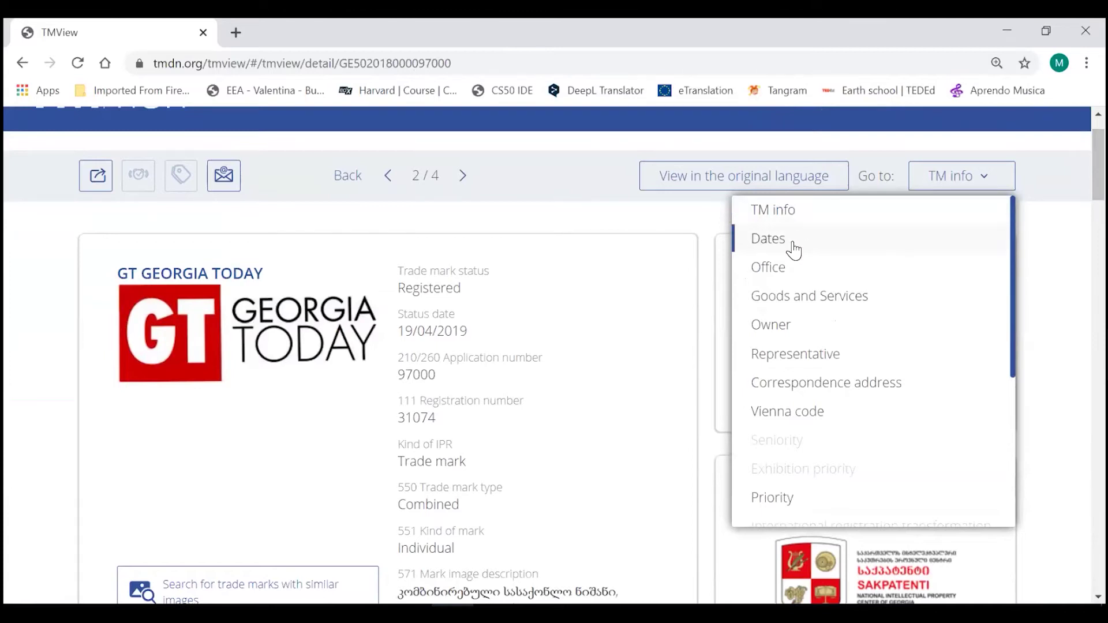
{"action": "left_click", "coordinate": [783, 294]}
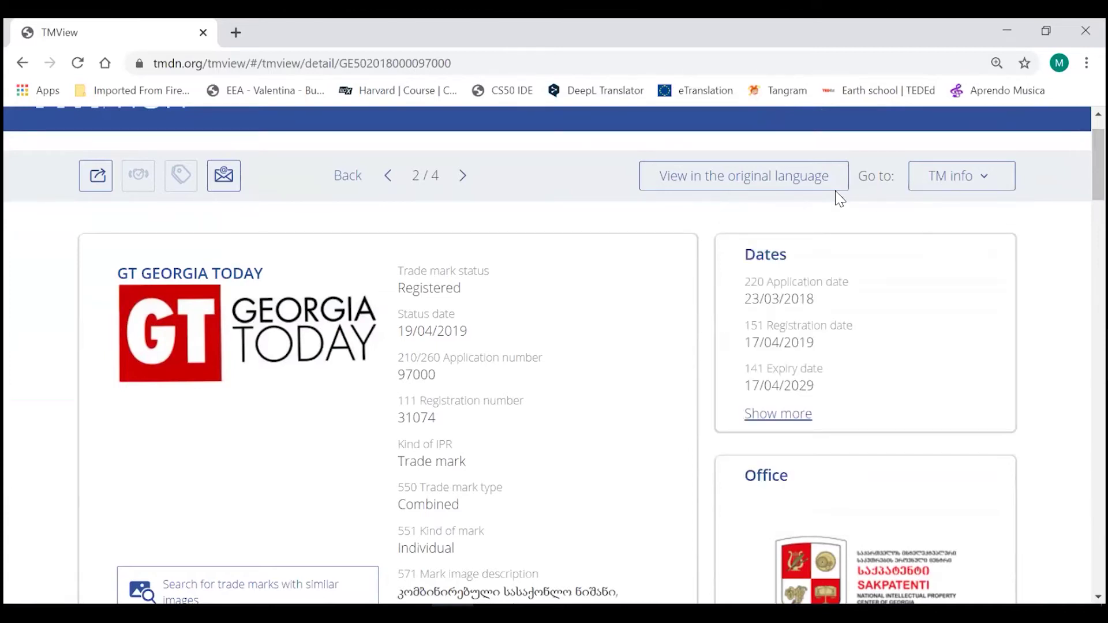
{"action": "left_click", "coordinate": [964, 178]}
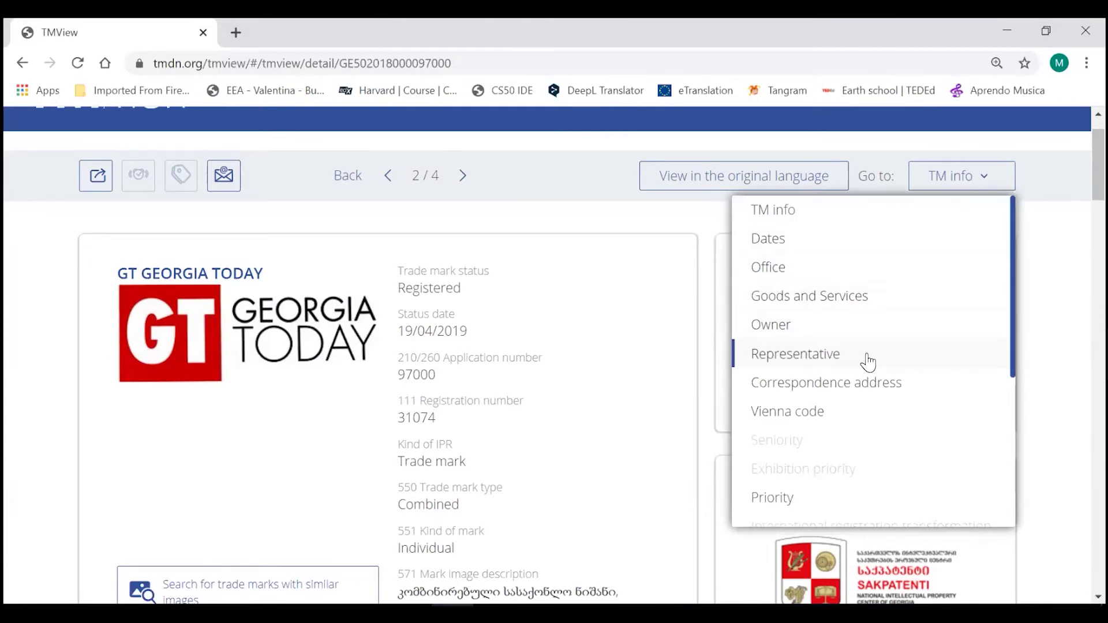
{"action": "left_click", "coordinate": [668, 228]}
{"action": "scroll", "coordinate": [668, 228], "scroll_direction": "down", "scroll_amount": 2}
Step: Expand the Dates section of the trade mark record to show all its dates
{"action": "scroll", "coordinate": [668, 228], "scroll_direction": "up", "scroll_amount": 1}
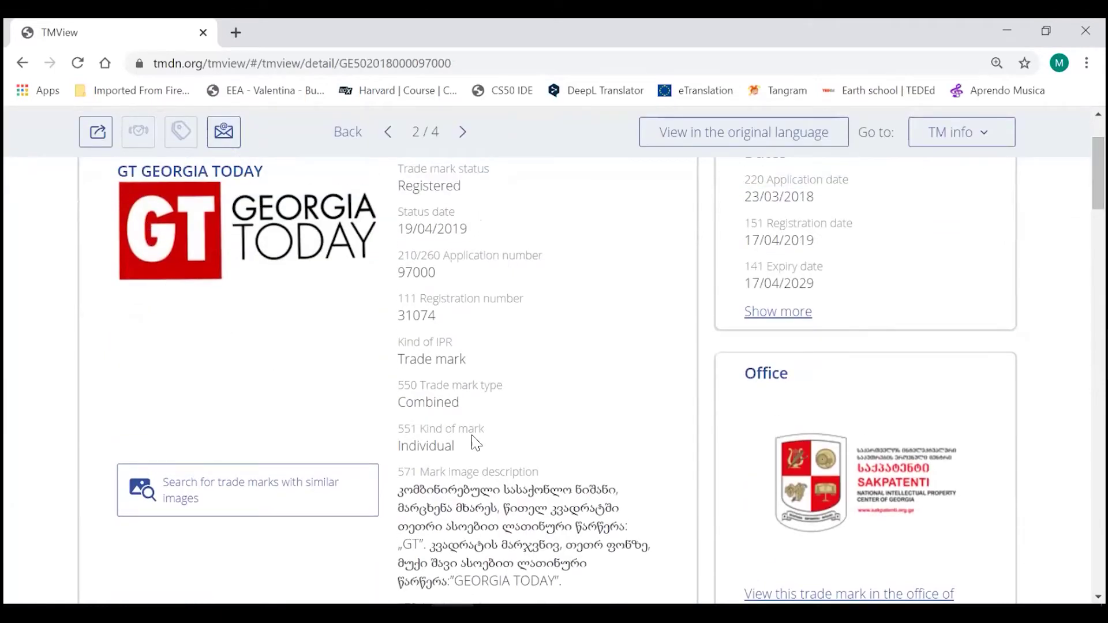
{"action": "scroll", "coordinate": [496, 439], "scroll_direction": "up", "scroll_amount": 2}
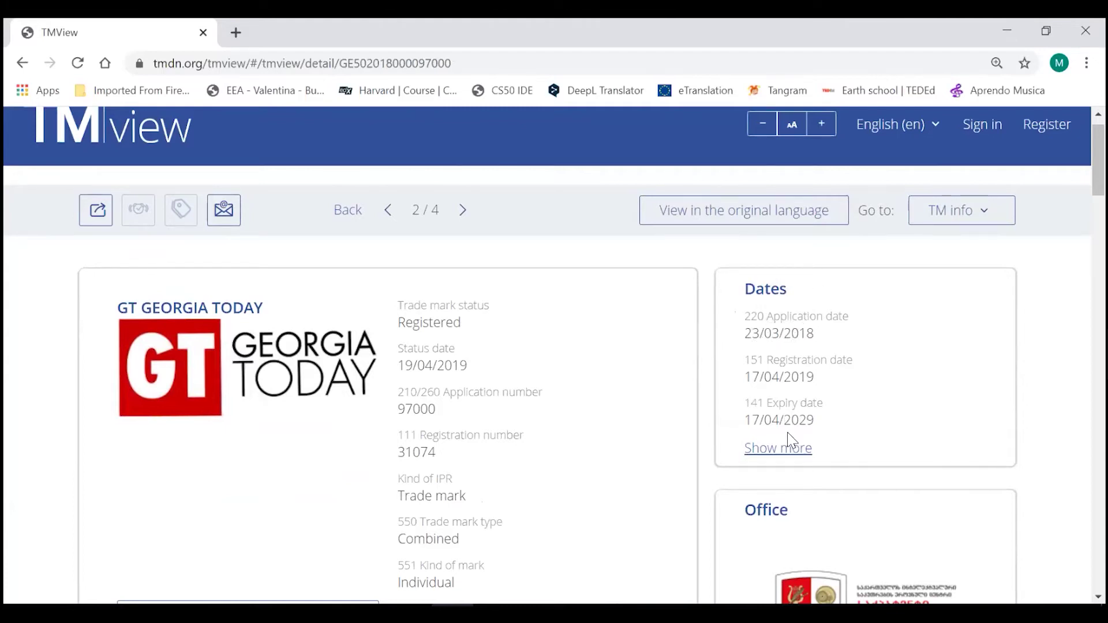
{"action": "left_click", "coordinate": [782, 449]}
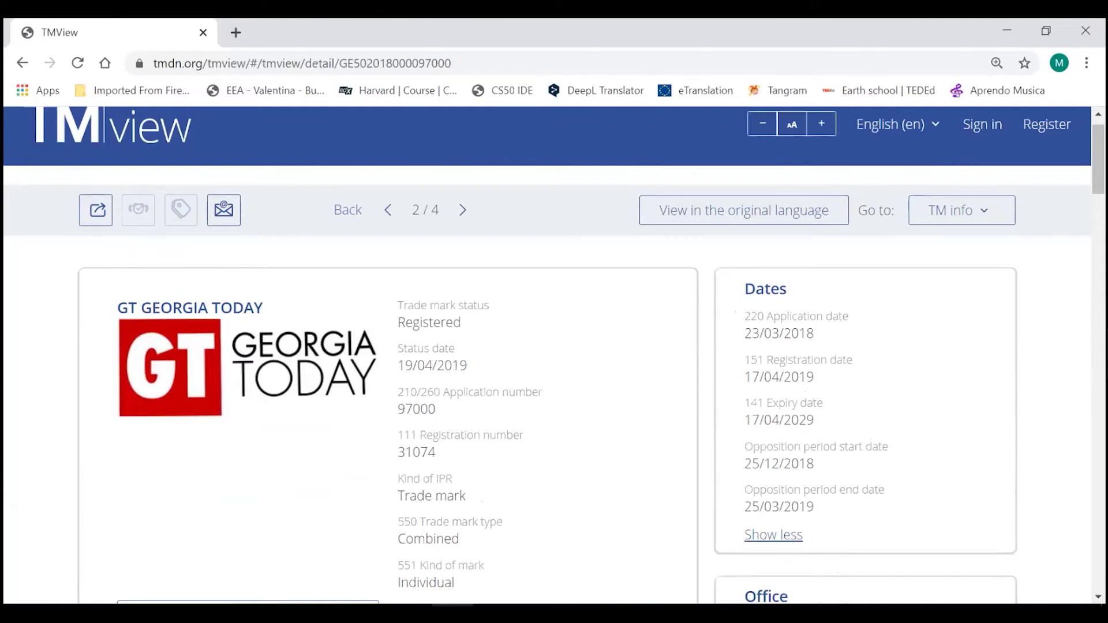
Step: Translate the record's Goods and Services list from the Georgian original into English
{"action": "scroll", "coordinate": [818, 527], "scroll_direction": "down", "scroll_amount": 10}
{"action": "scroll", "coordinate": [591, 361], "scroll_direction": "down", "scroll_amount": 3}
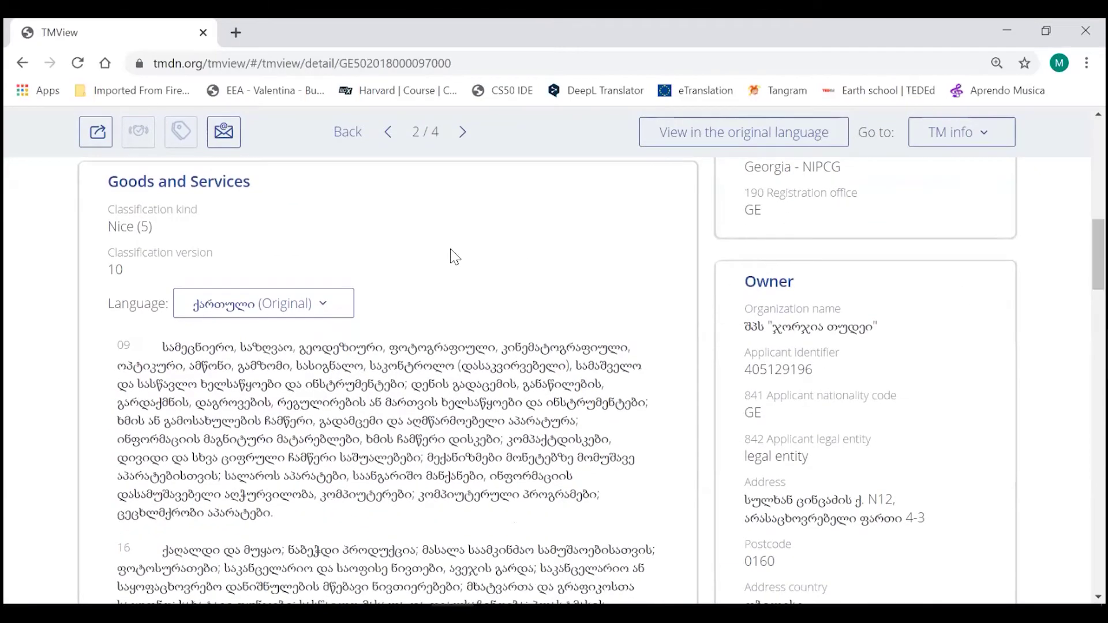
{"action": "left_click", "coordinate": [321, 309]}
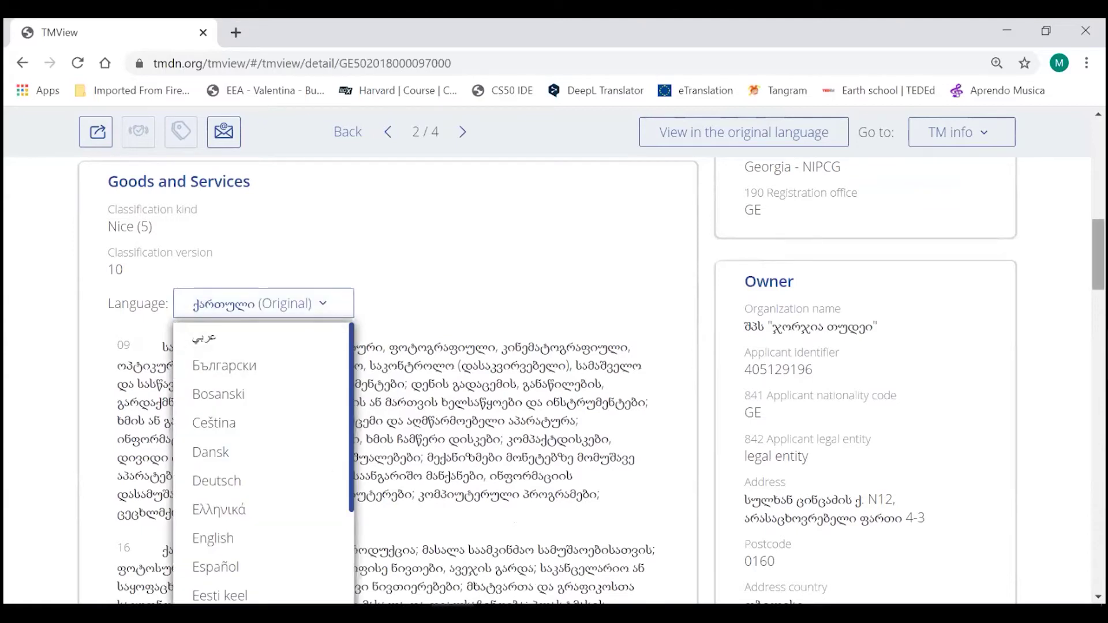
{"action": "key", "text": "Escape"}
{"action": "scroll", "coordinate": [625, 167], "scroll_direction": "down", "scroll_amount": 2}
{"action": "left_click", "coordinate": [321, 199]}
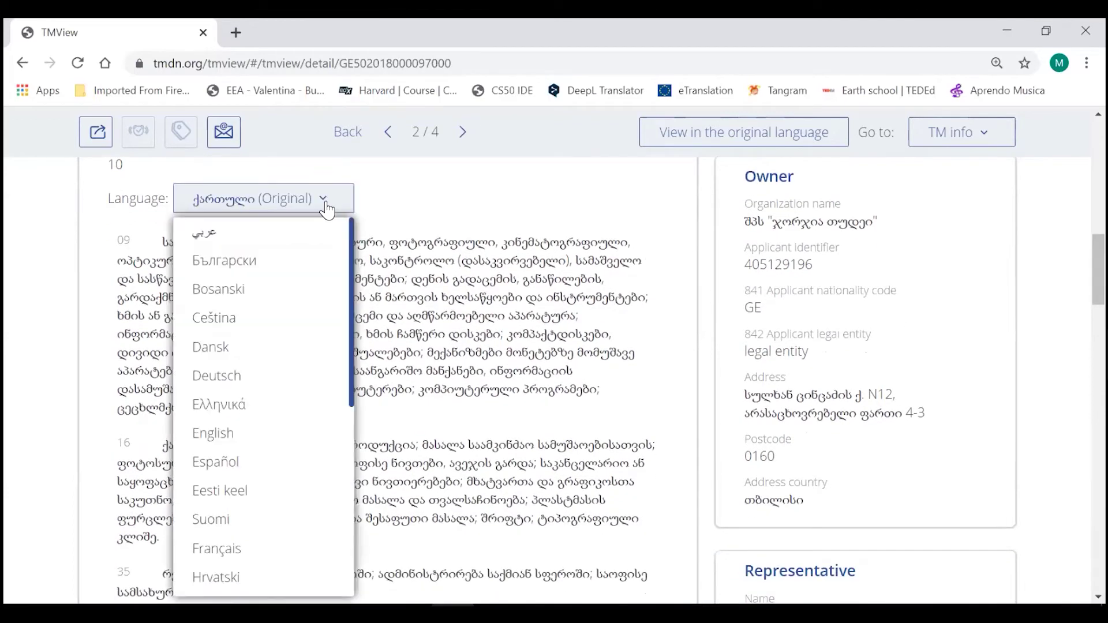
{"action": "left_click", "coordinate": [243, 445]}
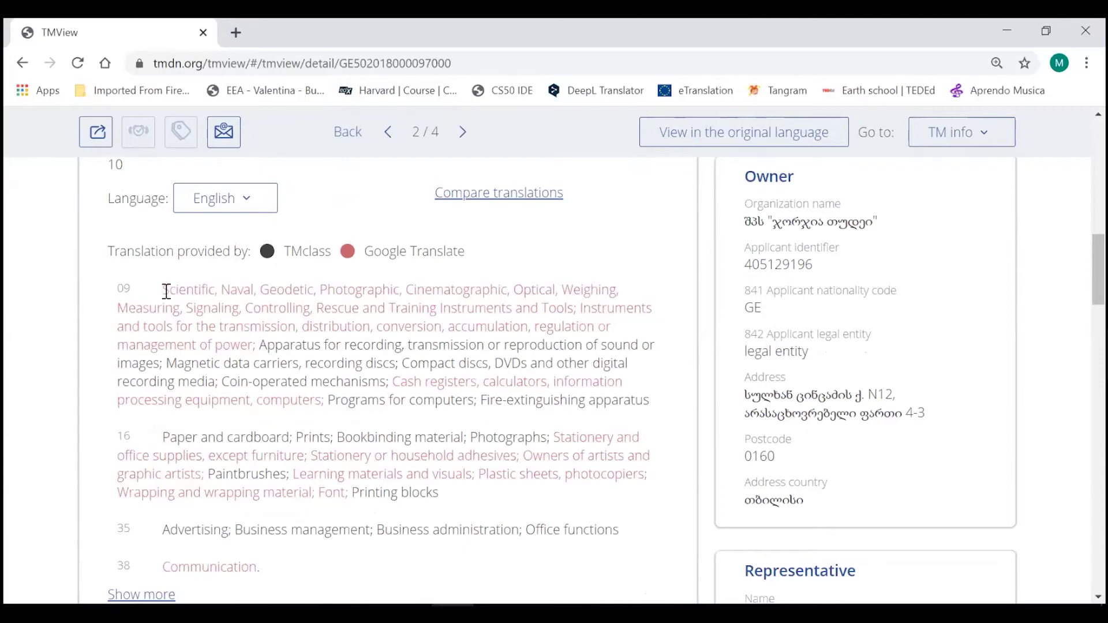
Step: Examine the translation source colours, highlighting the class 09 term "Apparatus for recording, transmission or reproduction of sound or images" and clearing the highlight
{"action": "left_click", "coordinate": [375, 257]}
{"action": "left_click", "coordinate": [378, 265]}
{"action": "left_click_drag", "start_coordinate": [260, 346], "coordinate": [163, 366]}
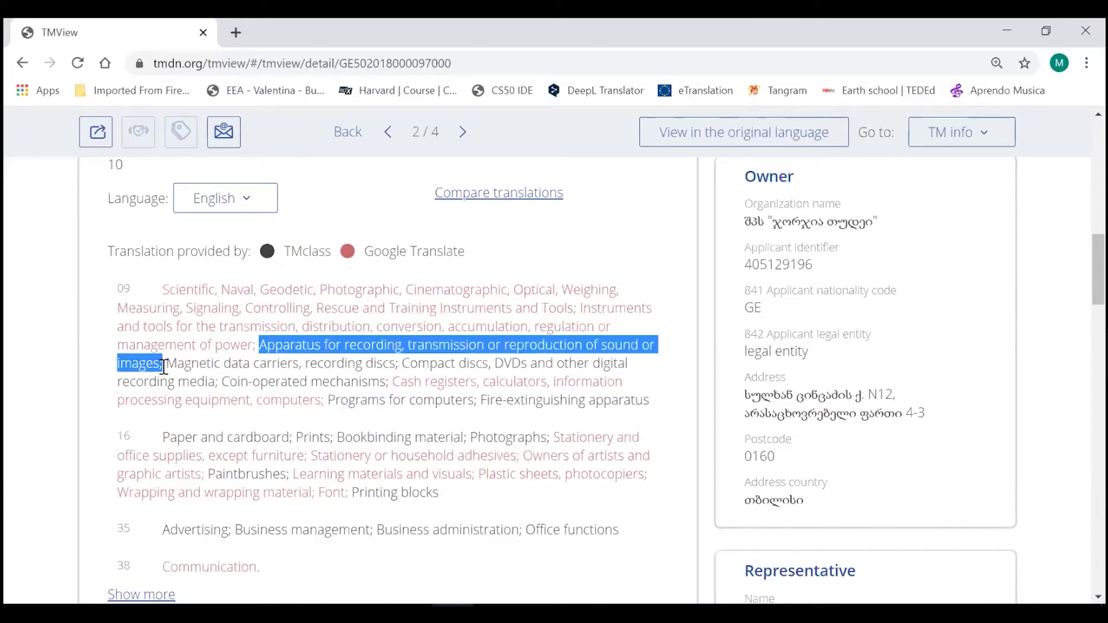
{"action": "left_click", "coordinate": [277, 368]}
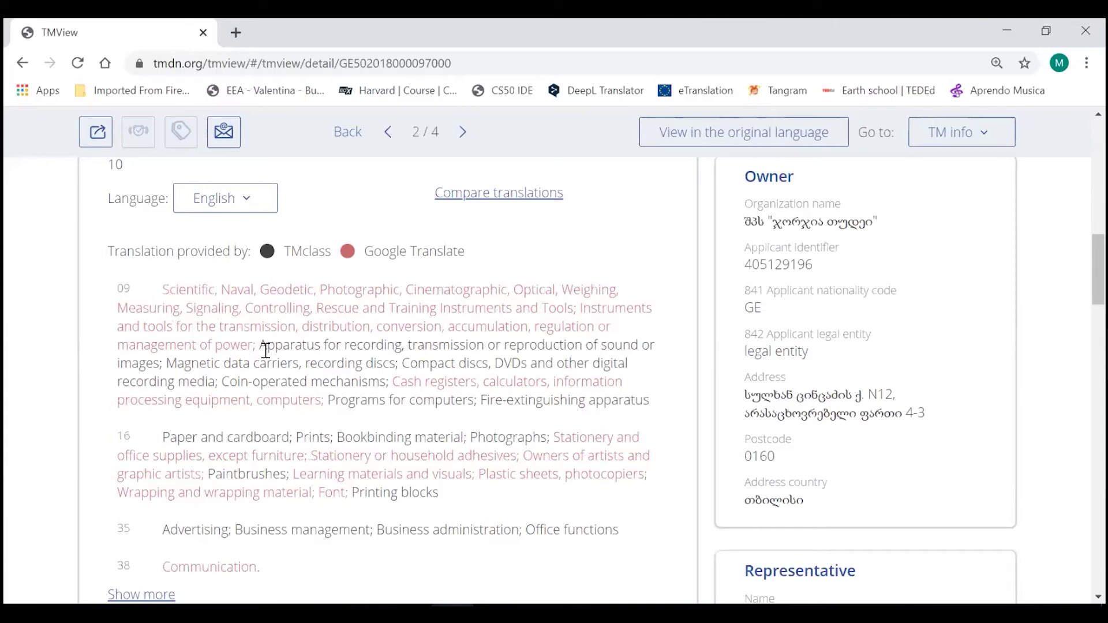
{"action": "left_click_drag", "start_coordinate": [264, 347], "coordinate": [164, 367]}
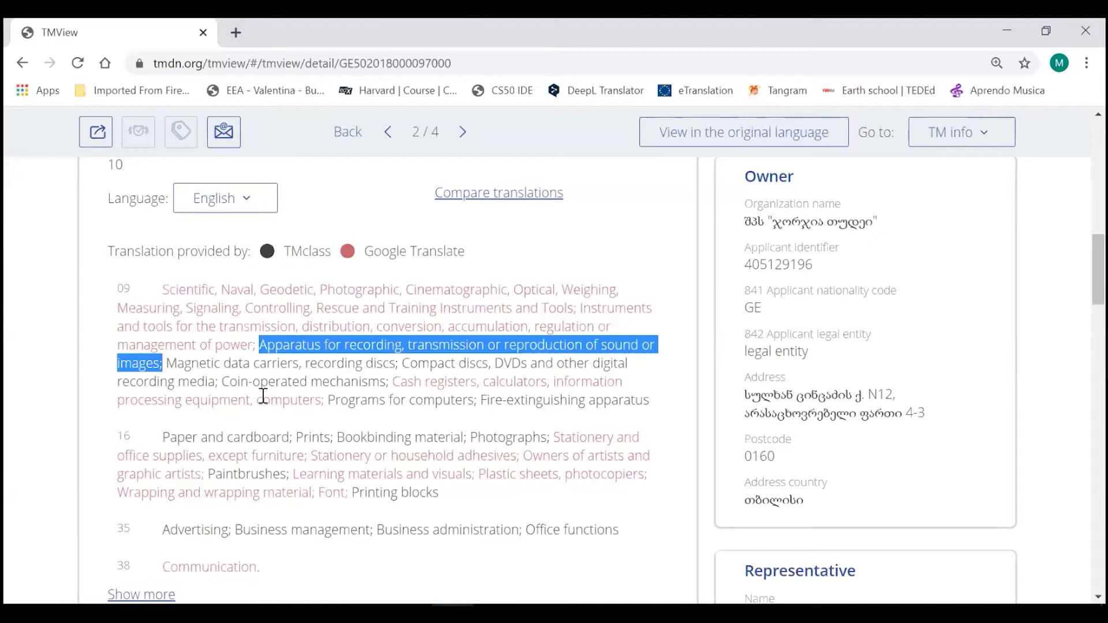
{"action": "left_click", "coordinate": [167, 366]}
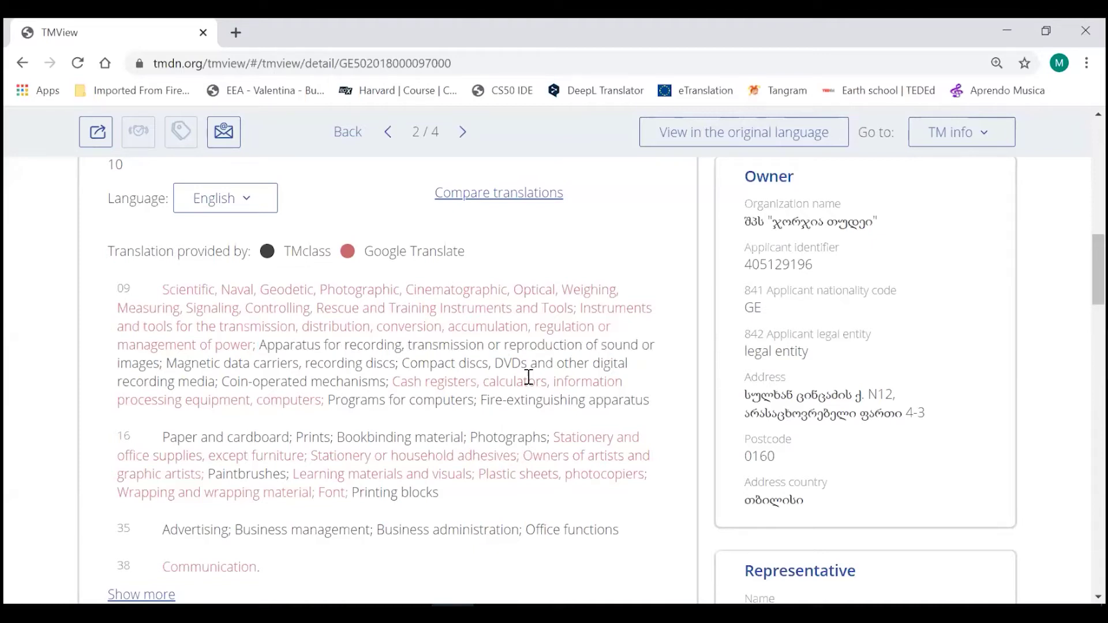
Step: Compare the Georgian original of the goods and services with the English translation side by side, and close the comparison
{"action": "scroll", "coordinate": [571, 352], "scroll_direction": "up", "scroll_amount": 2}
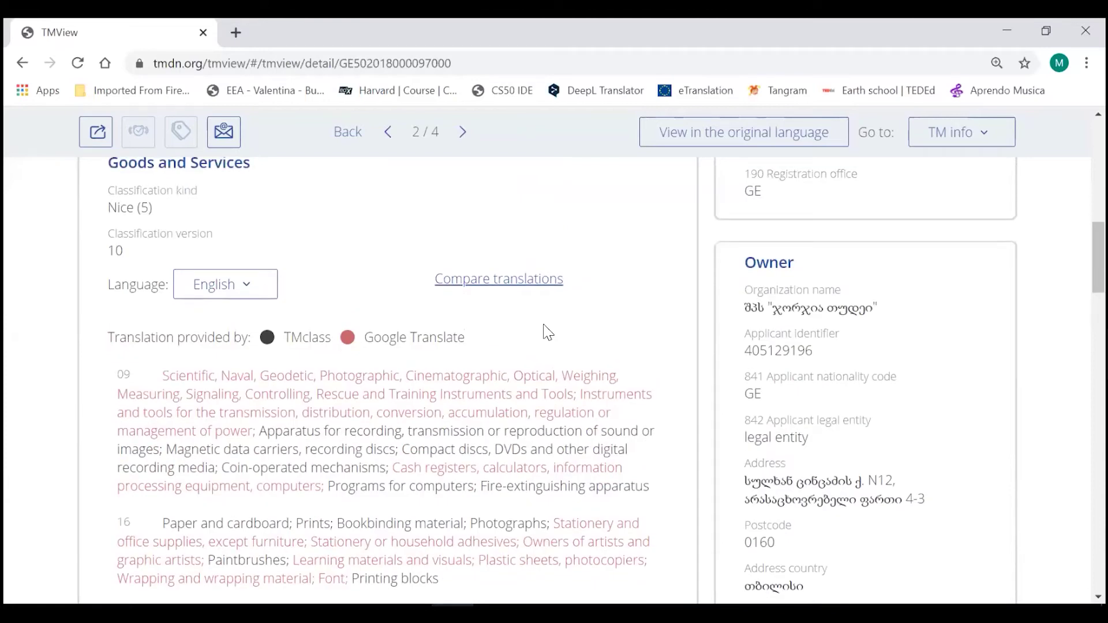
{"action": "left_click", "coordinate": [506, 281]}
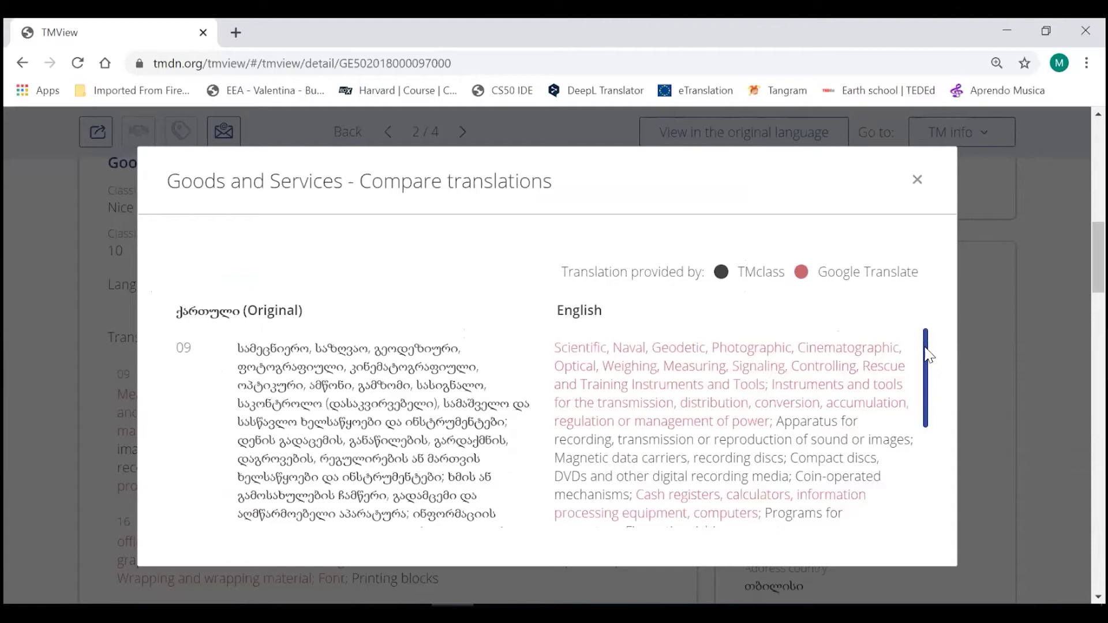
{"action": "mouse_move", "coordinate": [929, 355]}
{"action": "left_mouse_down"}
{"action": "mouse_move", "coordinate": [931, 464]}
{"action": "mouse_move", "coordinate": [922, 348]}
{"action": "left_mouse_up"}
{"action": "left_click", "coordinate": [916, 180]}
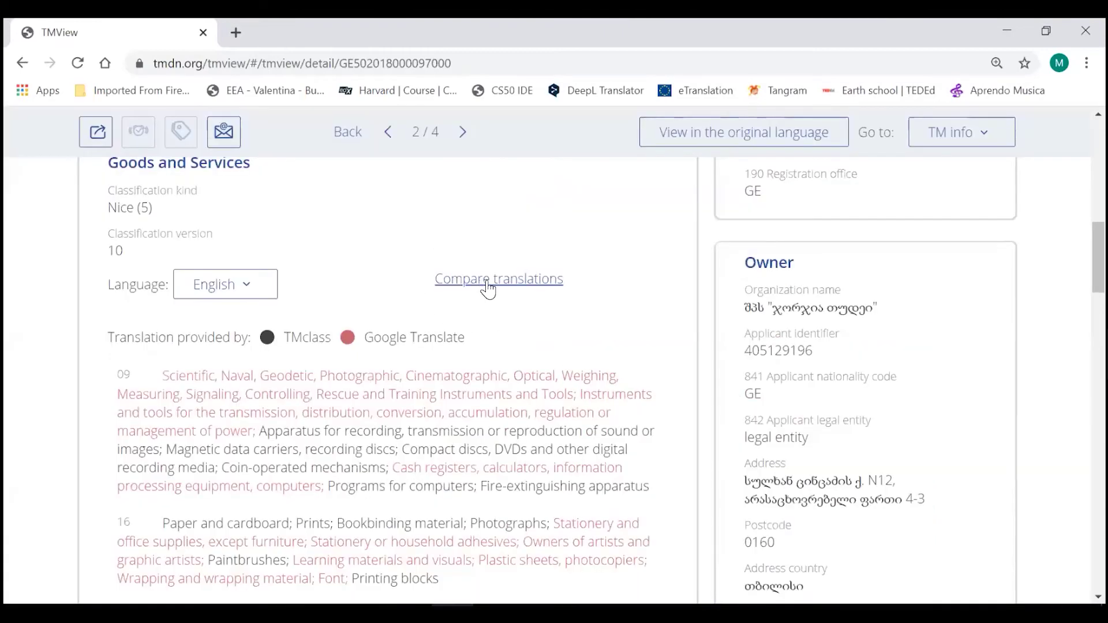
Step: Examine the Owner, Representative and Vienna code sections of the trade mark record
{"action": "scroll", "coordinate": [484, 289], "scroll_direction": "down", "scroll_amount": 1}
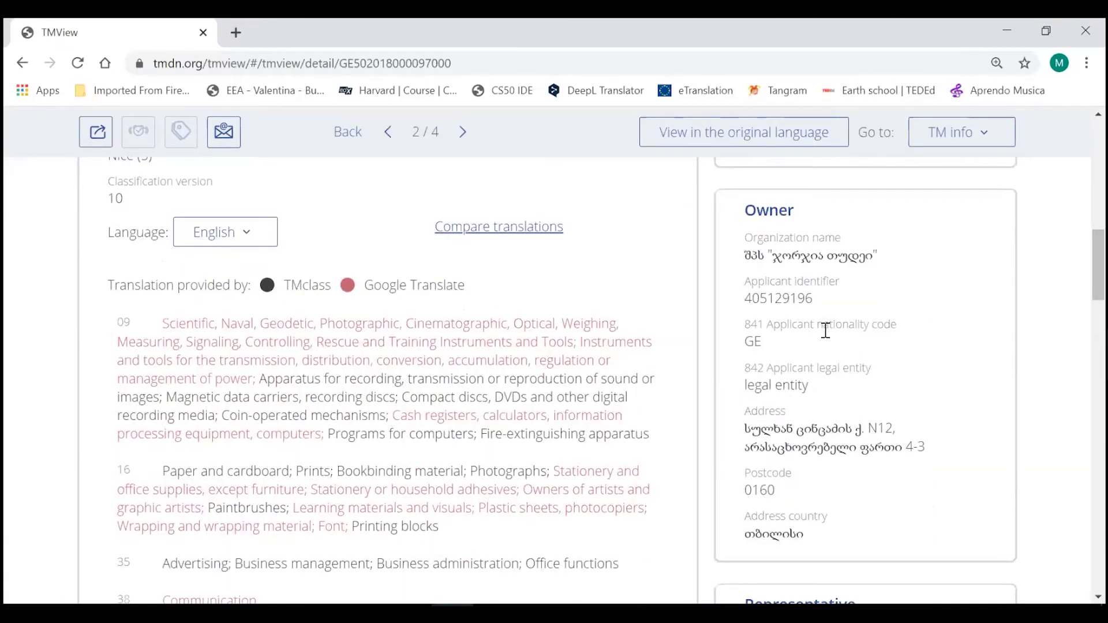
{"action": "scroll", "coordinate": [825, 346], "scroll_direction": "down", "scroll_amount": 1}
{"action": "scroll", "coordinate": [554, 381], "scroll_direction": "down", "scroll_amount": 4}
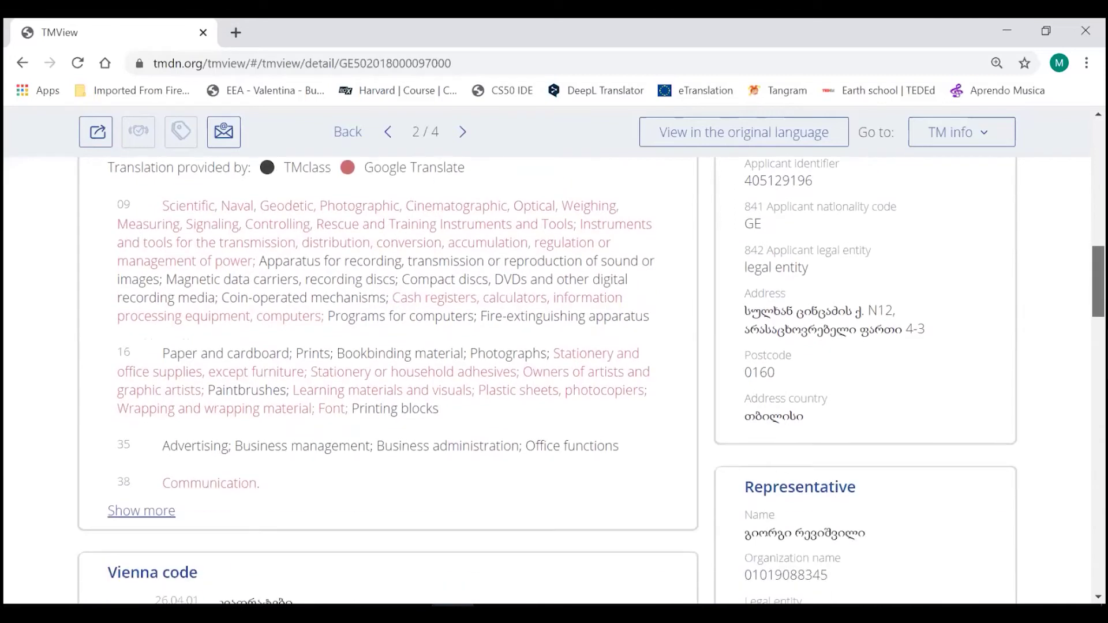
{"action": "scroll", "coordinate": [527, 487], "scroll_direction": "down", "scroll_amount": 1}
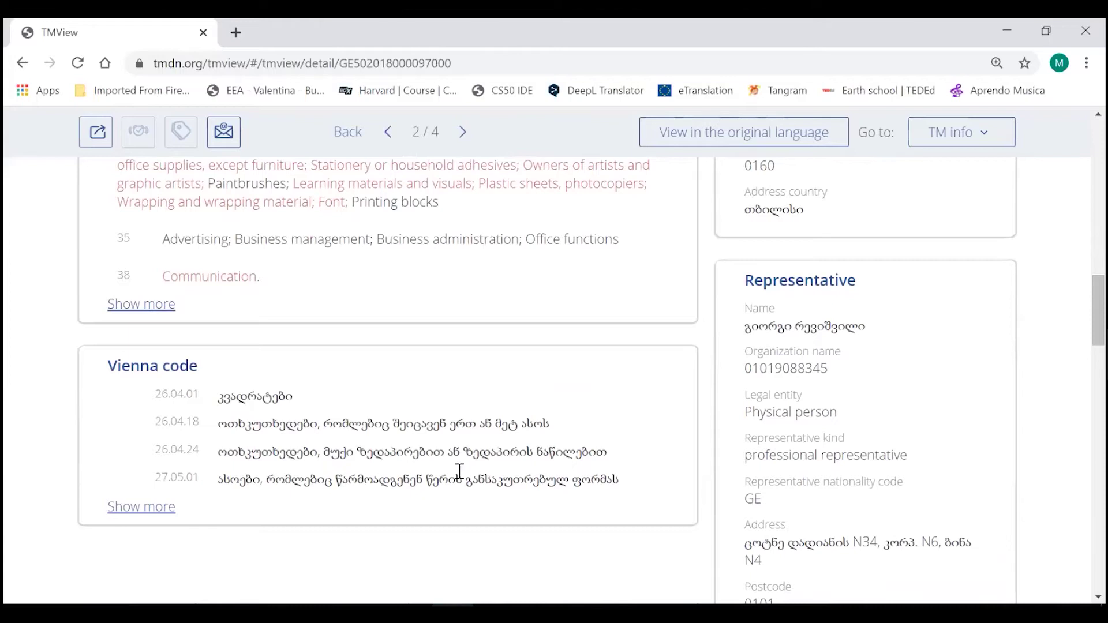
Step: Open the trade mark in its office of origin and review the Sakpatenti record from registration data to list of goods
{"action": "scroll", "coordinate": [321, 469], "scroll_direction": "up", "scroll_amount": 10}
{"action": "left_click_drag", "start_coordinate": [1098, 209], "coordinate": [1098, 207]}
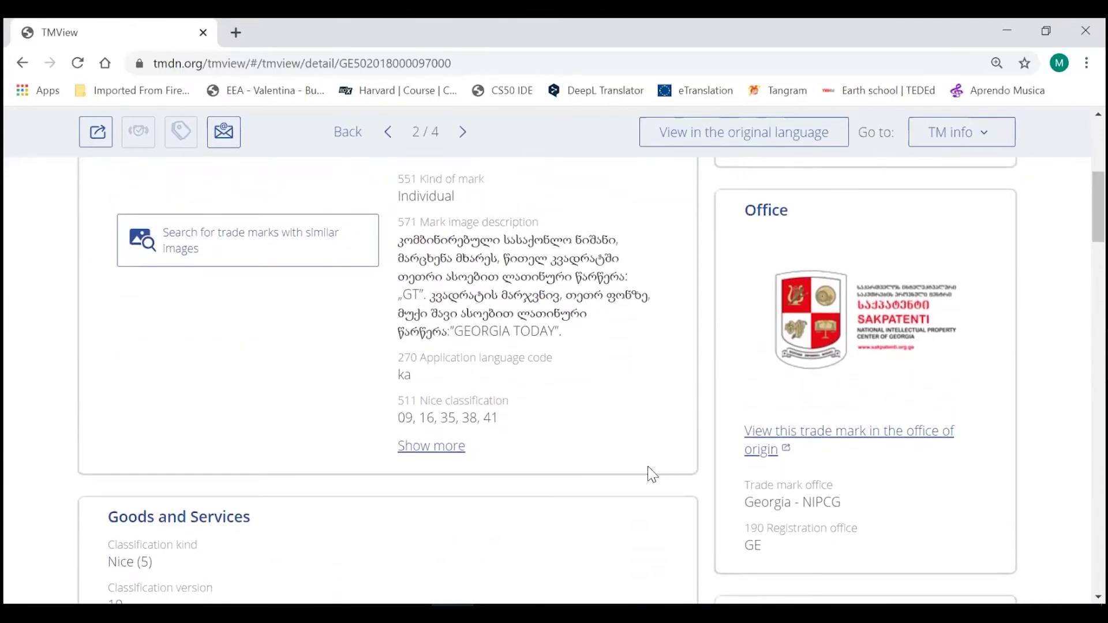
{"action": "left_click", "coordinate": [822, 440]}
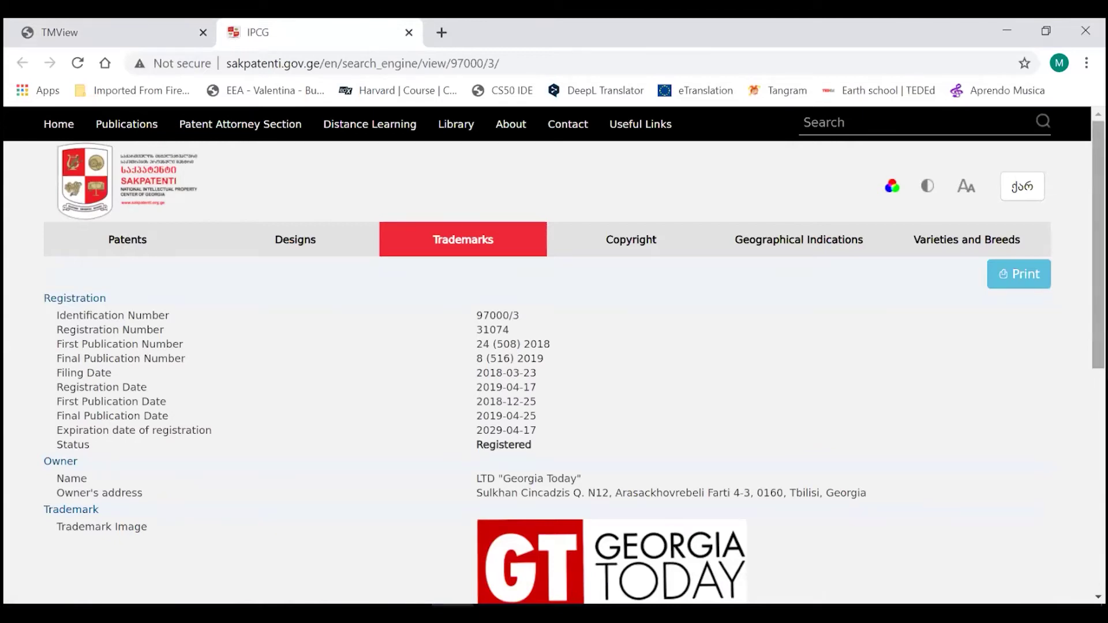
{"action": "scroll", "coordinate": [553, 357], "scroll_direction": "down", "scroll_amount": 1}
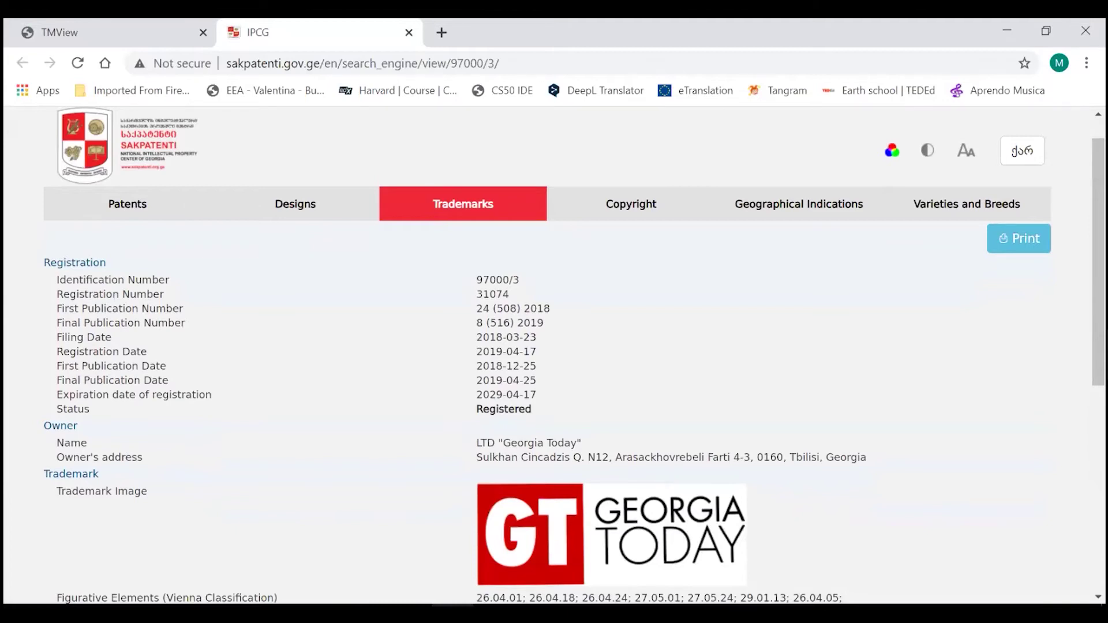
{"action": "scroll", "coordinate": [553, 355], "scroll_direction": "down", "scroll_amount": 3}
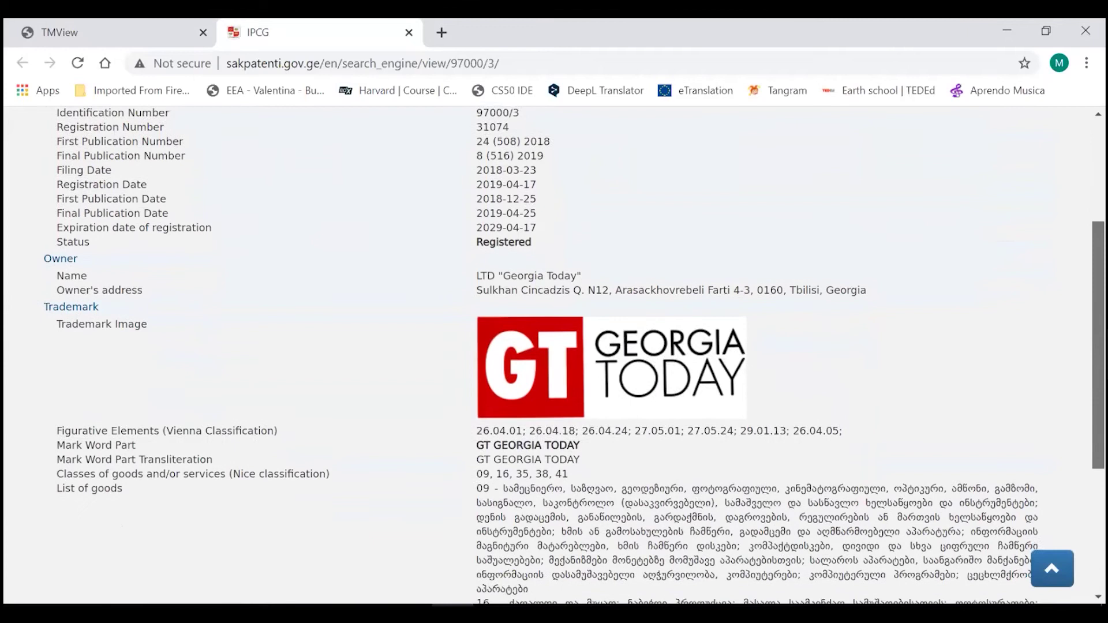
{"action": "scroll", "coordinate": [553, 355], "scroll_direction": "down", "scroll_amount": 3}
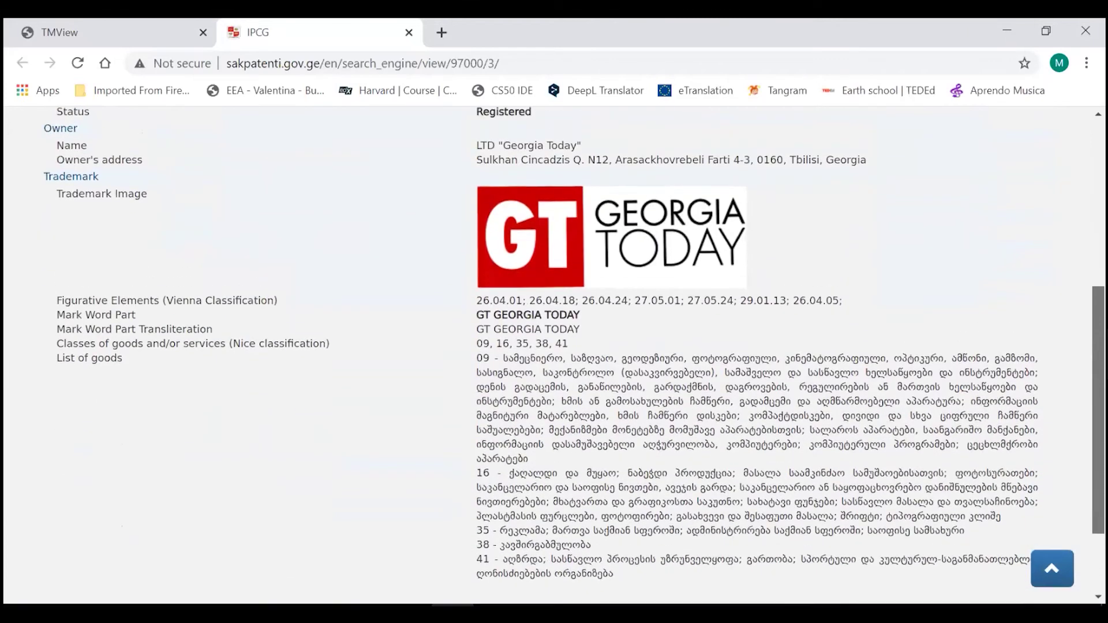
{"action": "scroll", "coordinate": [552, 355], "scroll_direction": "up", "scroll_amount": 7}
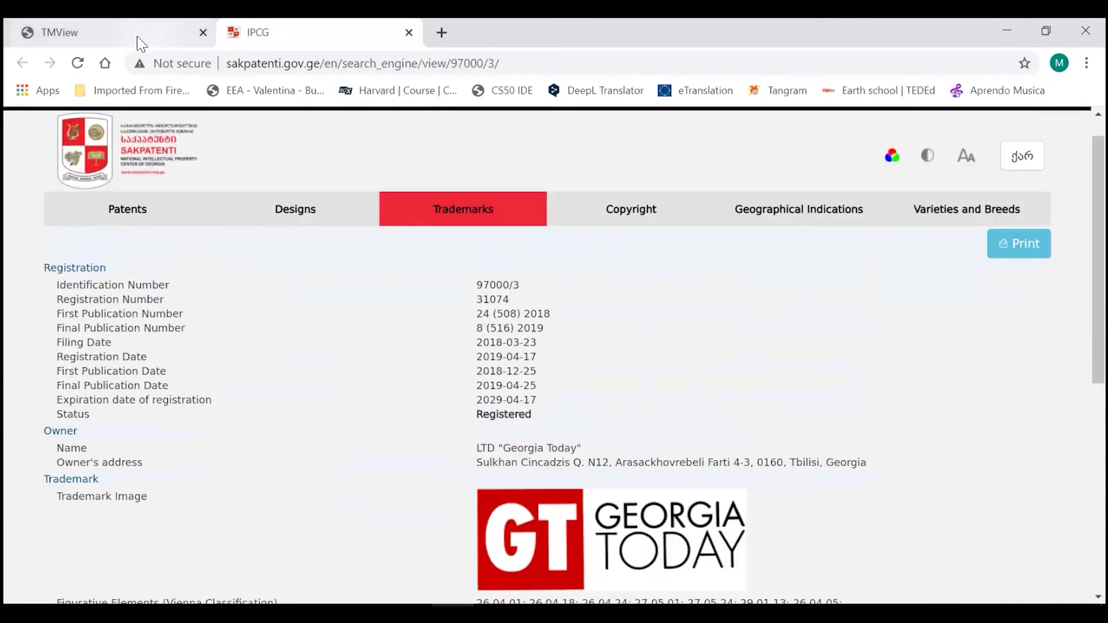
Step: Switch back to the TMview record of GT GEORGIA TODAY and return to its beginning
{"action": "left_click", "coordinate": [132, 35]}
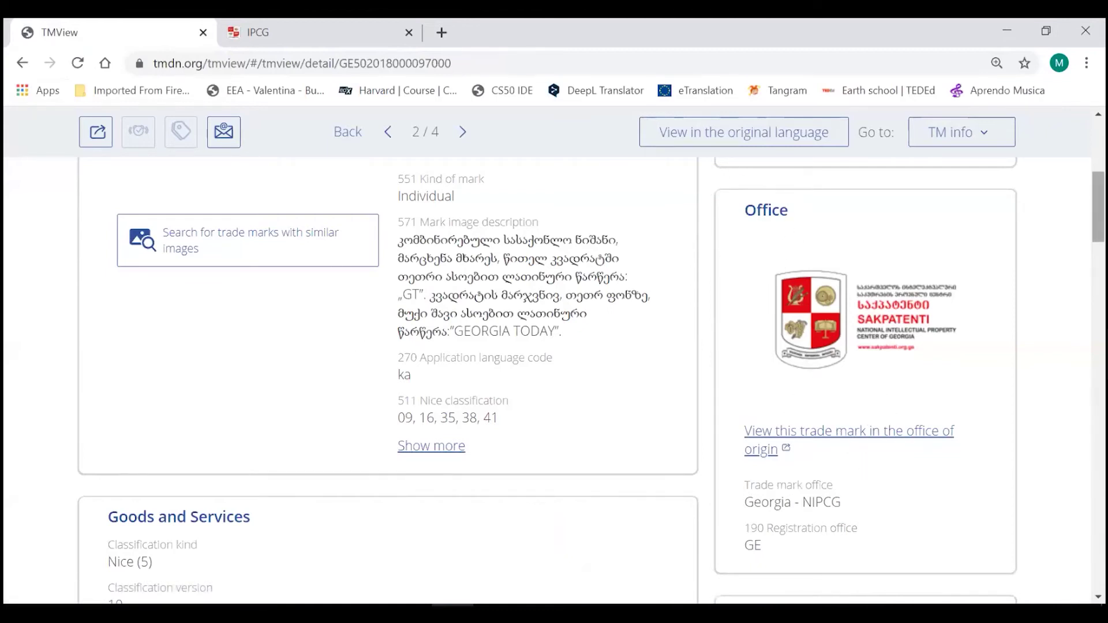
{"action": "scroll", "coordinate": [577, 376], "scroll_direction": "up", "scroll_amount": 6}
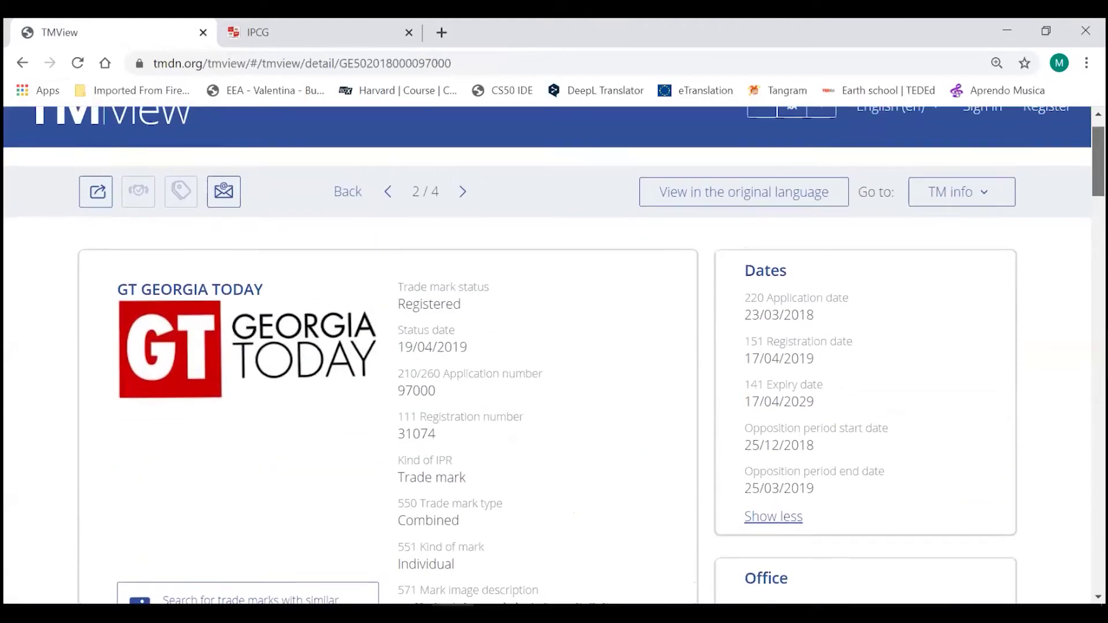
{"action": "scroll", "coordinate": [519, 403], "scroll_direction": "up", "scroll_amount": 1}
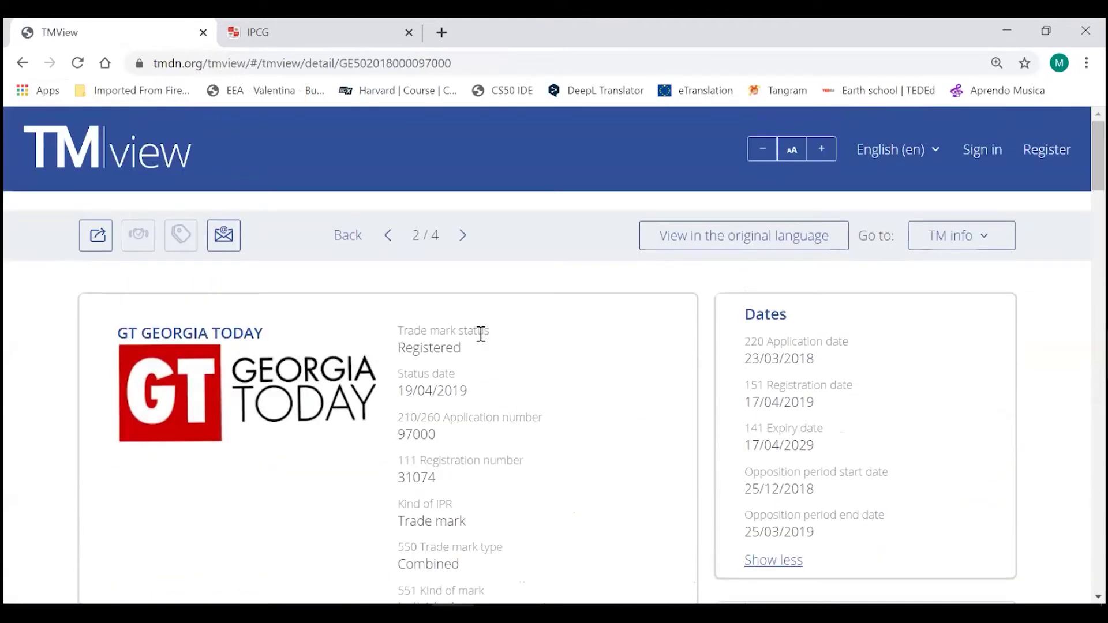
Step: Go back from the GT GEORGIA TODAY record to the search results shown in list view
{"action": "left_click", "coordinate": [347, 237]}
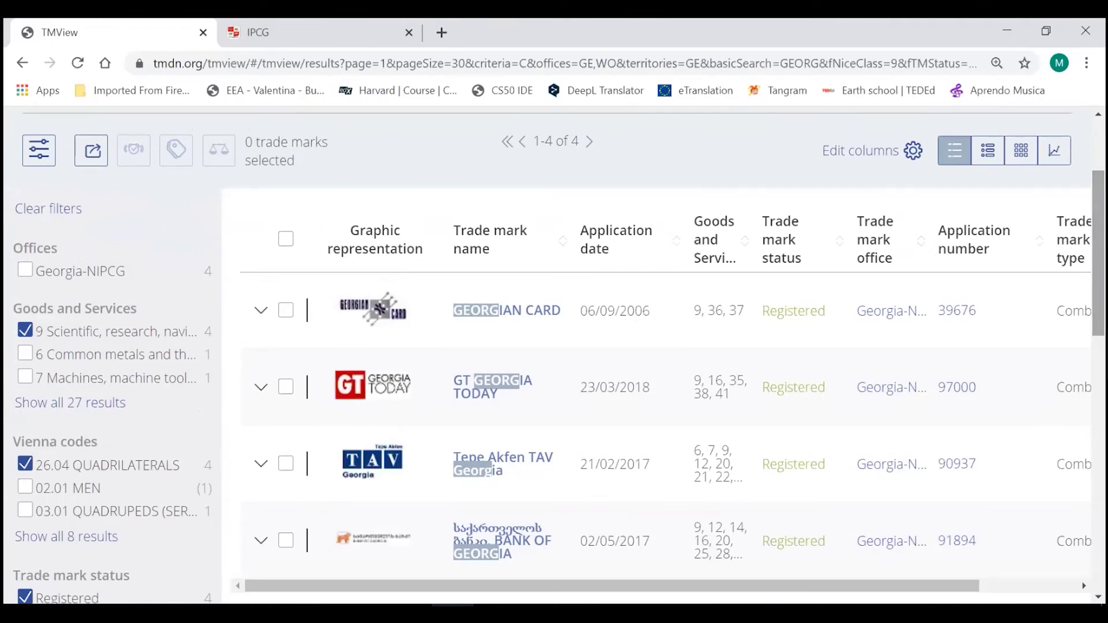
{"action": "left_click", "coordinate": [953, 162]}
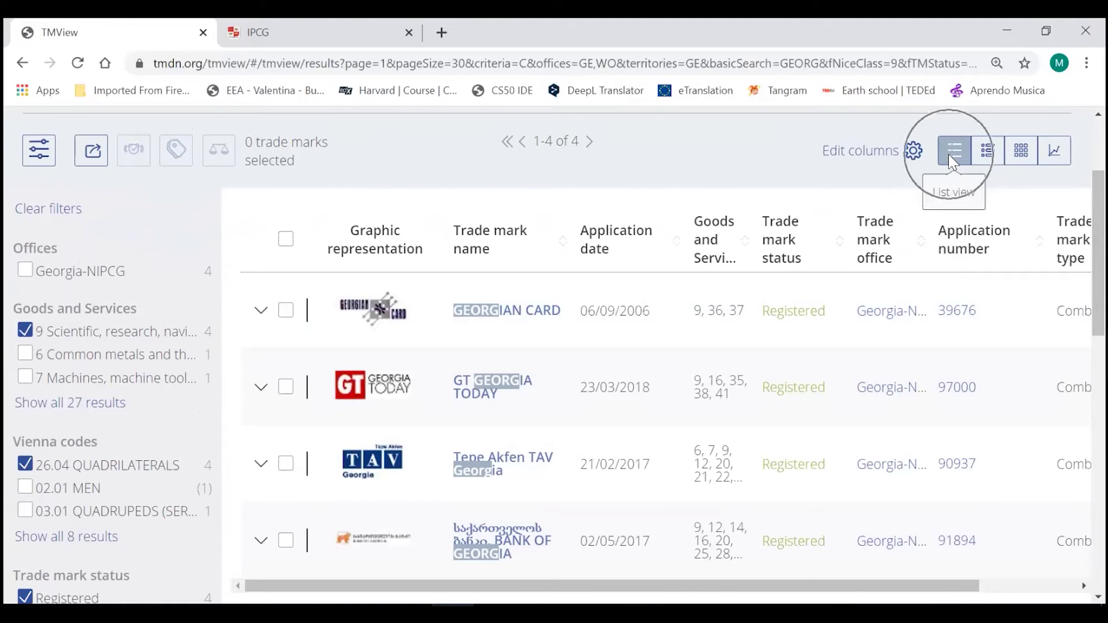
{"action": "left_click", "coordinate": [953, 162]}
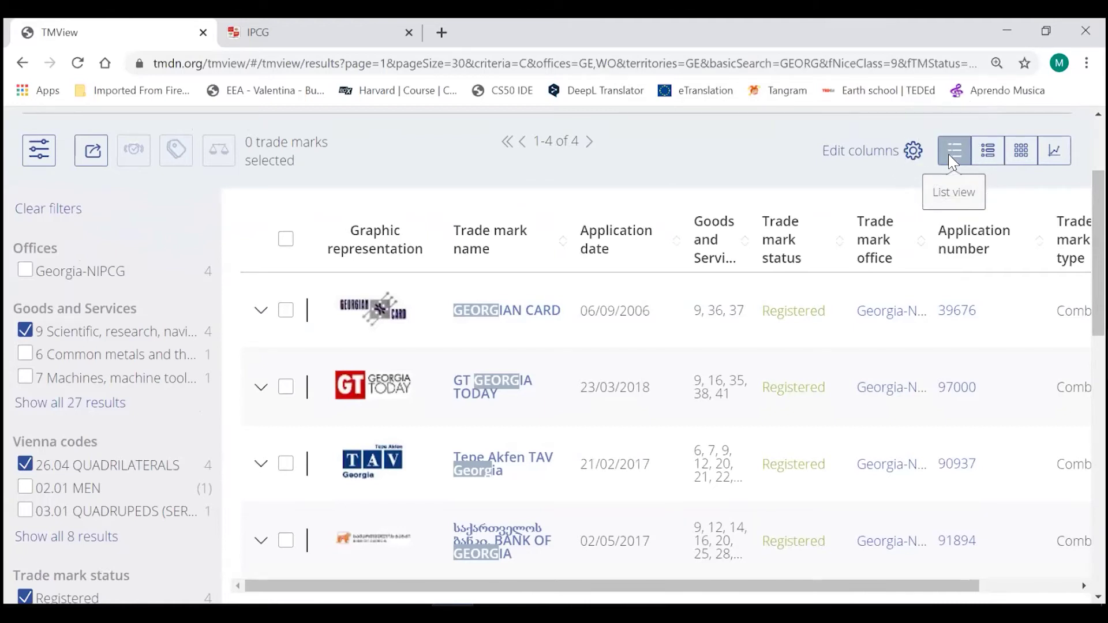
{"action": "left_click", "coordinate": [681, 321]}
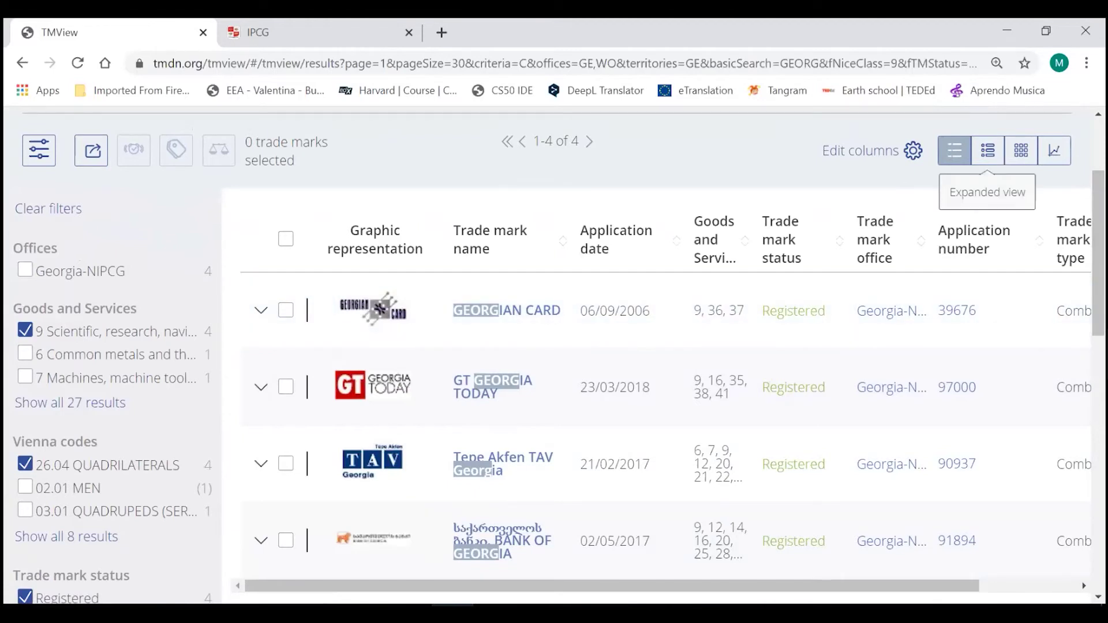
Step: Expand the GEORGIAN CARD result to review its goods and services, status and applicant, and collapse it again
{"action": "left_click", "coordinate": [261, 315]}
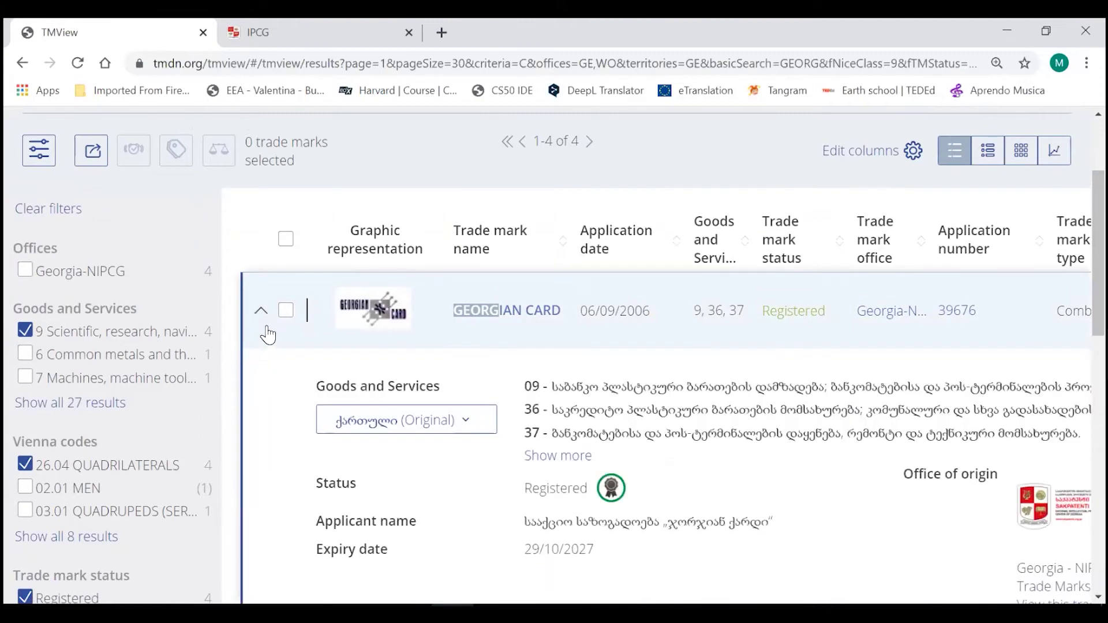
{"action": "left_click", "coordinate": [265, 318]}
{"action": "left_click", "coordinate": [265, 319]}
{"action": "scroll", "coordinate": [388, 462], "scroll_direction": "down", "scroll_amount": 3}
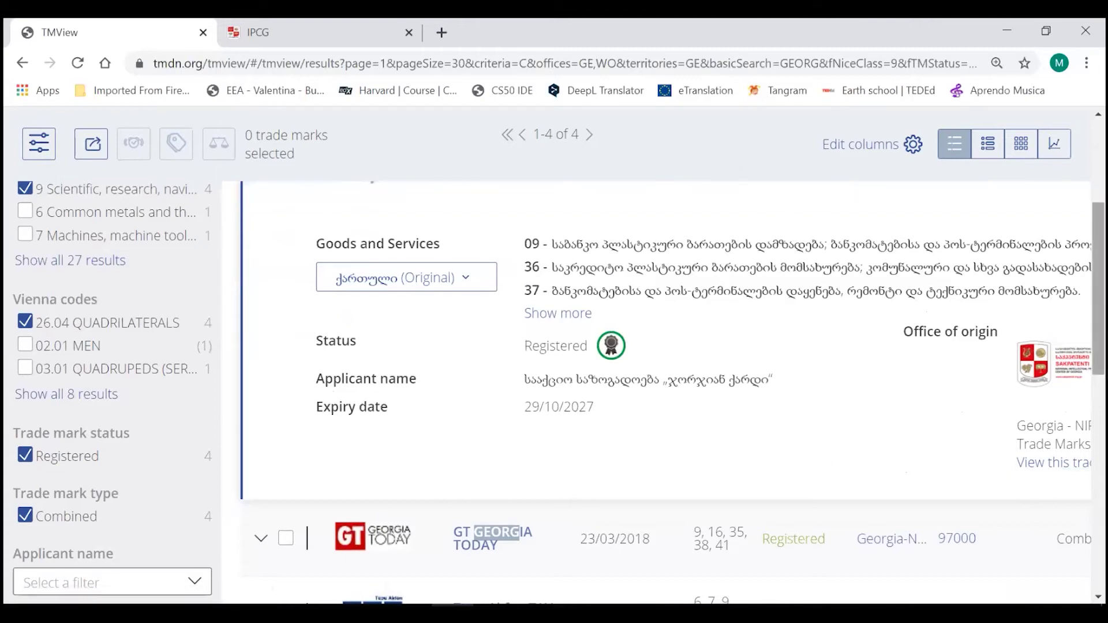
{"action": "scroll", "coordinate": [543, 401], "scroll_direction": "up", "scroll_amount": 3}
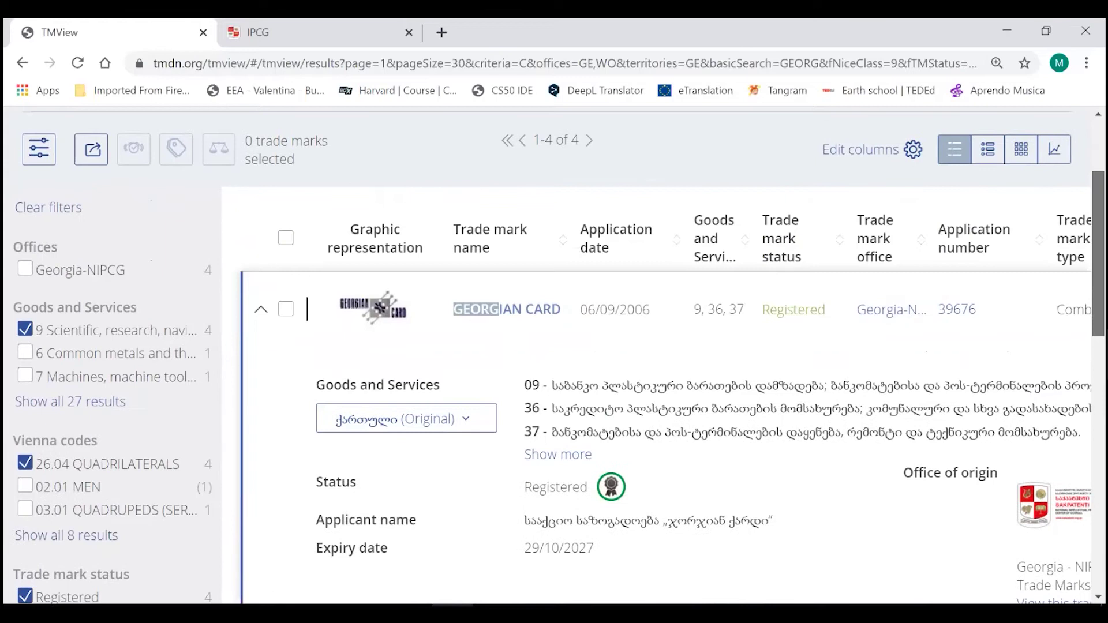
{"action": "left_click", "coordinate": [263, 321]}
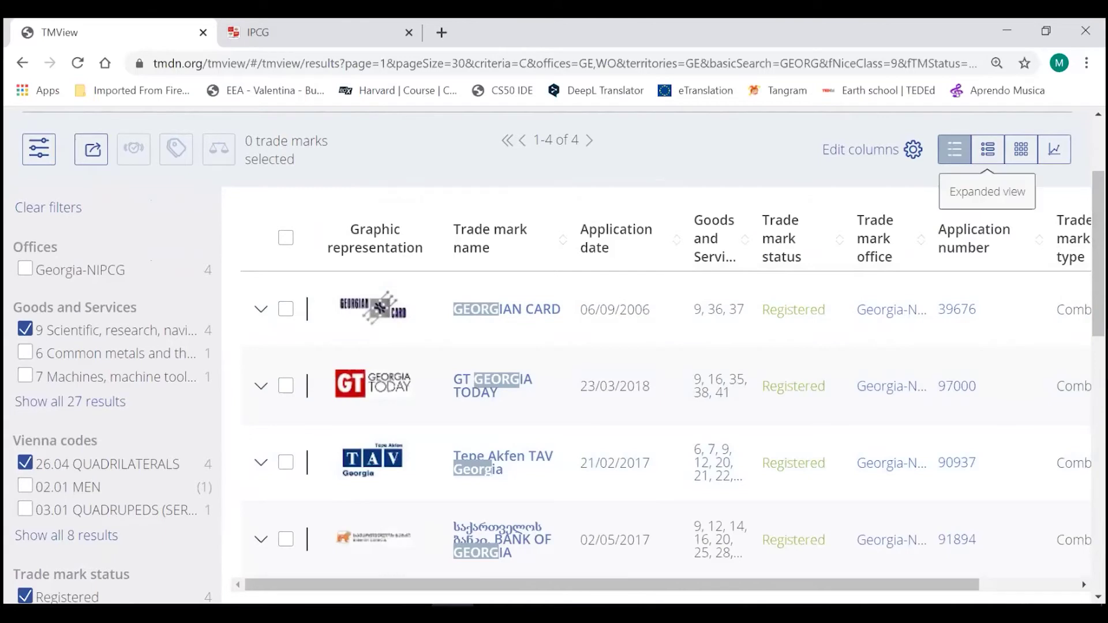
Step: Show the results in expanded view and translate the goods and services of GT GEORGIA TODAY into English
{"action": "left_click", "coordinate": [987, 148]}
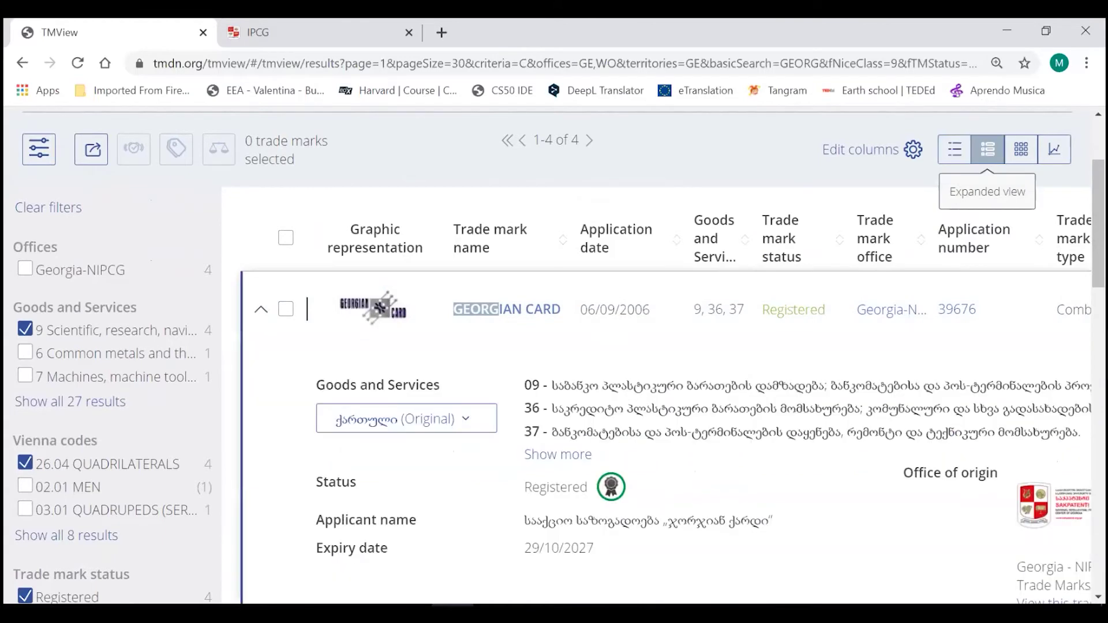
{"action": "scroll", "coordinate": [663, 380], "scroll_direction": "down", "scroll_amount": 5}
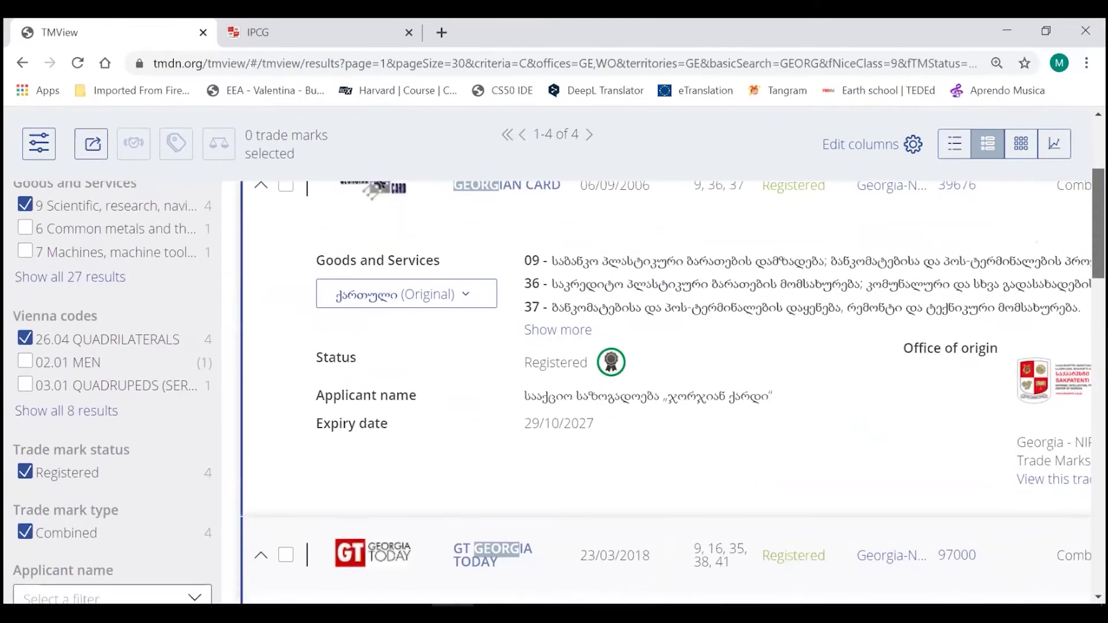
{"action": "scroll", "coordinate": [663, 392], "scroll_direction": "down", "scroll_amount": 13}
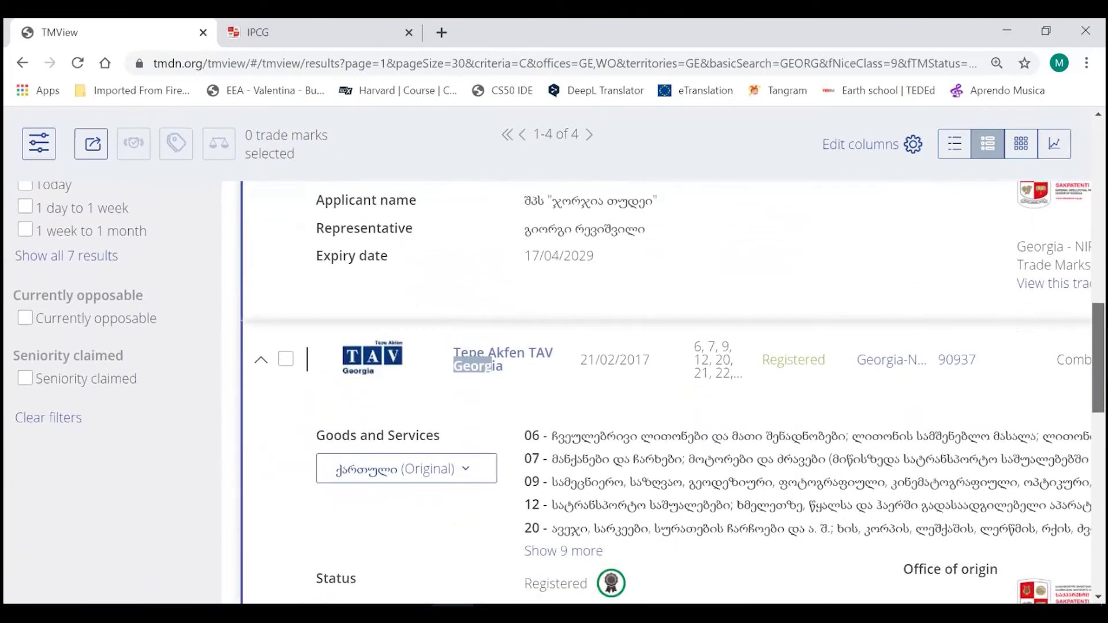
{"action": "scroll", "coordinate": [462, 346], "scroll_direction": "up", "scroll_amount": 11}
{"action": "left_click", "coordinate": [458, 322]}
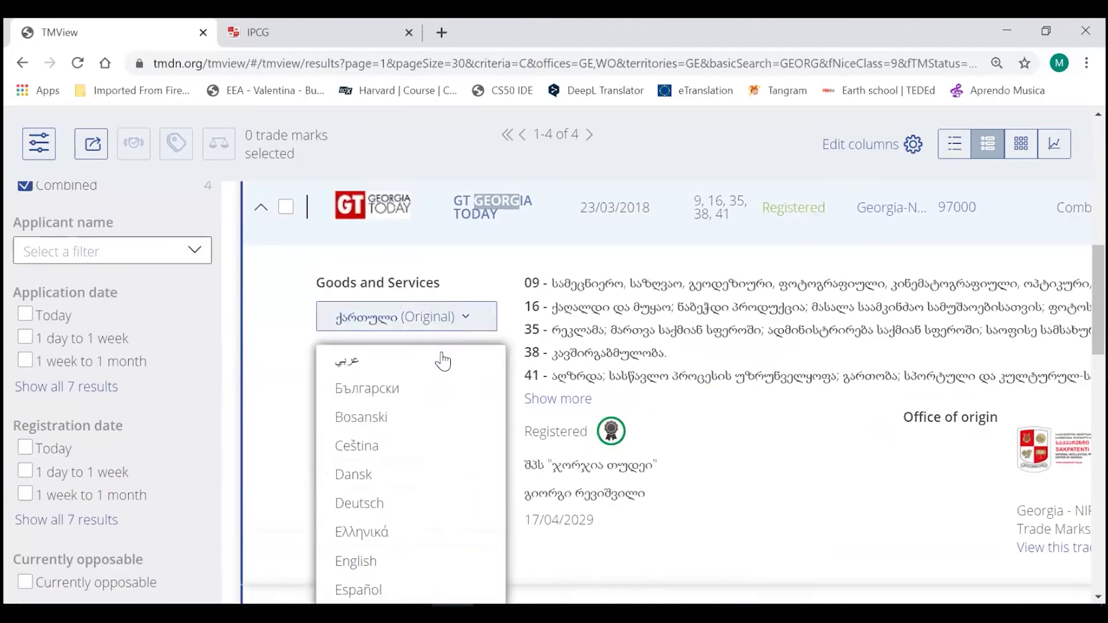
{"action": "left_click", "coordinate": [415, 572]}
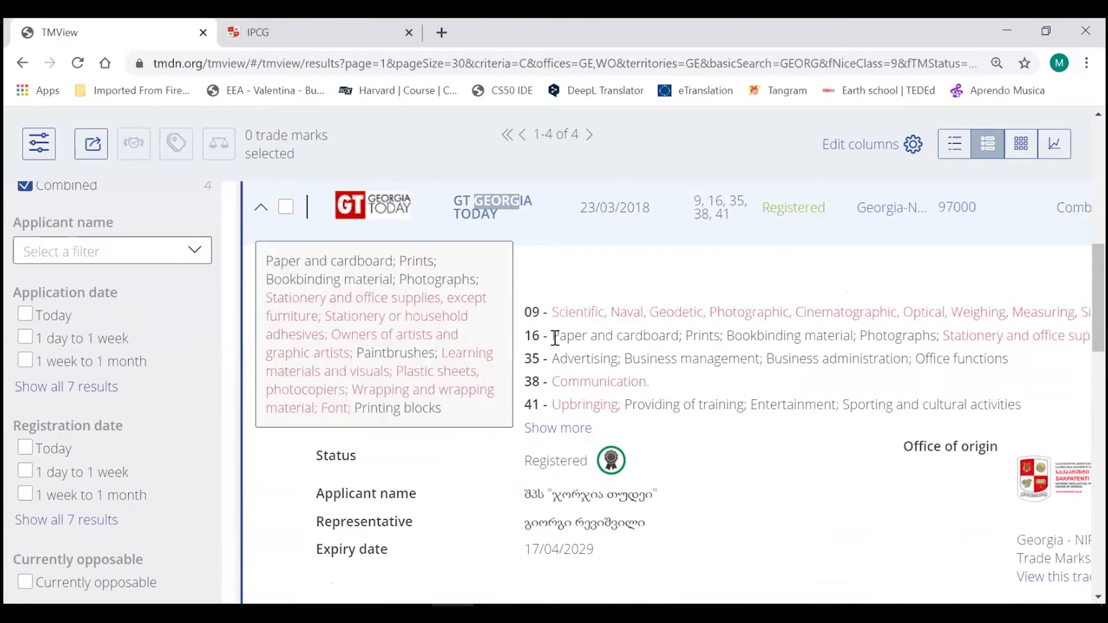
Step: Show the results in gallery view, preview the details of the individual trade marks, and return to list view
{"action": "scroll", "coordinate": [796, 284], "scroll_direction": "up", "scroll_amount": 10}
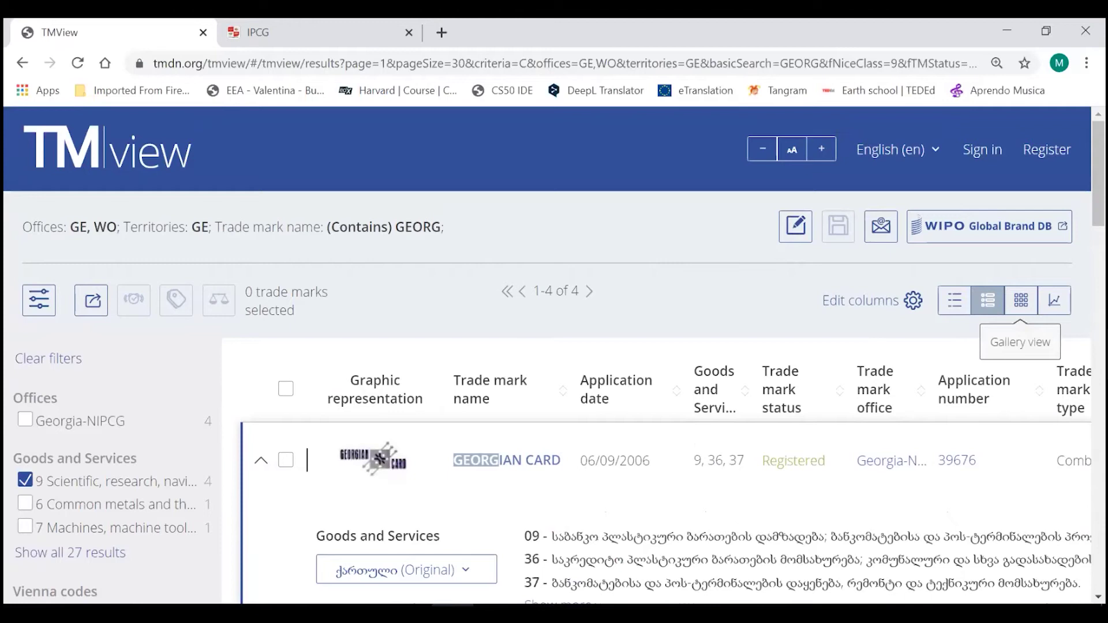
{"action": "left_click", "coordinate": [1021, 300]}
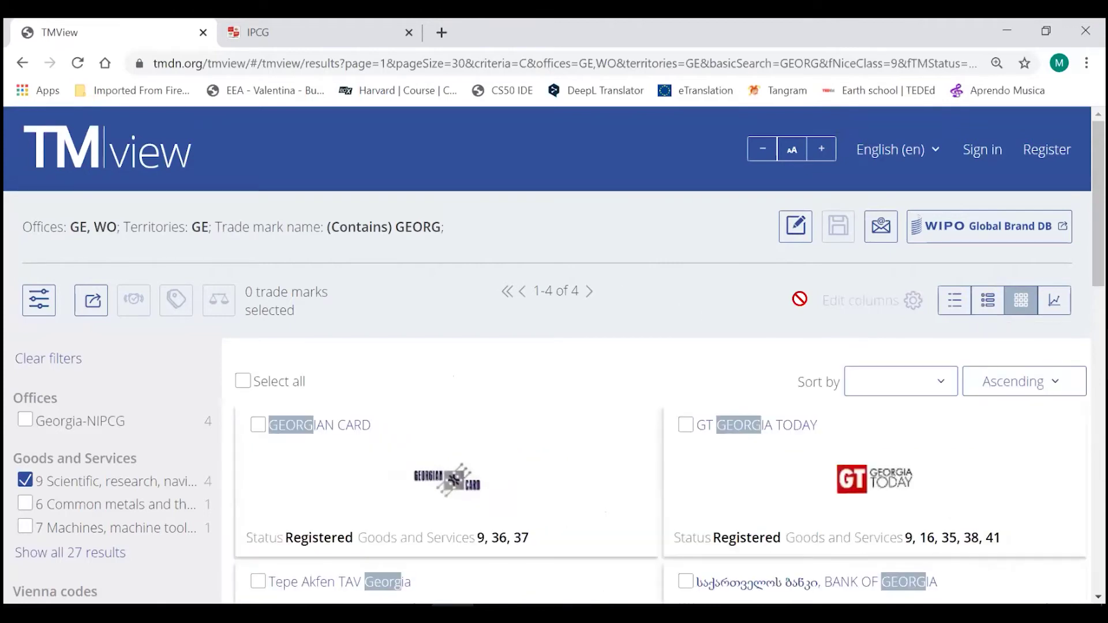
{"action": "scroll", "coordinate": [662, 356], "scroll_direction": "down", "scroll_amount": 5}
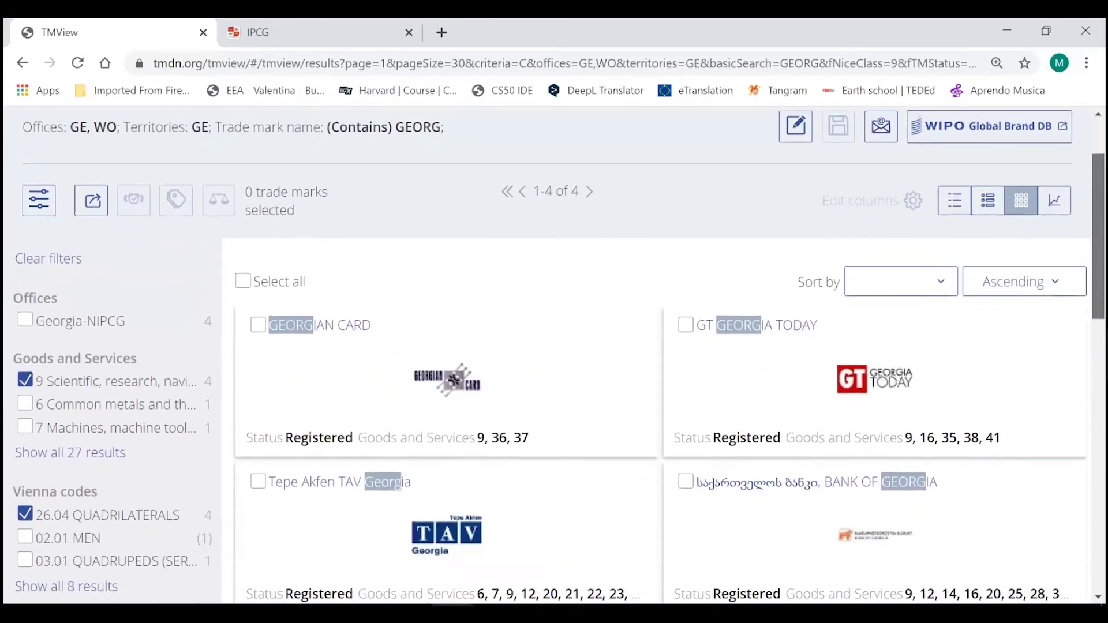
{"action": "scroll", "coordinate": [662, 355], "scroll_direction": "up", "scroll_amount": 2}
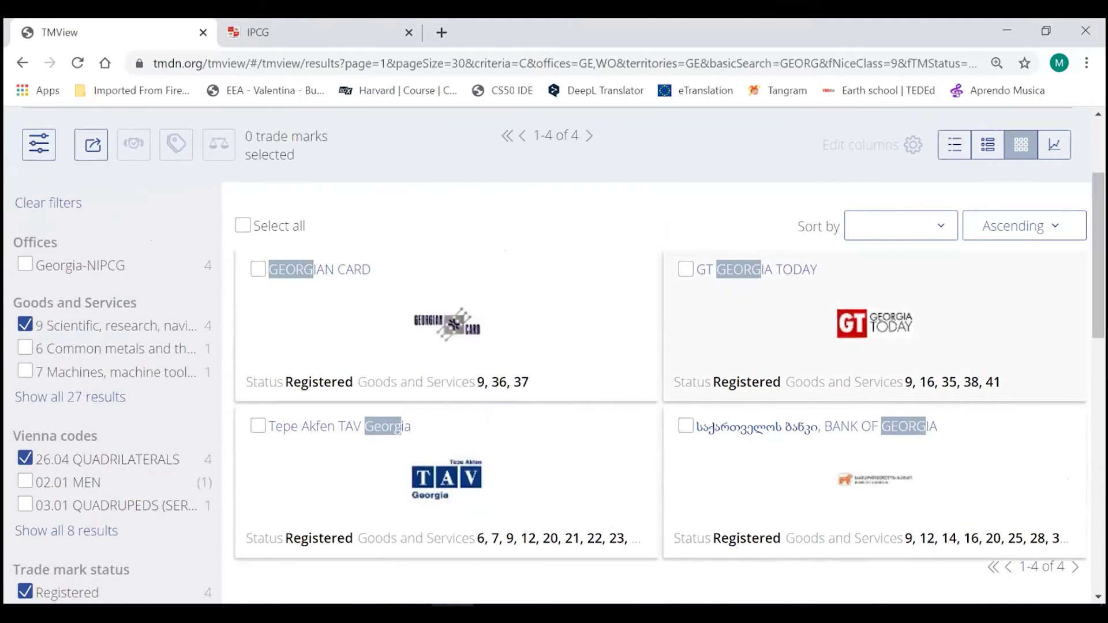
{"action": "mouse_move", "coordinate": [875, 323]}
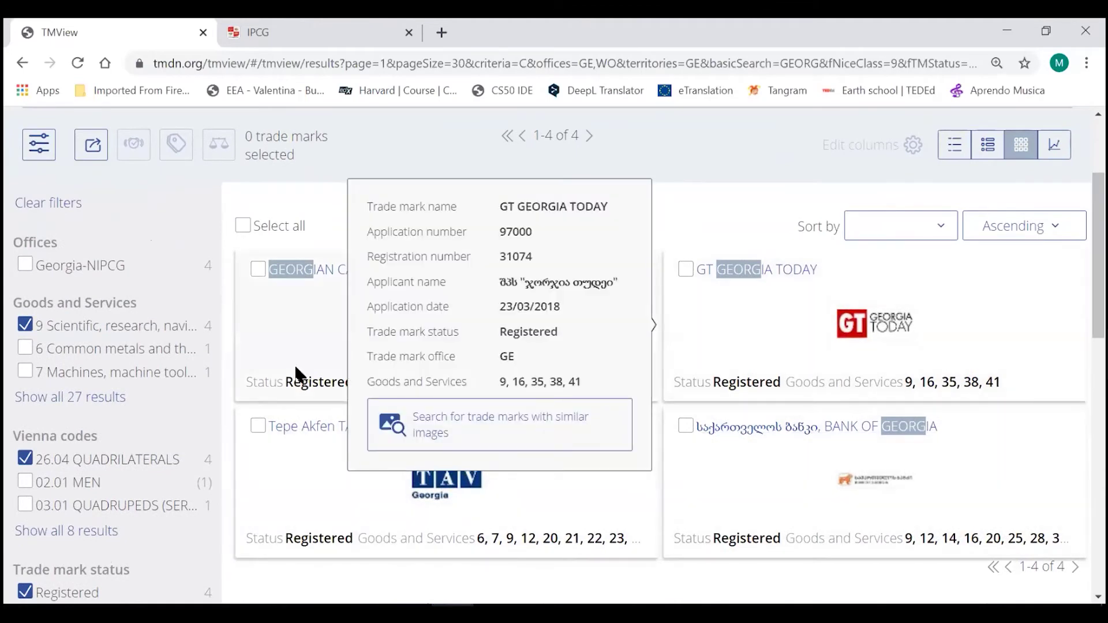
{"action": "mouse_move", "coordinate": [296, 350]}
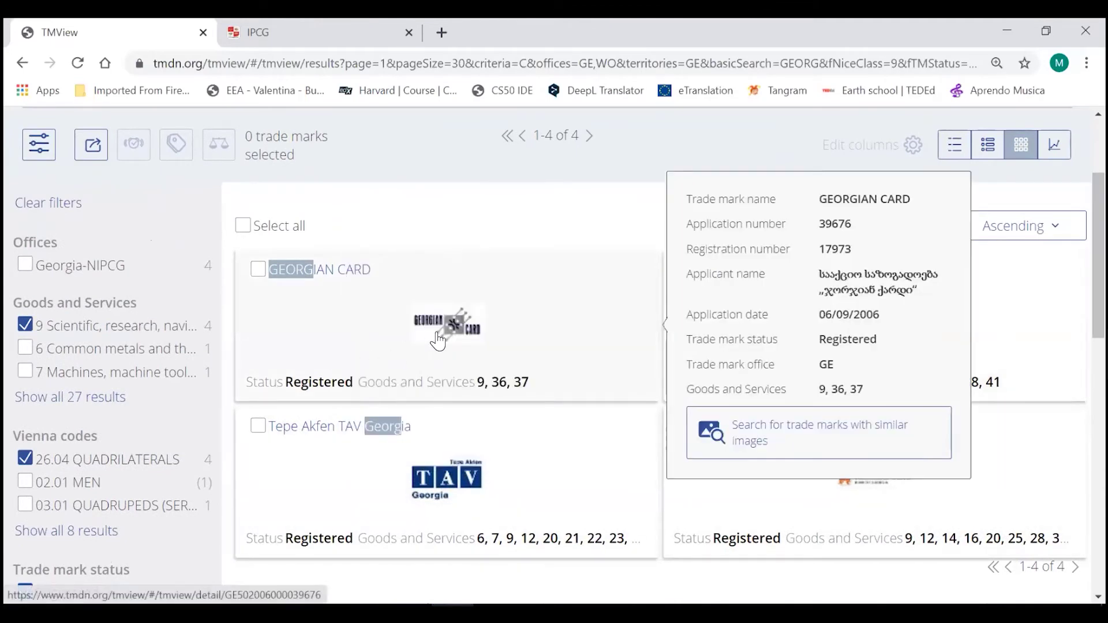
{"action": "mouse_move", "coordinate": [465, 502]}
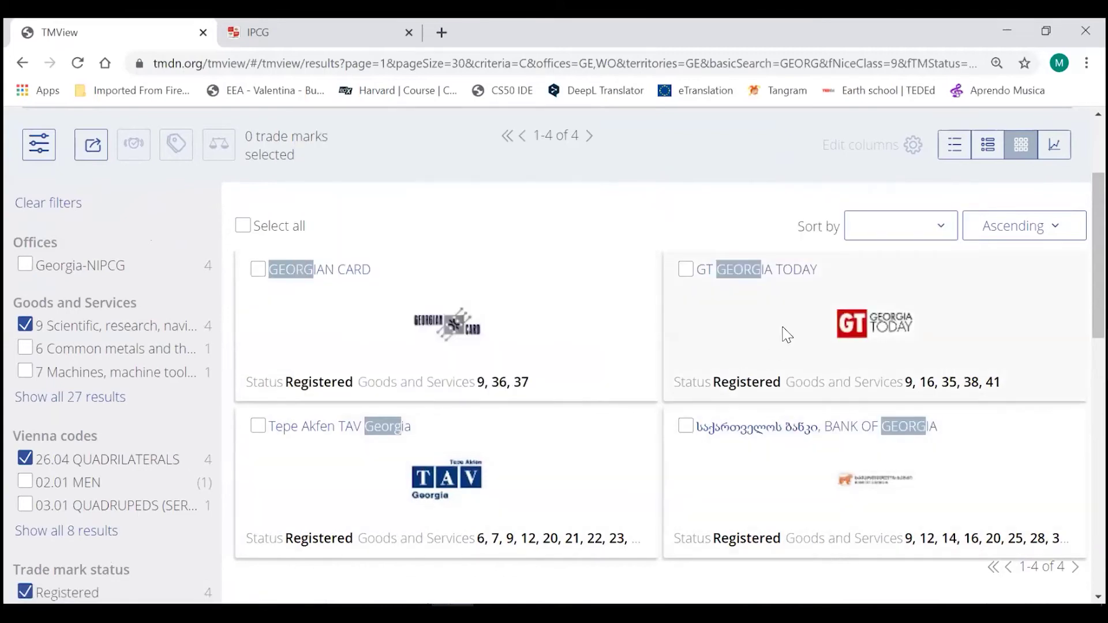
{"action": "mouse_move", "coordinate": [850, 495]}
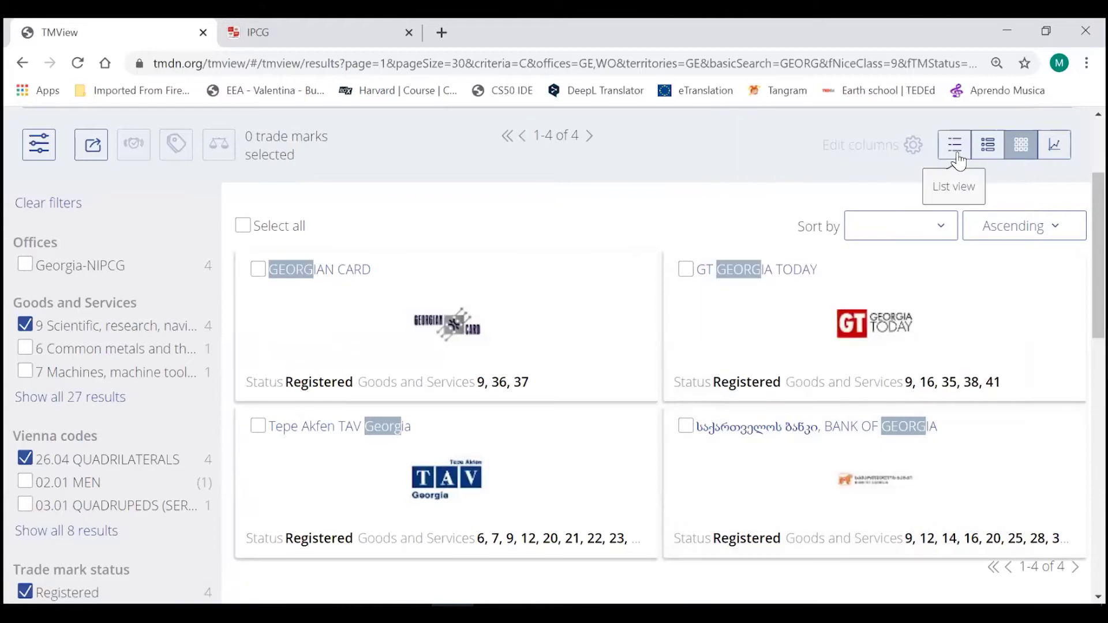
{"action": "left_click", "coordinate": [956, 150]}
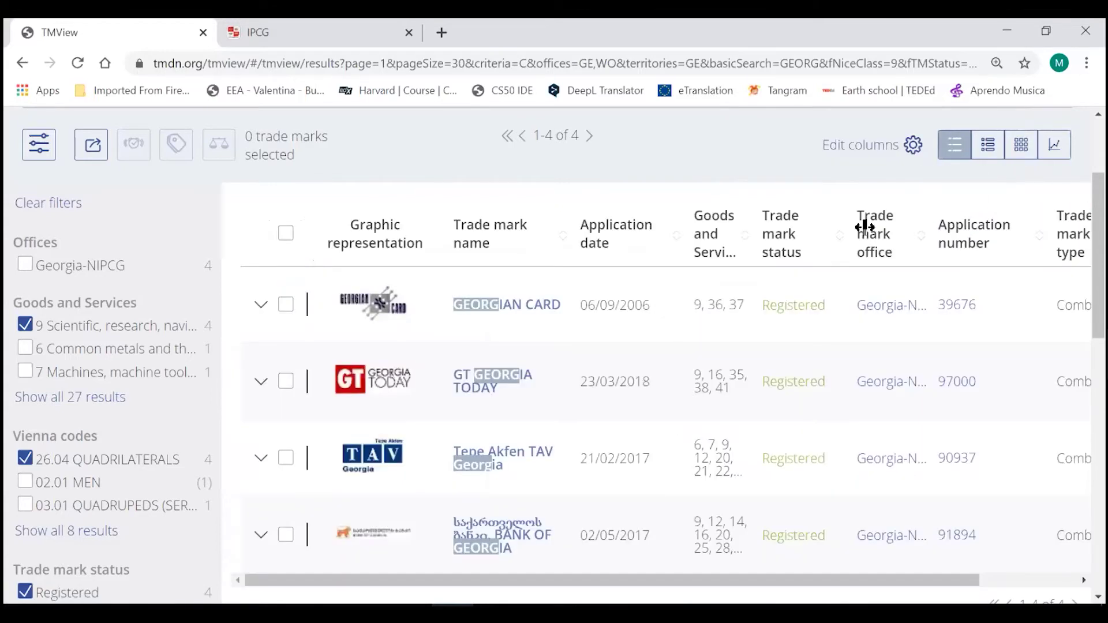
Step: Select all four trade marks in the results list and open their comparison
{"action": "scroll", "coordinate": [754, 282], "scroll_direction": "up", "scroll_amount": 2}
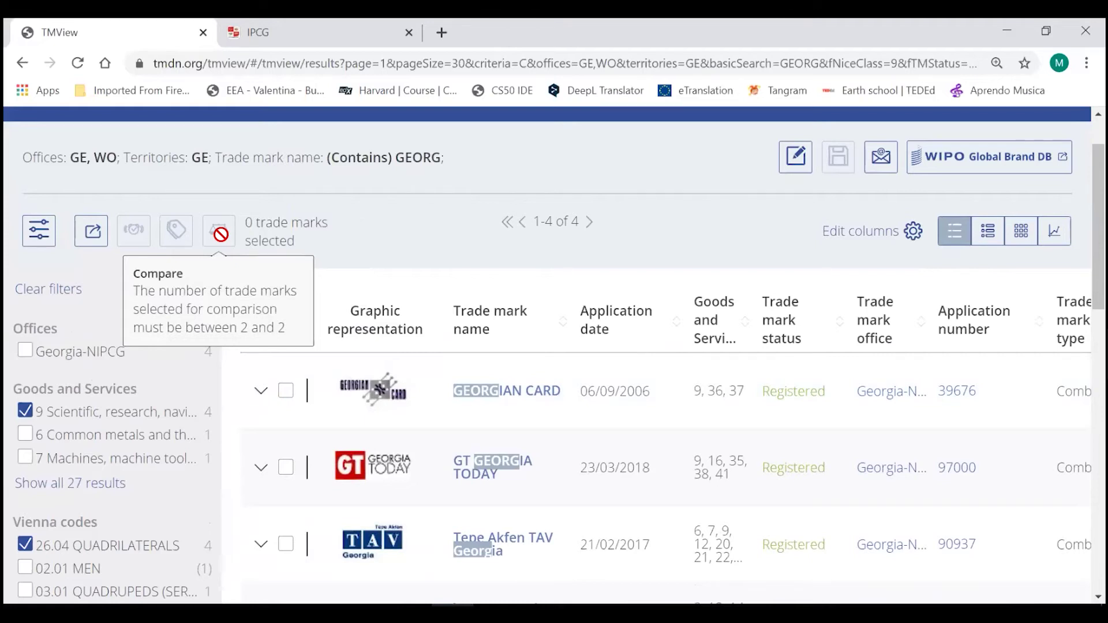
{"action": "left_click", "coordinate": [286, 318]}
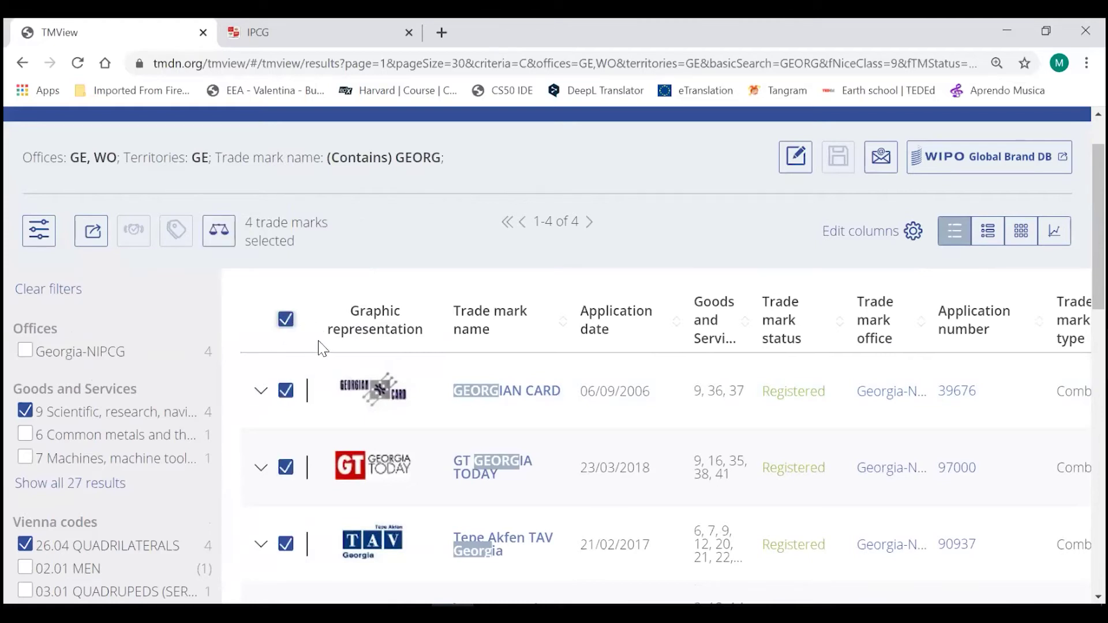
{"action": "scroll", "coordinate": [291, 246], "scroll_direction": "down", "scroll_amount": 1}
{"action": "left_click", "coordinate": [285, 233]}
{"action": "left_click", "coordinate": [286, 304]}
{"action": "left_click", "coordinate": [286, 380]}
{"action": "left_click", "coordinate": [285, 458]}
{"action": "left_click", "coordinate": [285, 535]}
{"action": "scroll", "coordinate": [240, 210], "scroll_direction": "up", "scroll_amount": 1}
{"action": "left_click", "coordinate": [221, 231]}
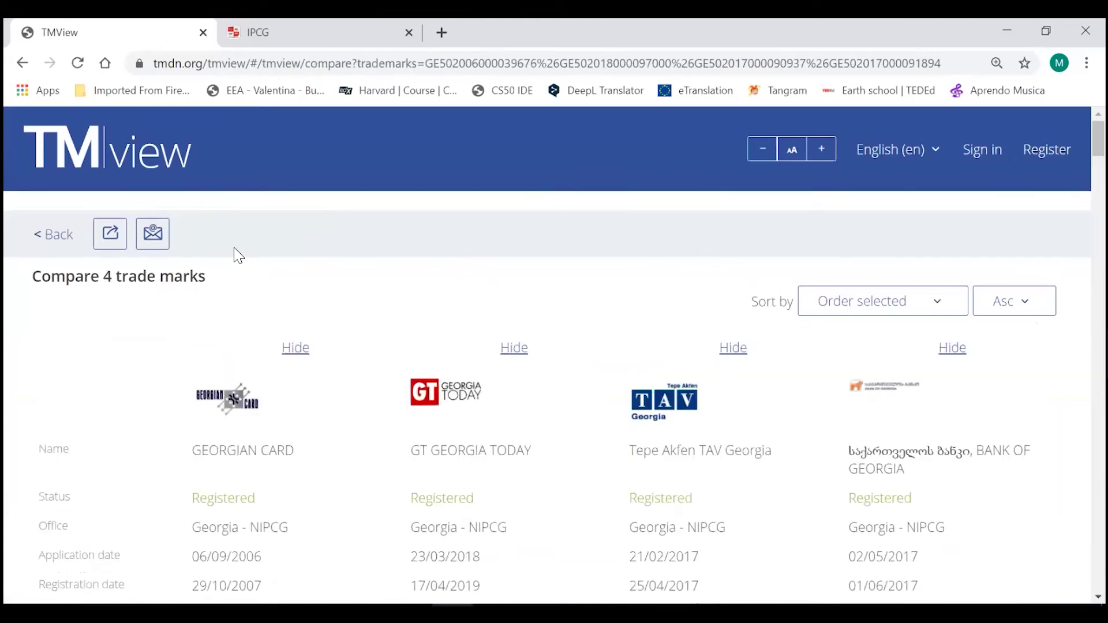
Step: Translate the goods and services terms of the compared trade marks into English, and go back to the results list
{"action": "scroll", "coordinate": [643, 267], "scroll_direction": "down", "scroll_amount": 1}
{"action": "scroll", "coordinate": [554, 358], "scroll_direction": "down", "scroll_amount": 3}
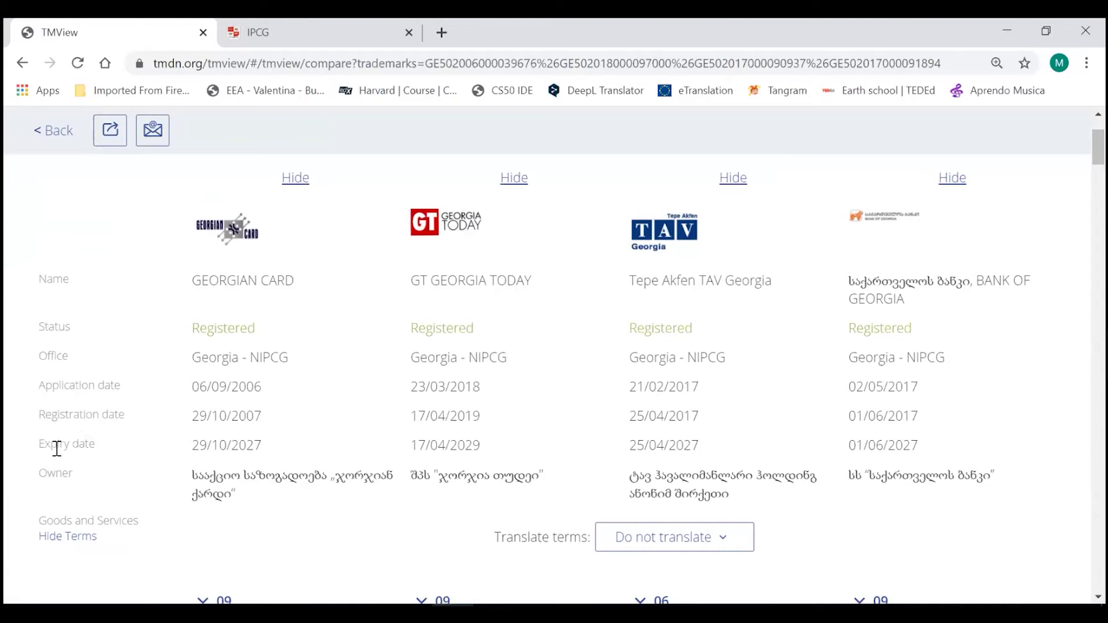
{"action": "scroll", "coordinate": [609, 419], "scroll_direction": "down", "scroll_amount": 1}
{"action": "scroll", "coordinate": [561, 438], "scroll_direction": "down", "scroll_amount": 4}
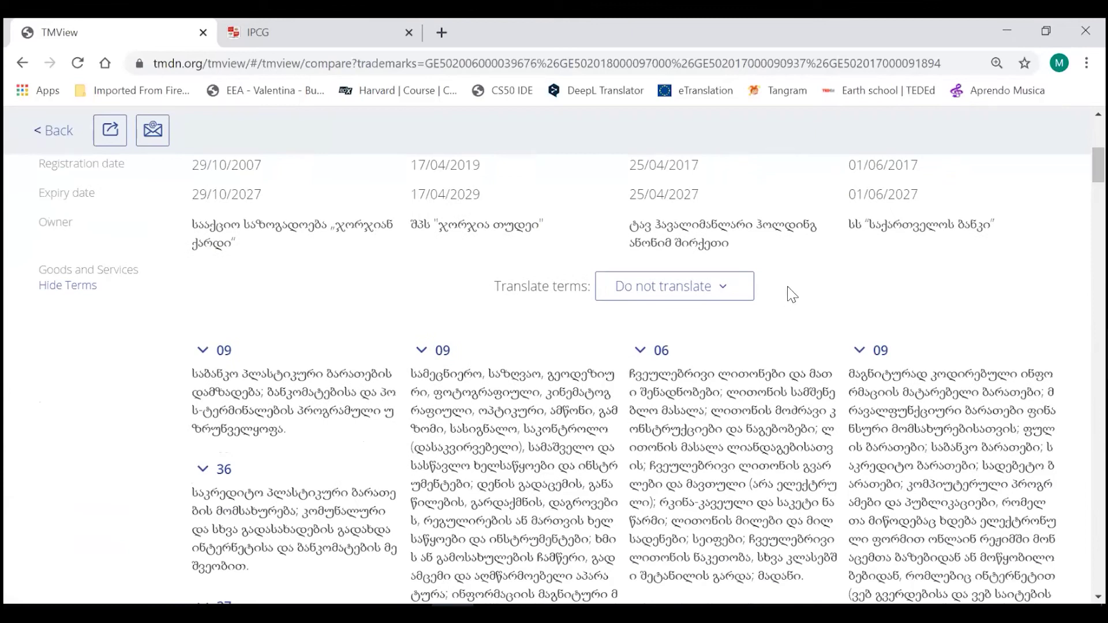
{"action": "left_click", "coordinate": [732, 289]}
{"action": "scroll", "coordinate": [709, 396], "scroll_direction": "down", "scroll_amount": 1}
{"action": "scroll", "coordinate": [710, 397], "scroll_direction": "down", "scroll_amount": 2}
{"action": "left_click", "coordinate": [700, 383]}
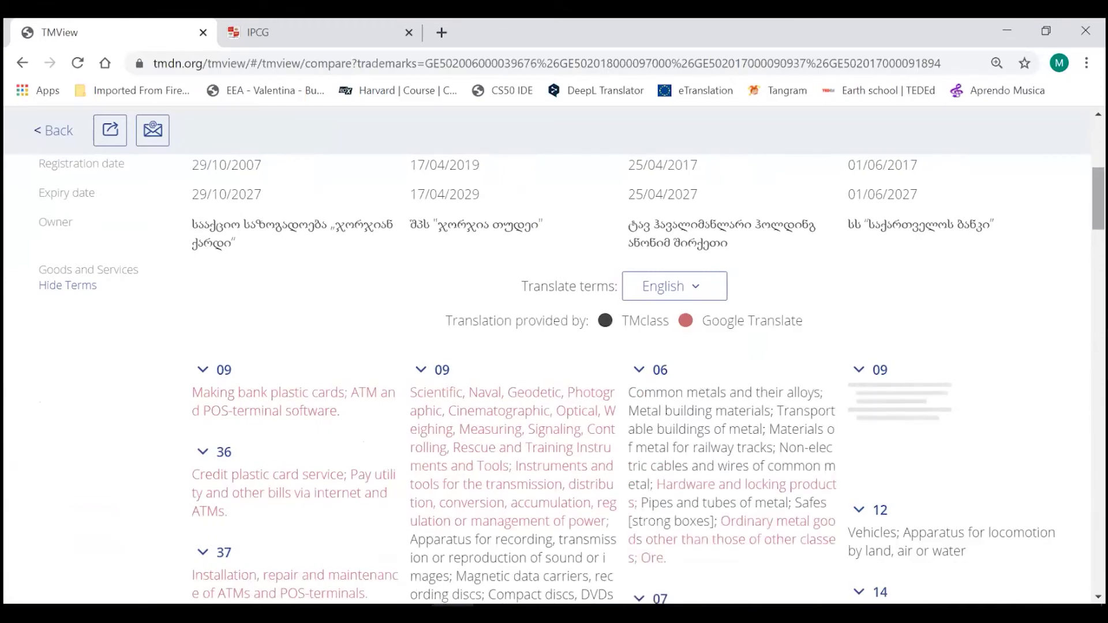
{"action": "key", "text": "alt+Left"}
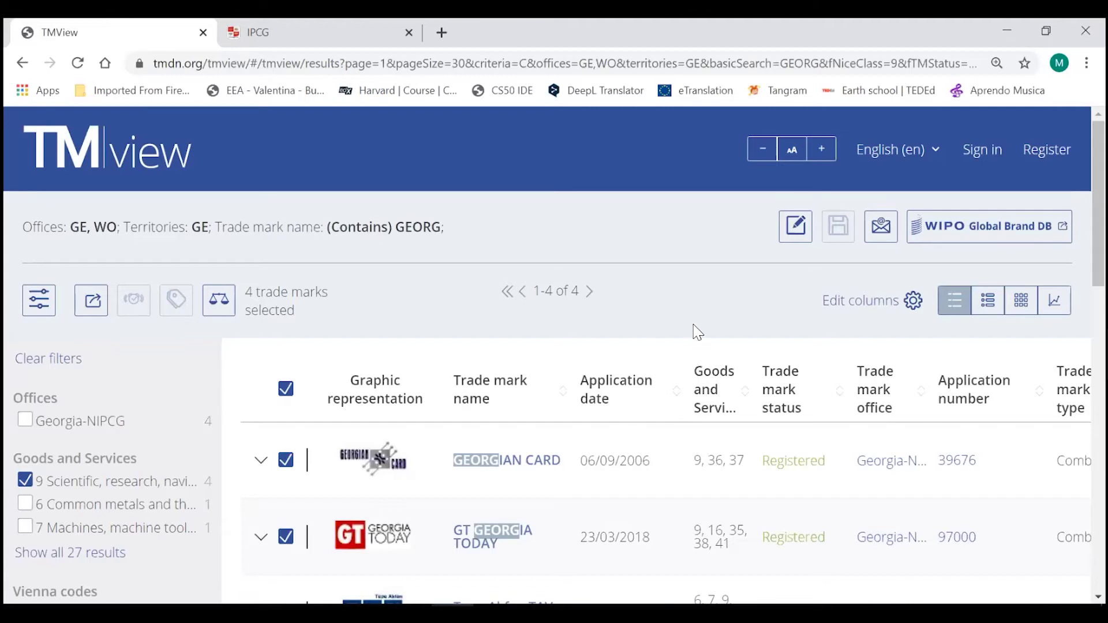
{"action": "scroll", "coordinate": [695, 324], "scroll_direction": "down", "scroll_amount": 1}
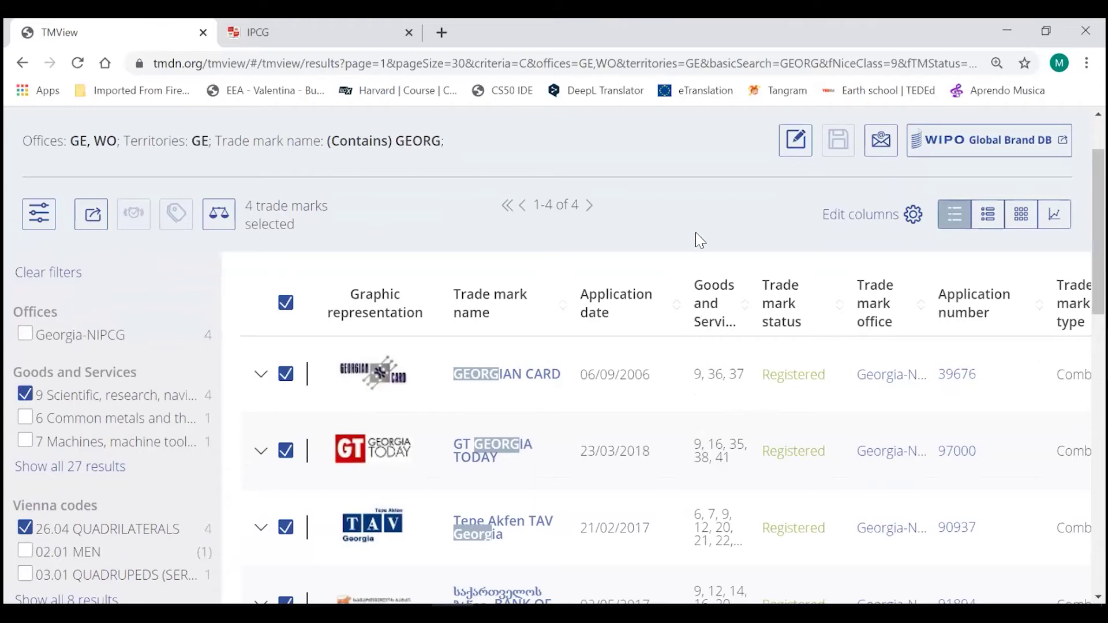
{"action": "scroll", "coordinate": [681, 268], "scroll_direction": "up", "scroll_amount": 2}
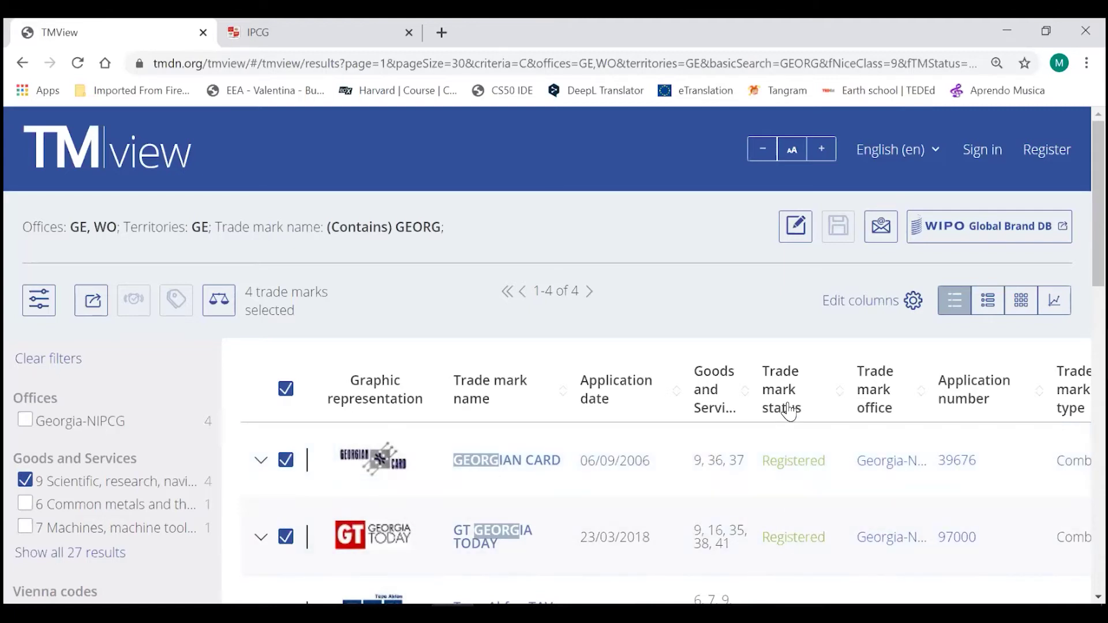
{"action": "scroll", "coordinate": [192, 406], "scroll_direction": "down", "scroll_amount": 5}
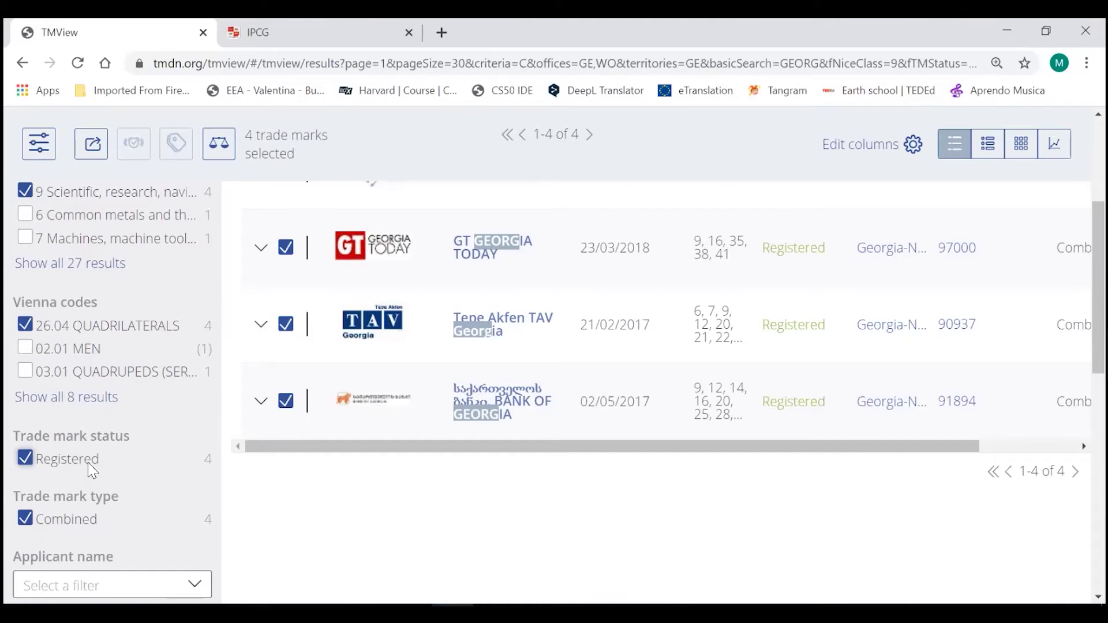
{"action": "scroll", "coordinate": [675, 346], "scroll_direction": "up", "scroll_amount": 3}
{"action": "scroll", "coordinate": [767, 236], "scroll_direction": "up", "scroll_amount": 1}
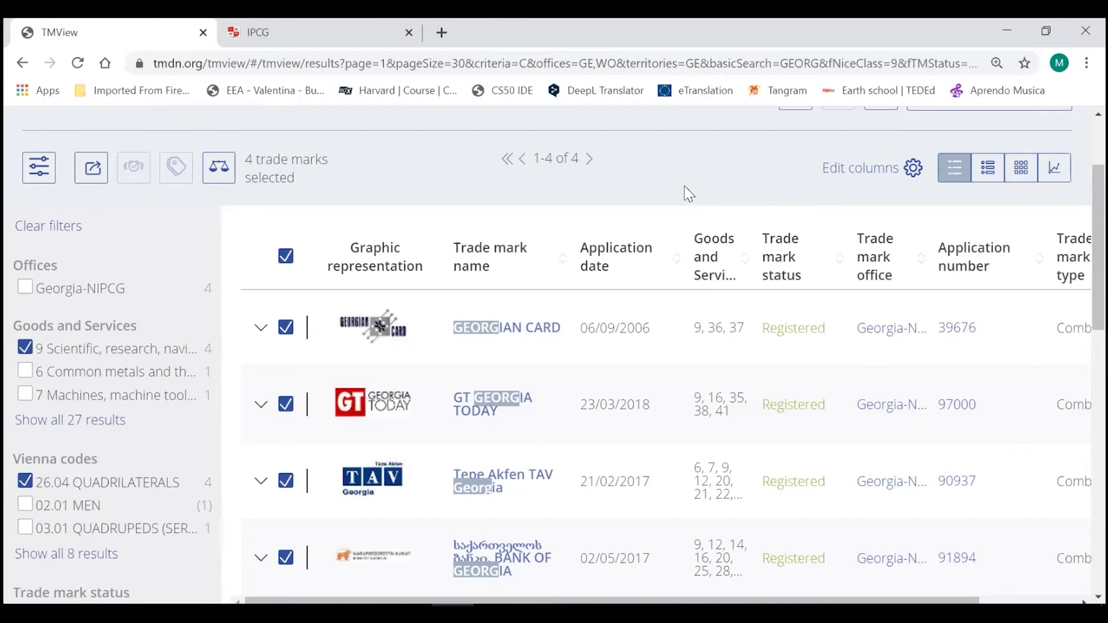
{"action": "scroll", "coordinate": [681, 205], "scroll_direction": "up", "scroll_amount": 2}
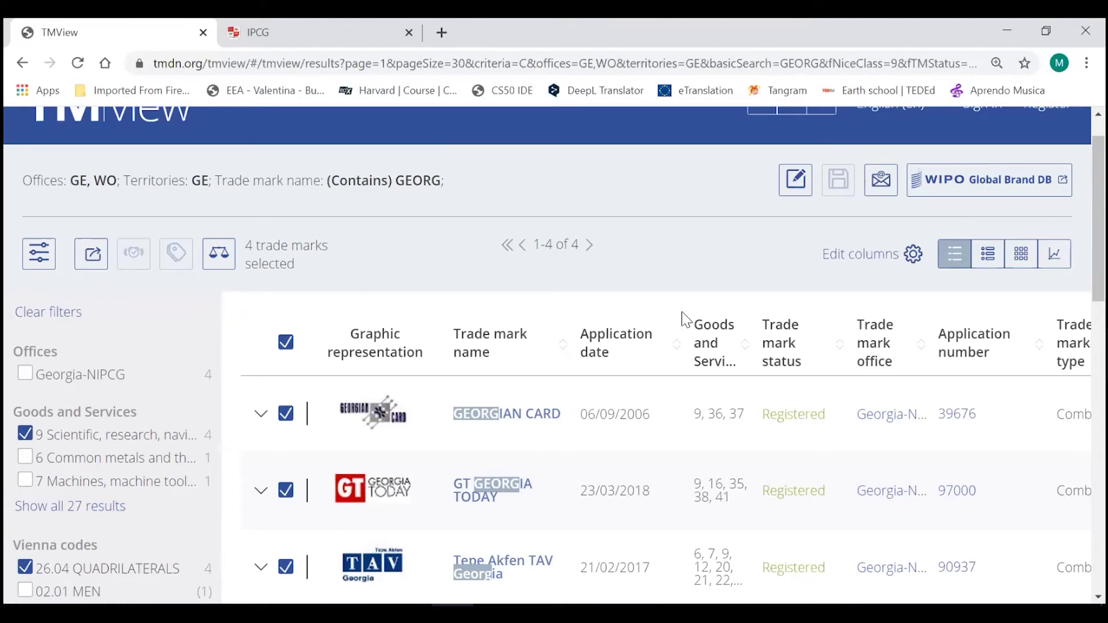
{"action": "scroll", "coordinate": [686, 319], "scroll_direction": "up", "scroll_amount": 1}
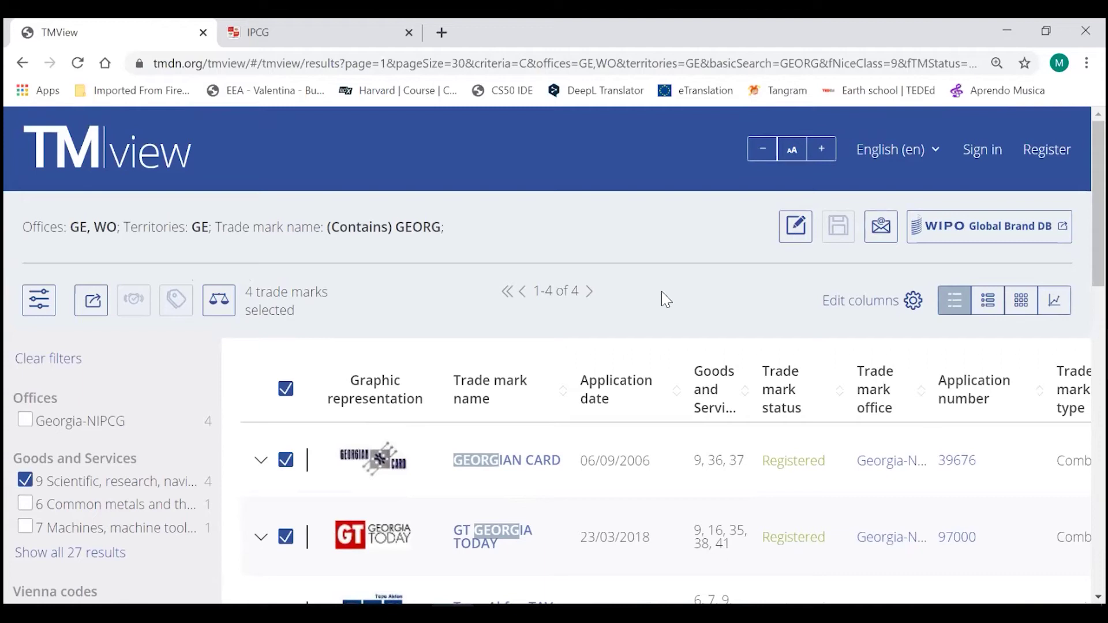
Step: Return to the TMview home page and sign in to the user account
{"action": "left_click", "coordinate": [108, 166]}
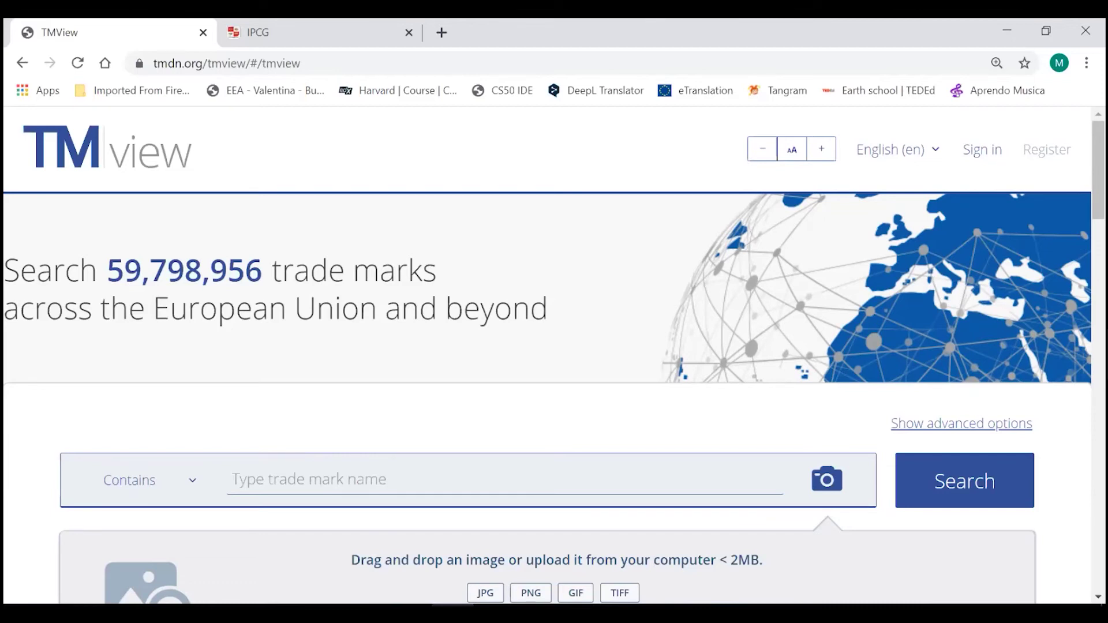
{"action": "left_click", "coordinate": [980, 151]}
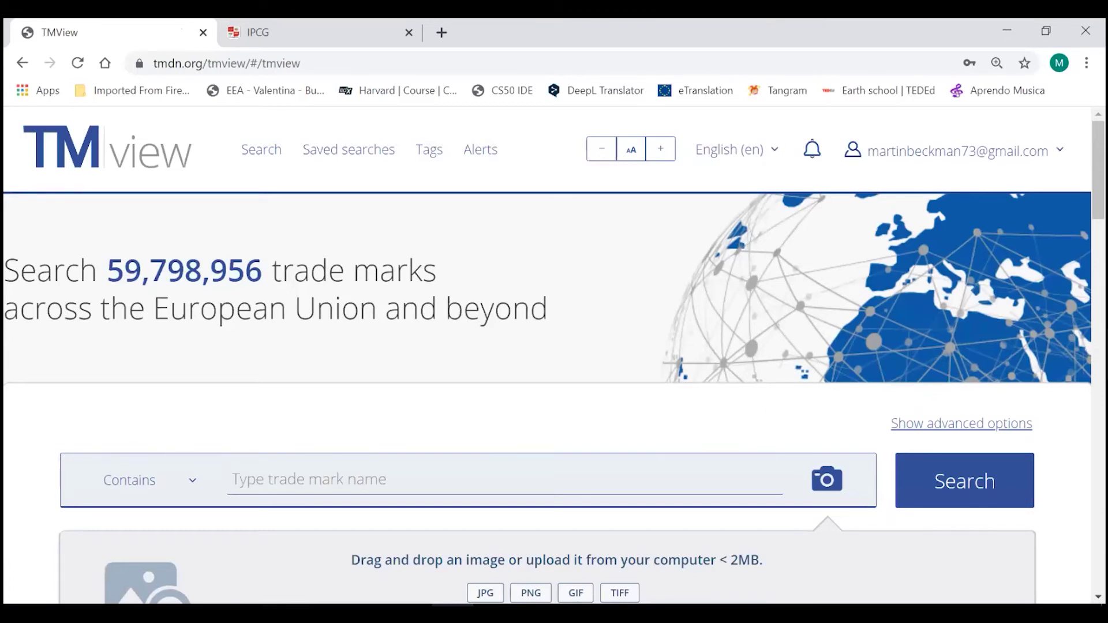
Step: Enter GEORG as the trade mark name with the Contains criterion and show the advanced search options
{"action": "scroll", "coordinate": [951, 312], "scroll_direction": "down", "scroll_amount": 2}
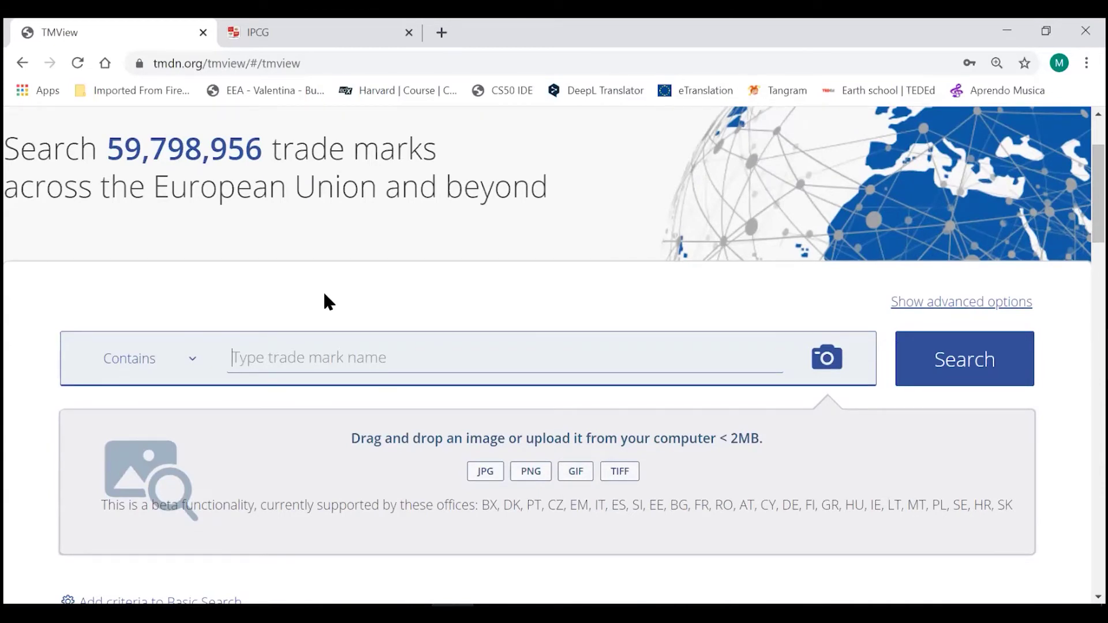
{"action": "type", "text": "GEORG"}
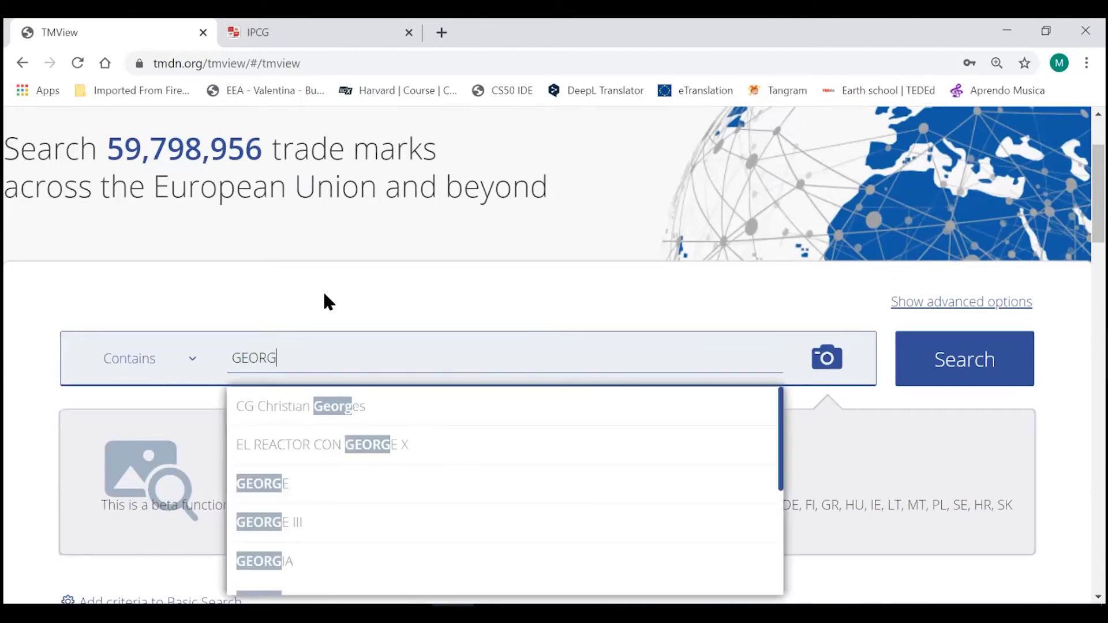
{"action": "key", "text": "Escape"}
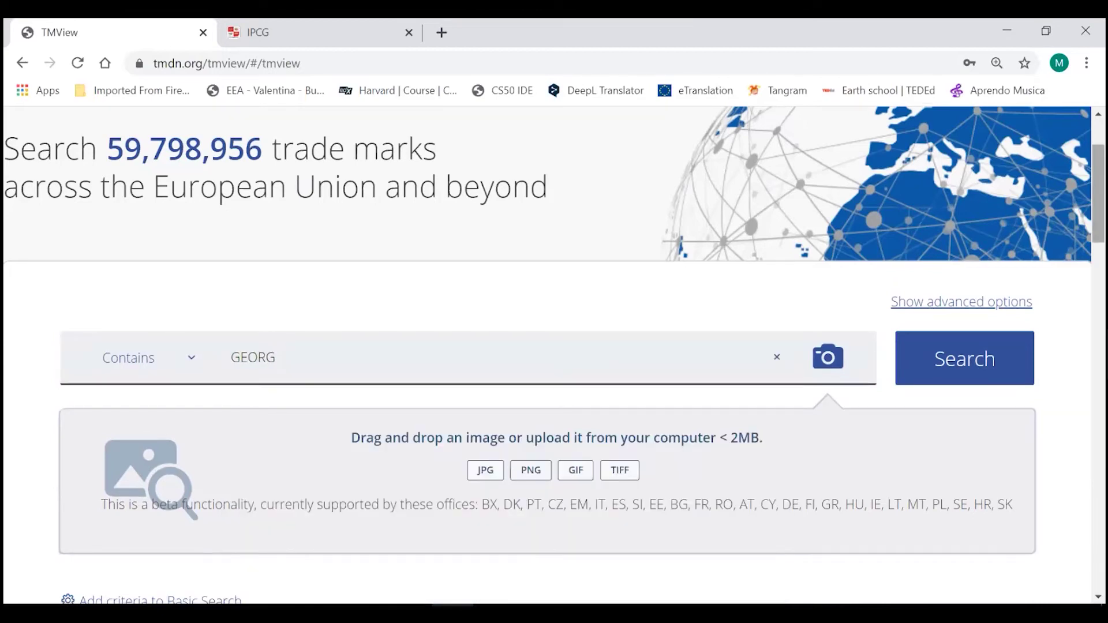
{"action": "scroll", "coordinate": [554, 354], "scroll_direction": "down", "scroll_amount": 2}
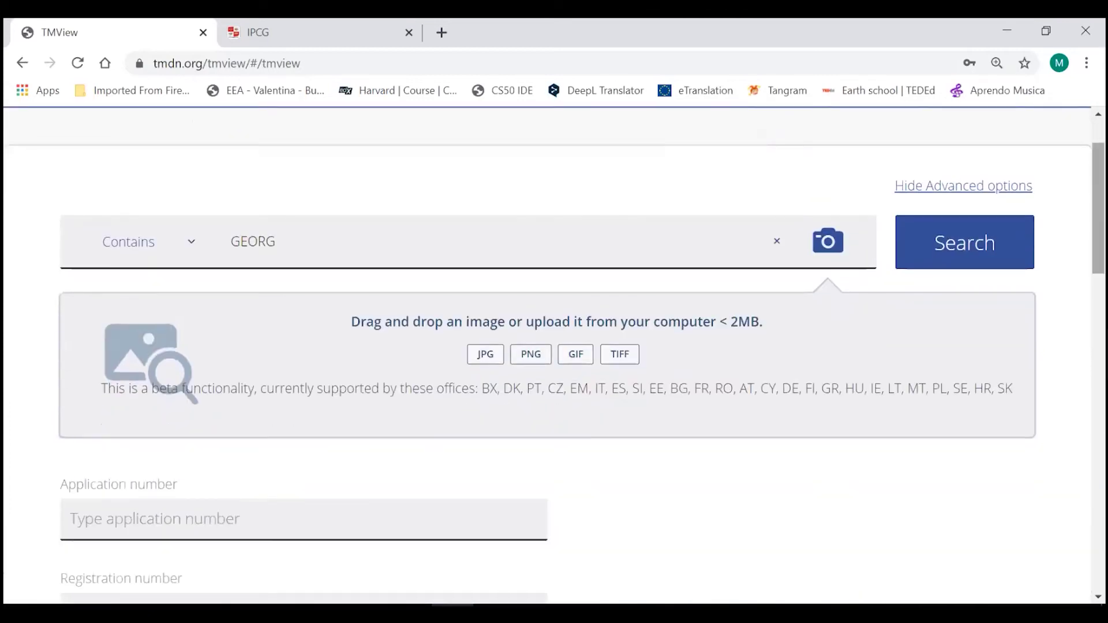
Step: Restrict the advanced search to the territory of Georgia (GE)
{"action": "scroll", "coordinate": [553, 346], "scroll_direction": "down", "scroll_amount": 3}
{"action": "scroll", "coordinate": [258, 366], "scroll_direction": "down", "scroll_amount": 5}
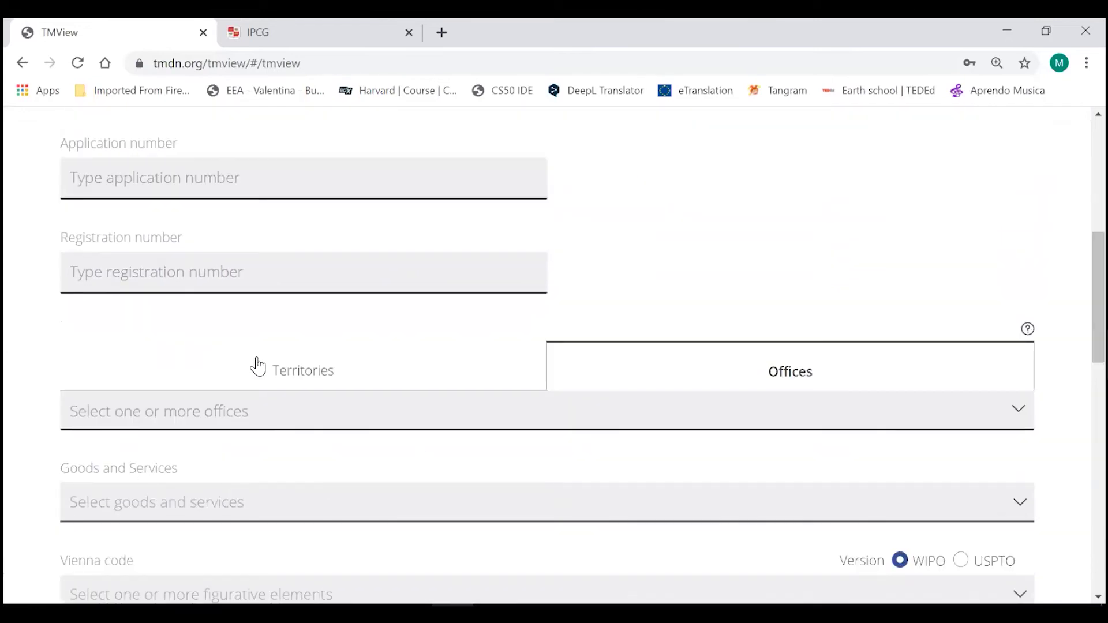
{"action": "left_click", "coordinate": [258, 366]}
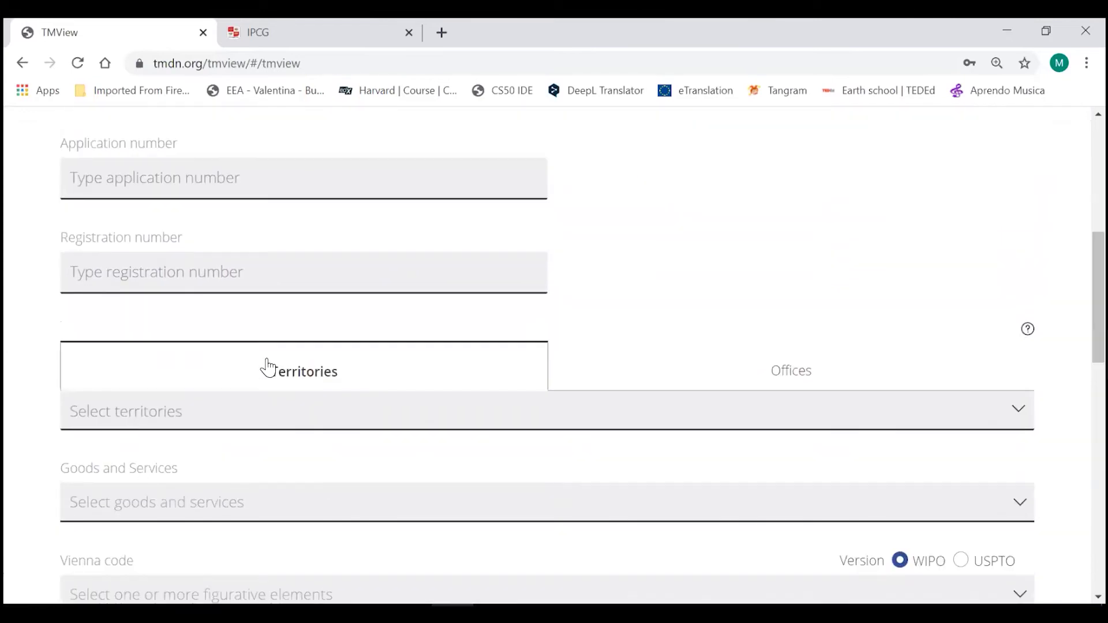
{"action": "left_click", "coordinate": [239, 405]}
{"action": "type", "text": "GEOR"}
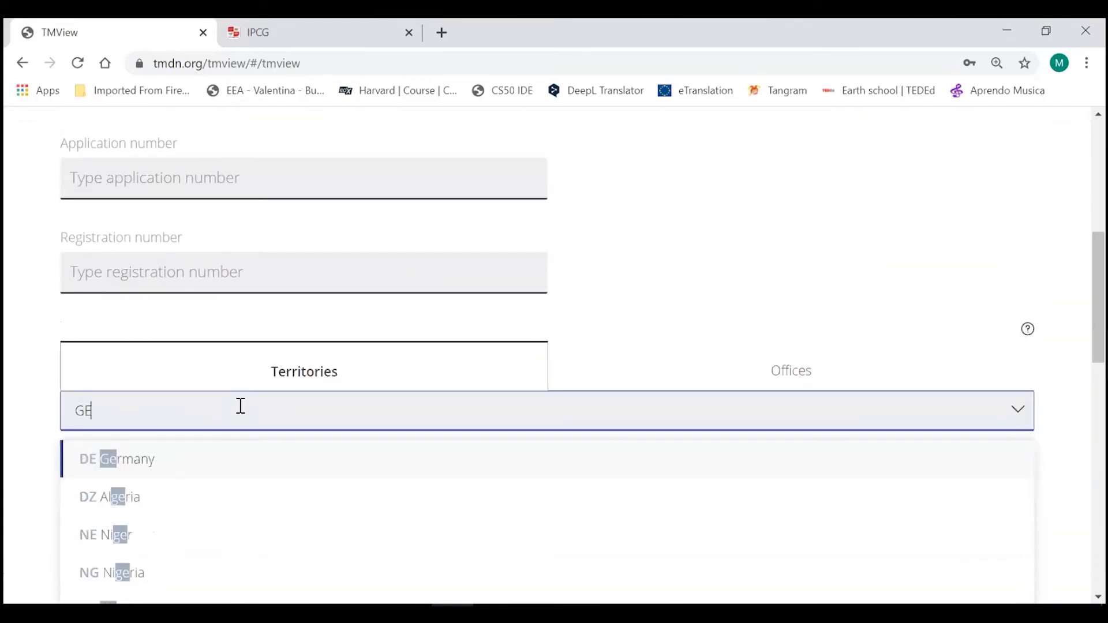
{"action": "key", "text": "Return"}
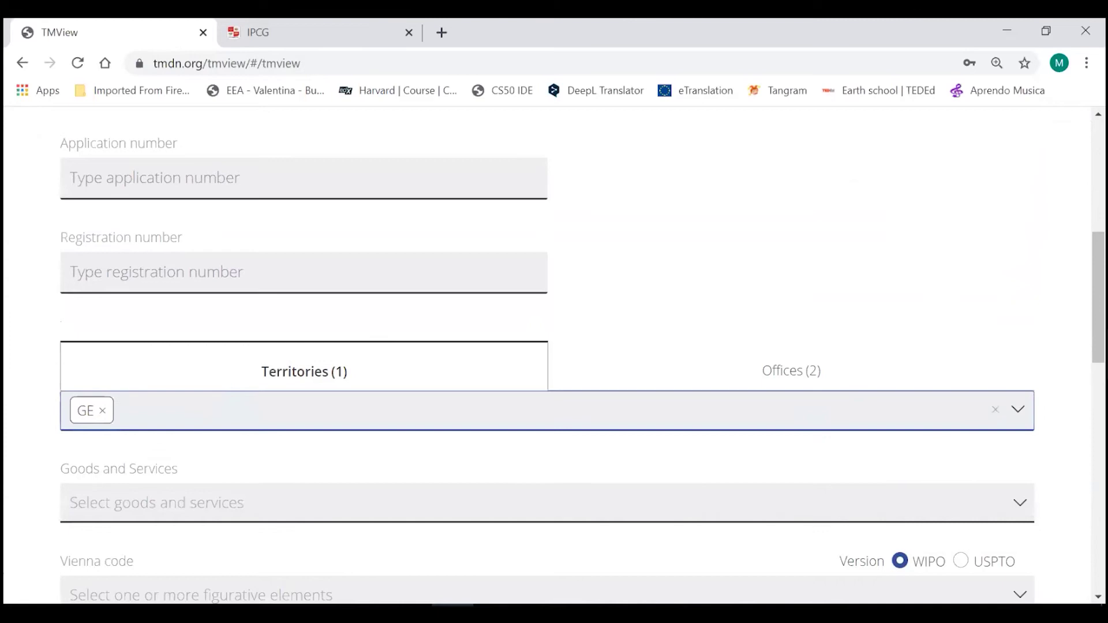
Step: Check which offices are selected for the chosen territory, comparing the Offices and Territories selections
{"action": "left_click", "coordinate": [881, 380]}
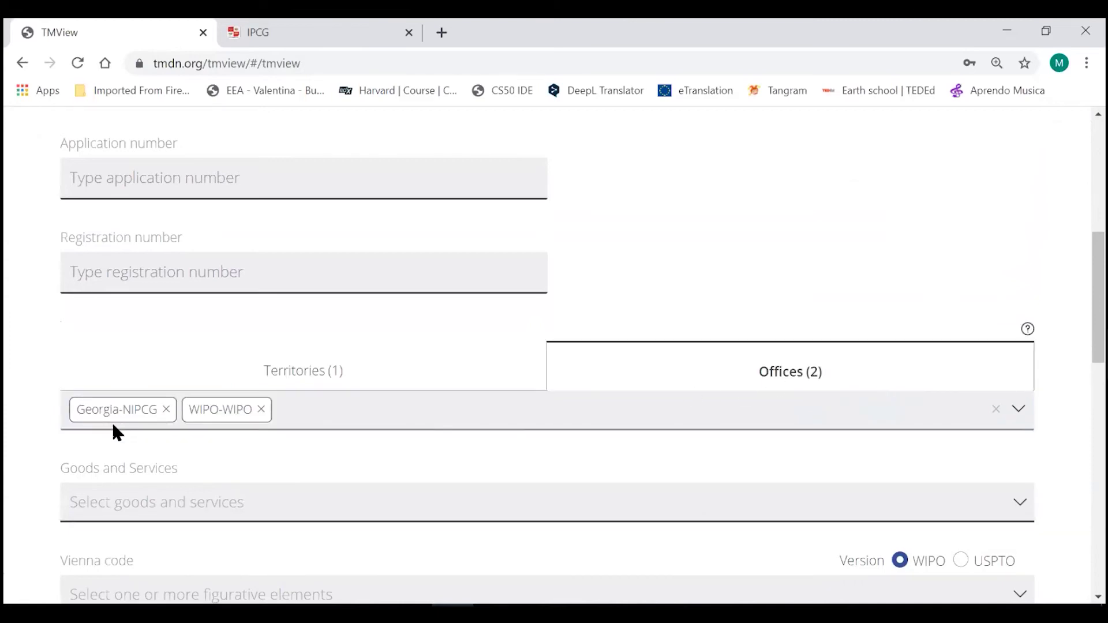
{"action": "left_click", "coordinate": [210, 420]}
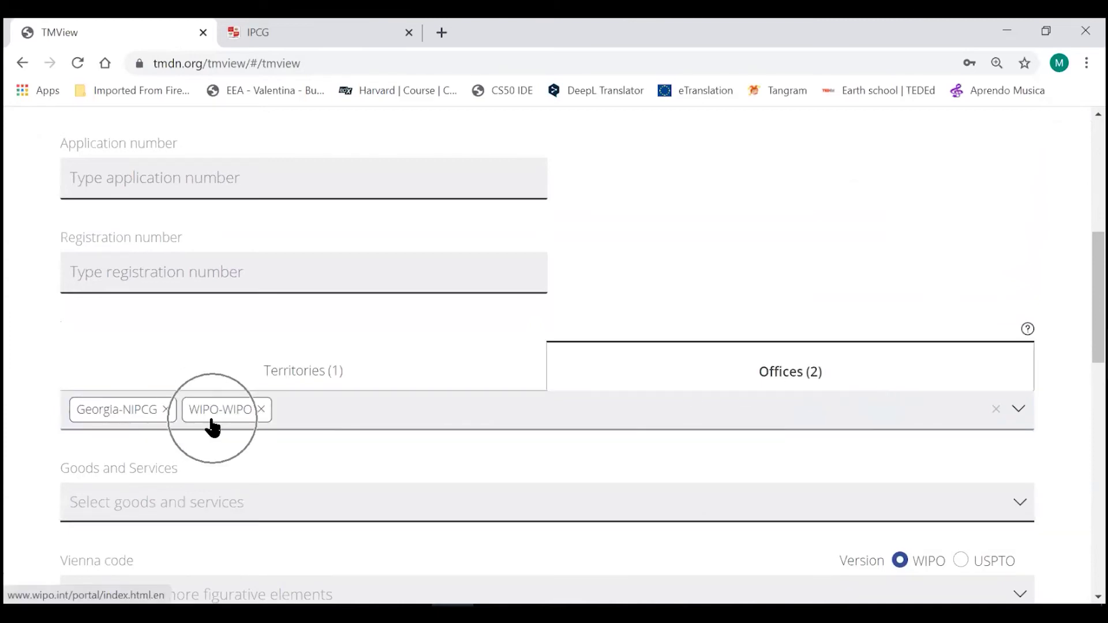
{"action": "left_click", "coordinate": [329, 380]}
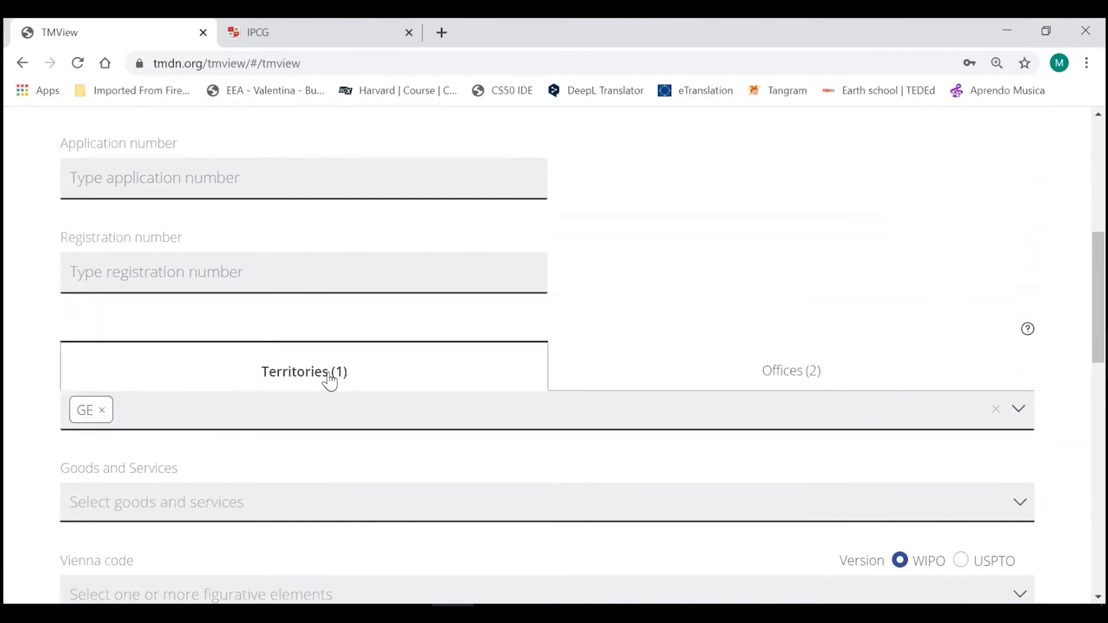
{"action": "left_click", "coordinate": [707, 371]}
Step: Set the trade mark status criterion to Filed
{"action": "scroll", "coordinate": [854, 422], "scroll_direction": "down", "scroll_amount": 7}
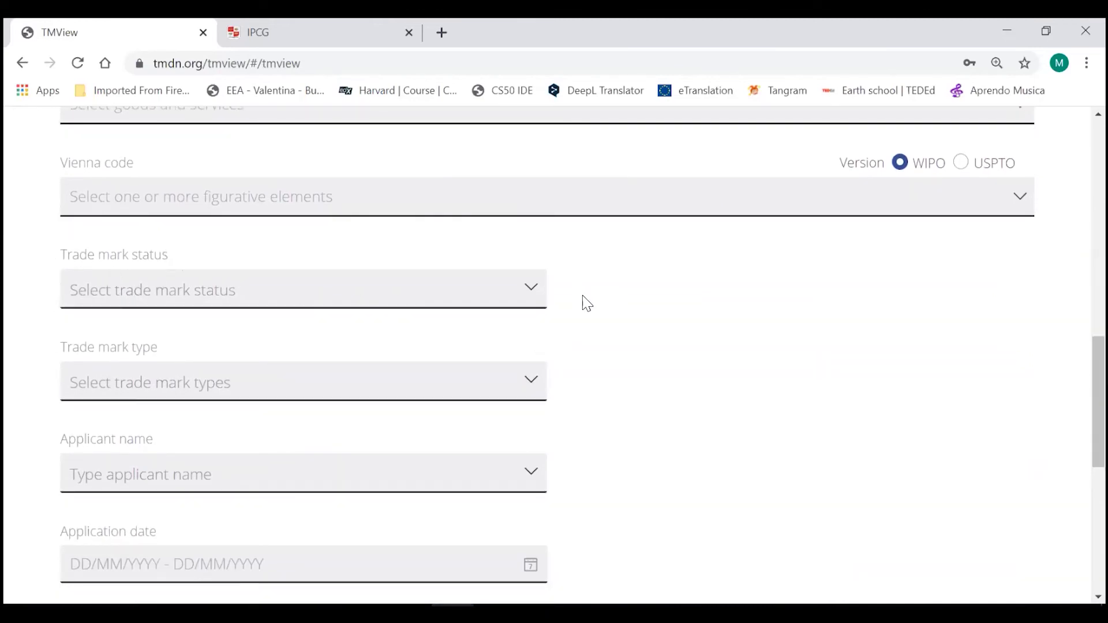
{"action": "left_click", "coordinate": [532, 299]}
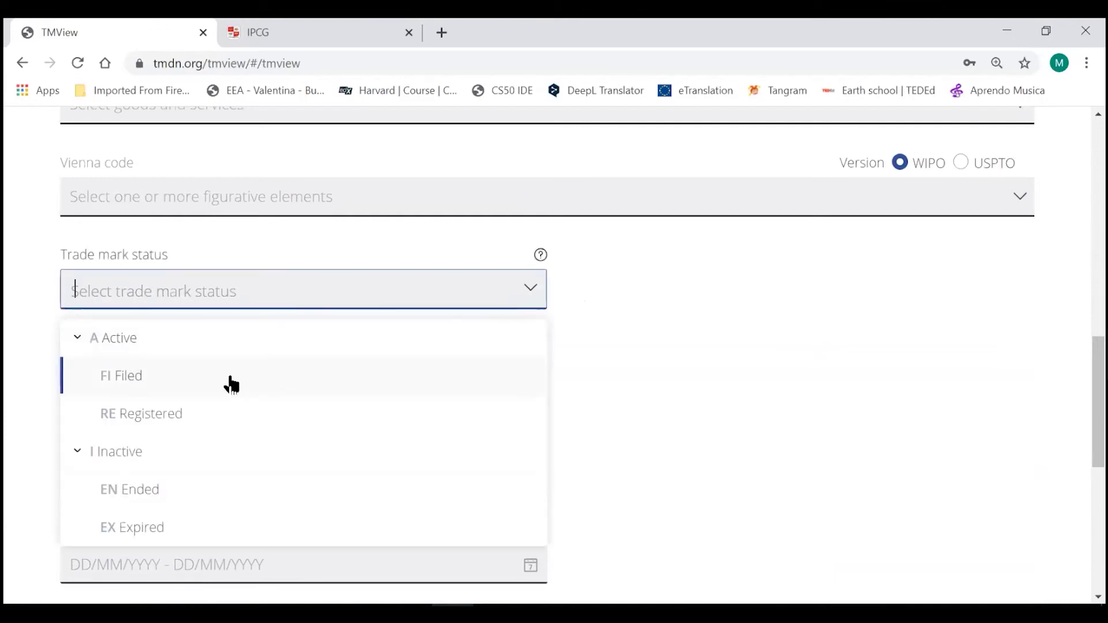
{"action": "left_click", "coordinate": [129, 393]}
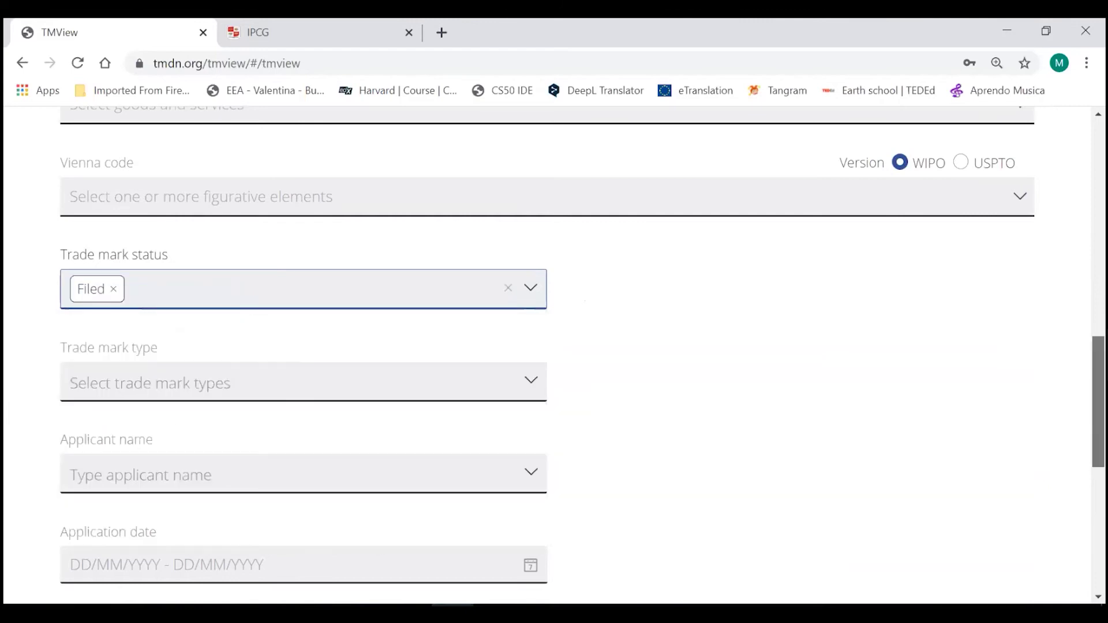
Step: Limit the search to currently opposable trade marks and run it
{"action": "scroll", "coordinate": [554, 346], "scroll_direction": "down", "scroll_amount": 5}
{"action": "mouse_move", "coordinate": [130, 455]}
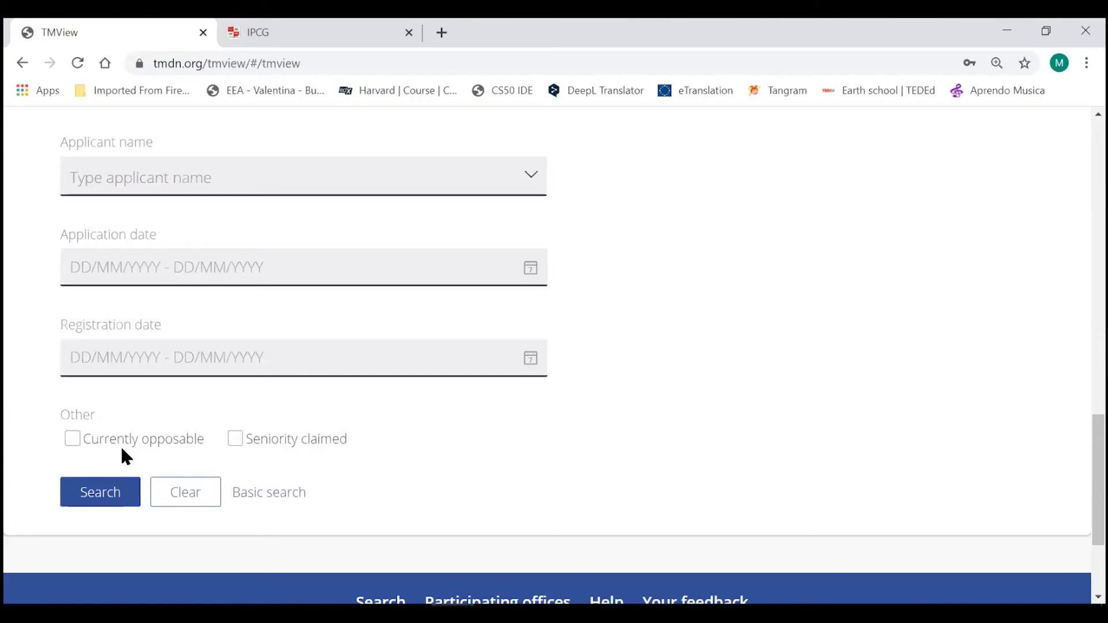
{"action": "left_click", "coordinate": [72, 444]}
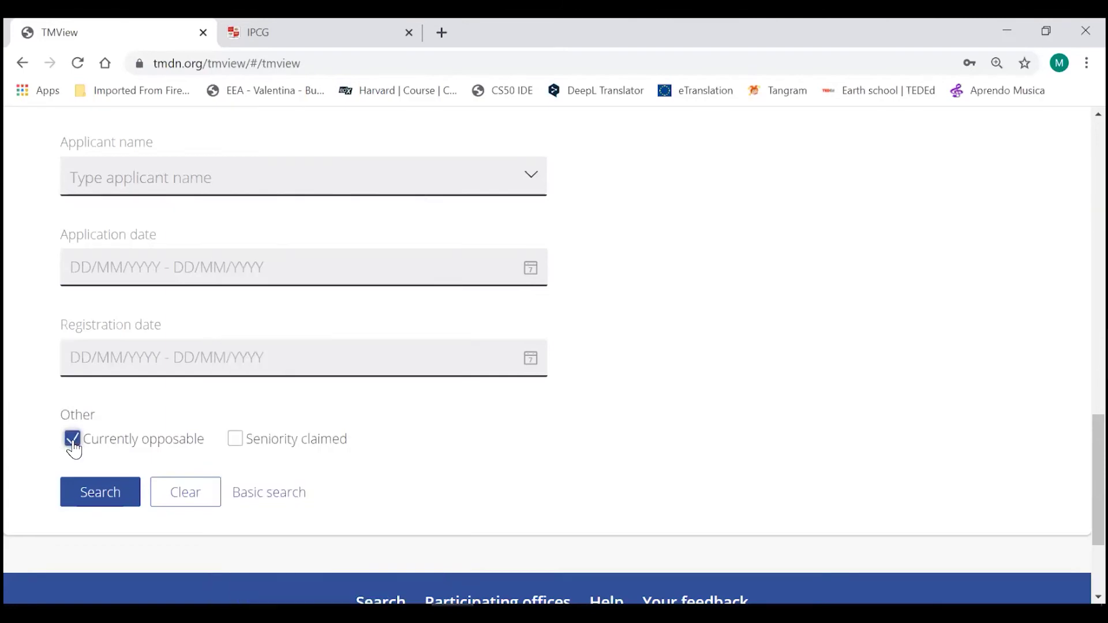
{"action": "left_click", "coordinate": [102, 505]}
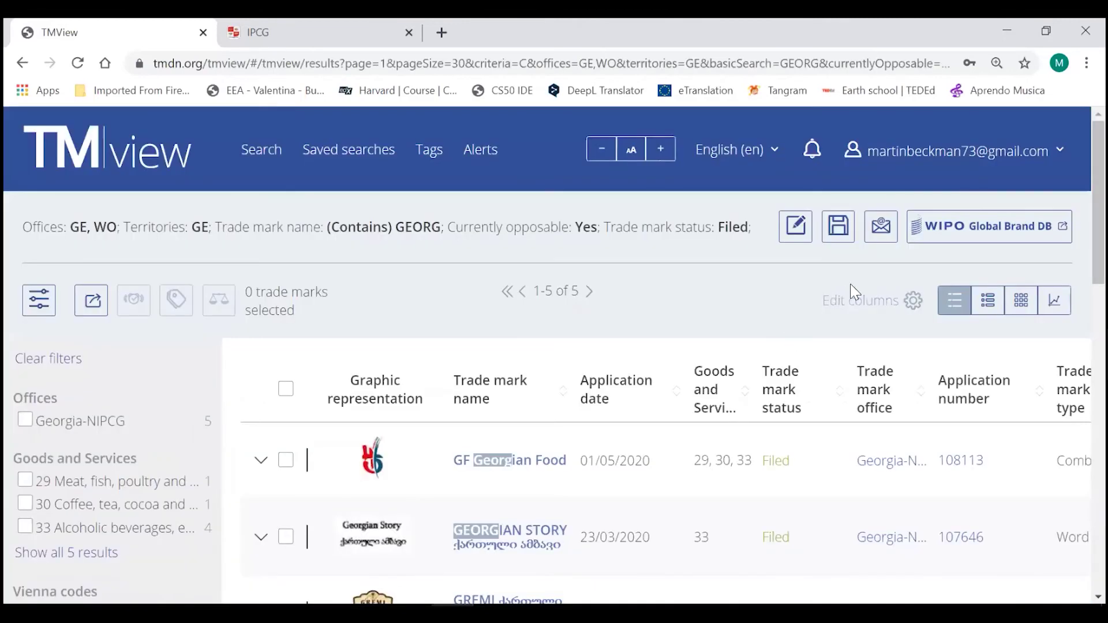
Step: Save the current search under the name "GE - GEORG"
{"action": "left_click", "coordinate": [844, 245]}
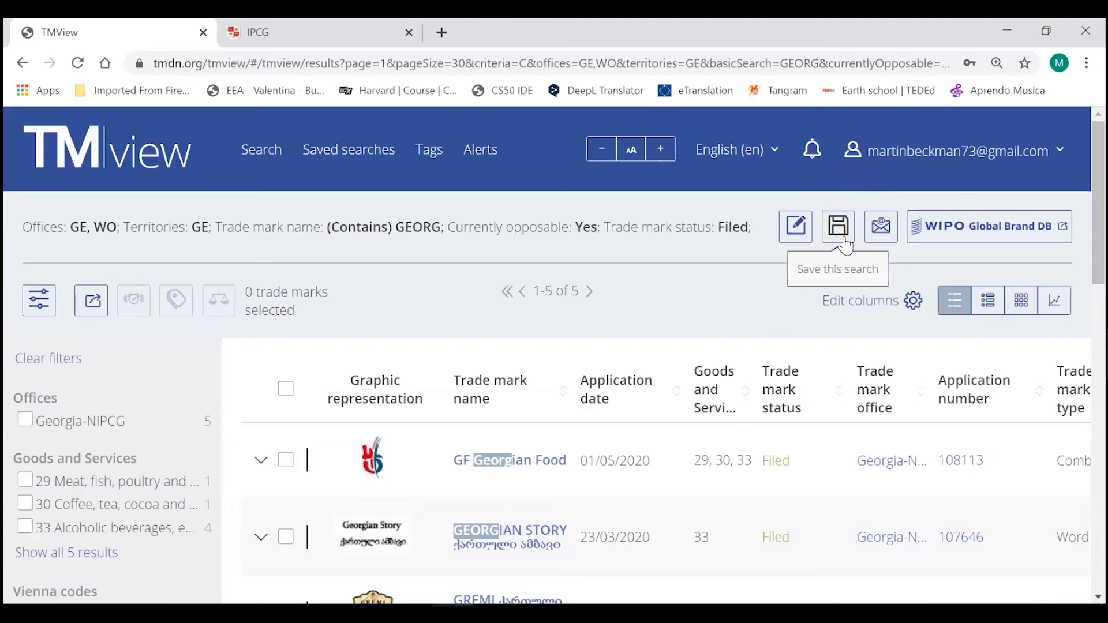
{"action": "left_click", "coordinate": [840, 245]}
{"action": "scroll", "coordinate": [883, 254], "scroll_direction": "down", "scroll_amount": 2}
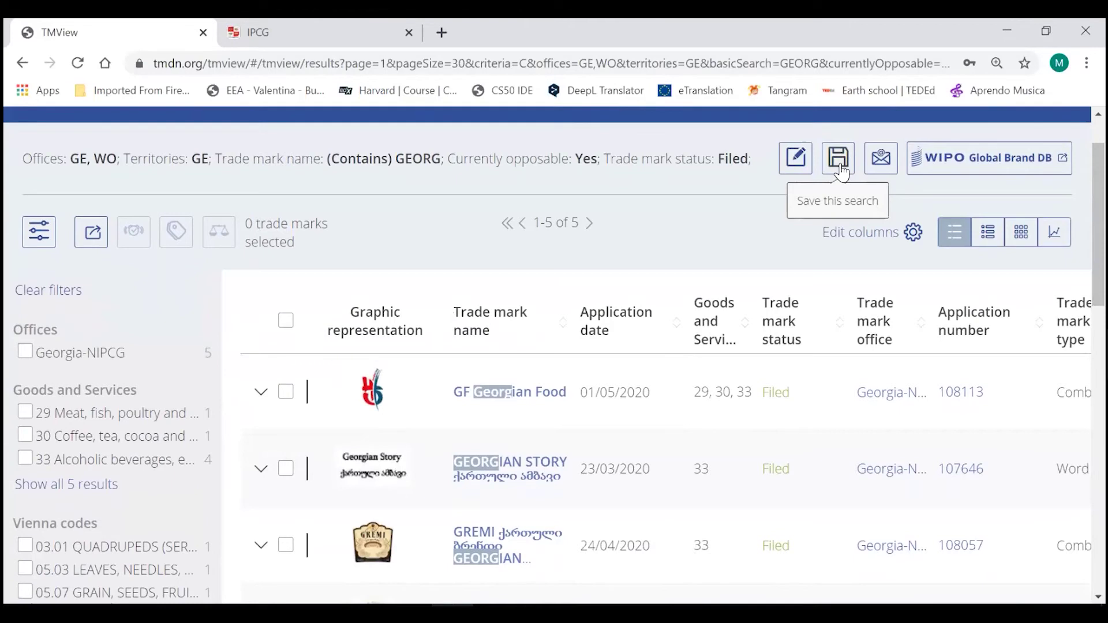
{"action": "left_click", "coordinate": [838, 161]}
{"action": "left_click", "coordinate": [403, 369]}
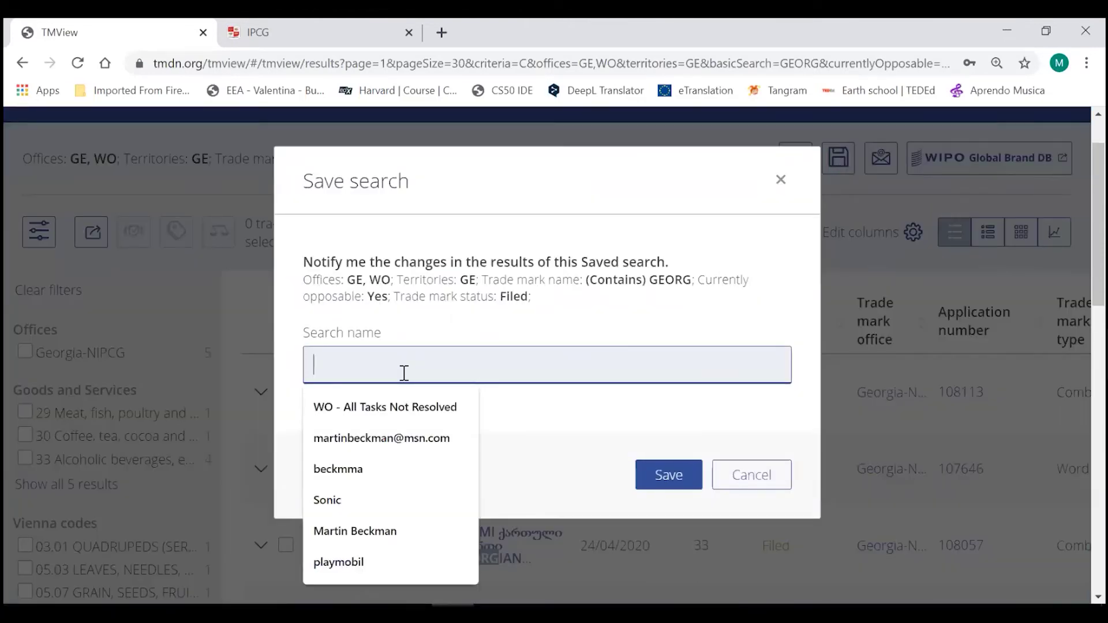
{"action": "type", "text": "GE - GEORG"}
{"action": "left_click", "coordinate": [654, 483]}
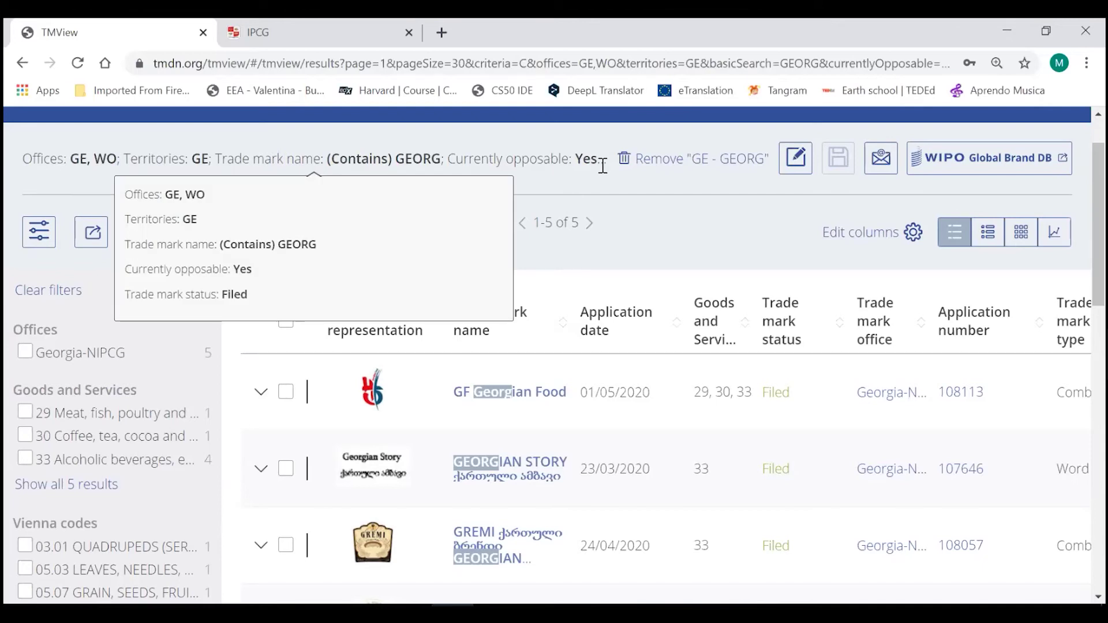
Step: Look through the list of filed trade marks and open the notifications page
{"action": "scroll", "coordinate": [602, 167], "scroll_direction": "down", "scroll_amount": 3}
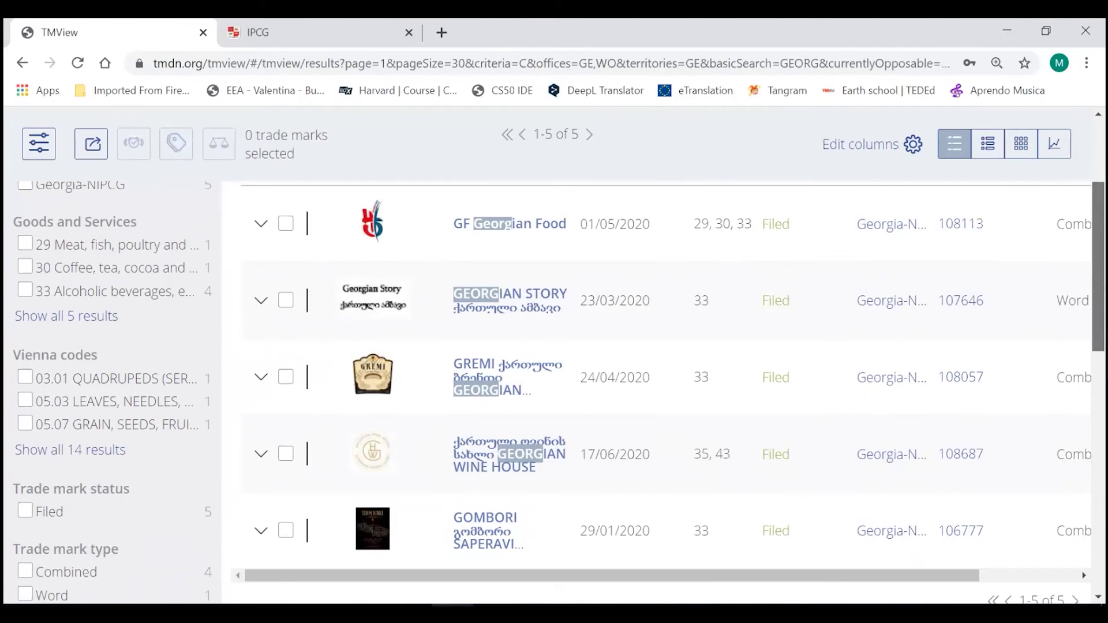
{"action": "scroll", "coordinate": [964, 378], "scroll_direction": "up", "scroll_amount": 2}
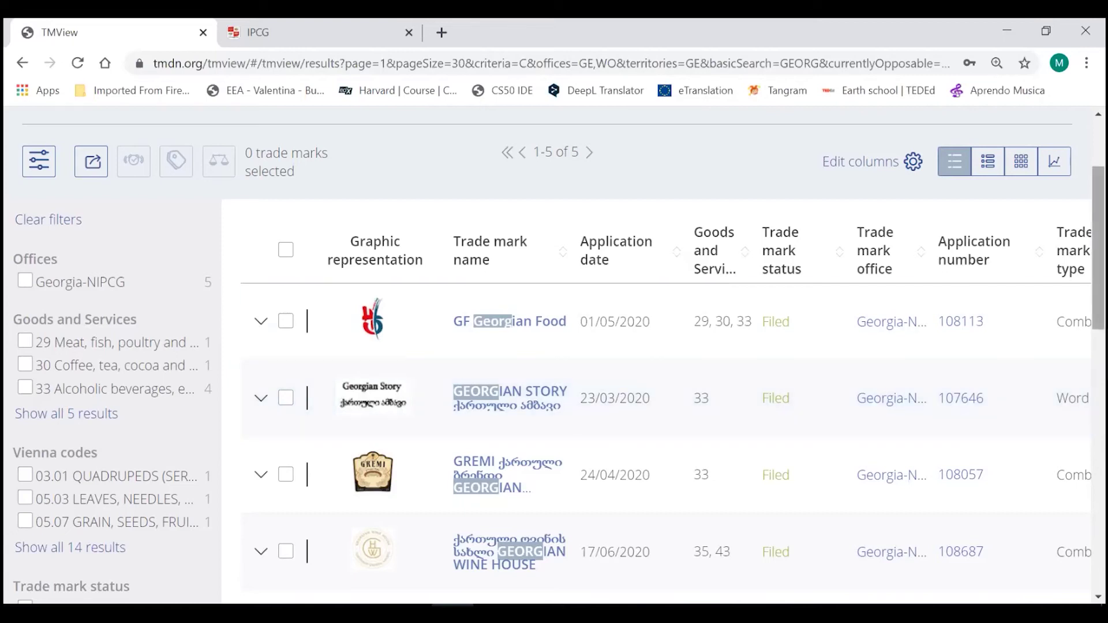
{"action": "scroll", "coordinate": [727, 282], "scroll_direction": "up", "scroll_amount": 3}
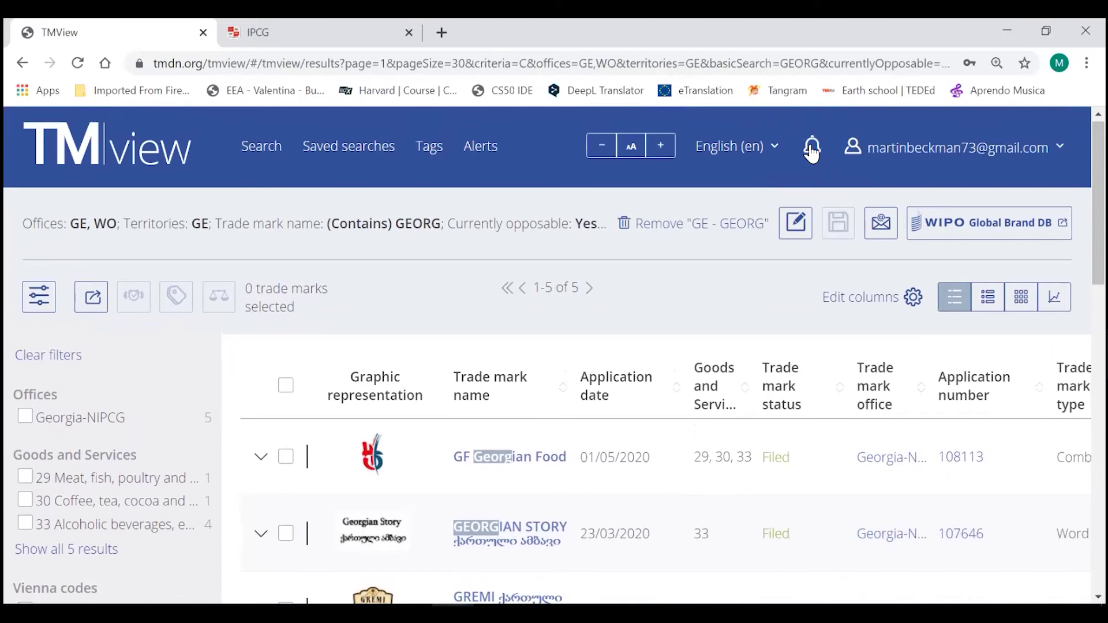
{"action": "left_click", "coordinate": [812, 153]}
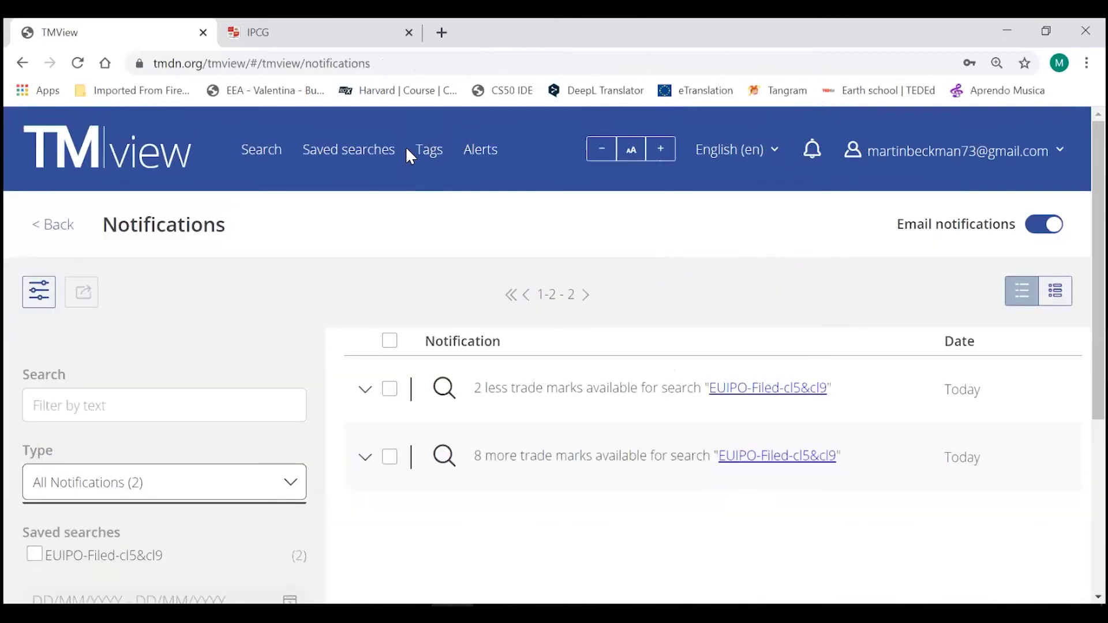
Step: Open the saved searches and view the criteria of "GE - GEORG" and "EUIPO-Filed-cl5&cl9"
{"action": "left_click", "coordinate": [378, 153]}
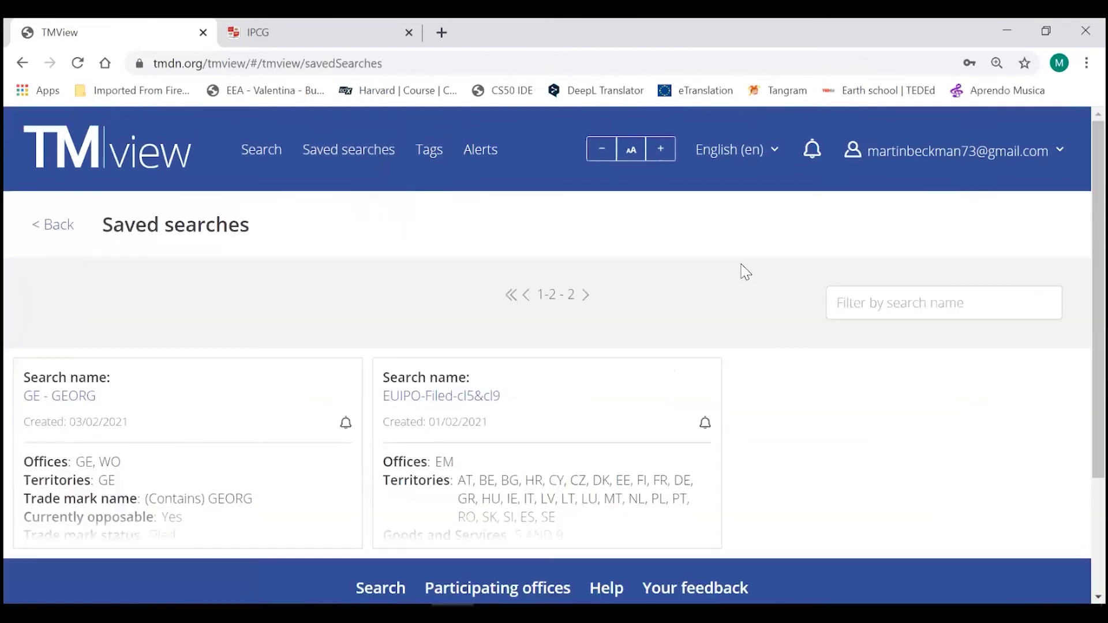
{"action": "left_click", "coordinate": [360, 154]}
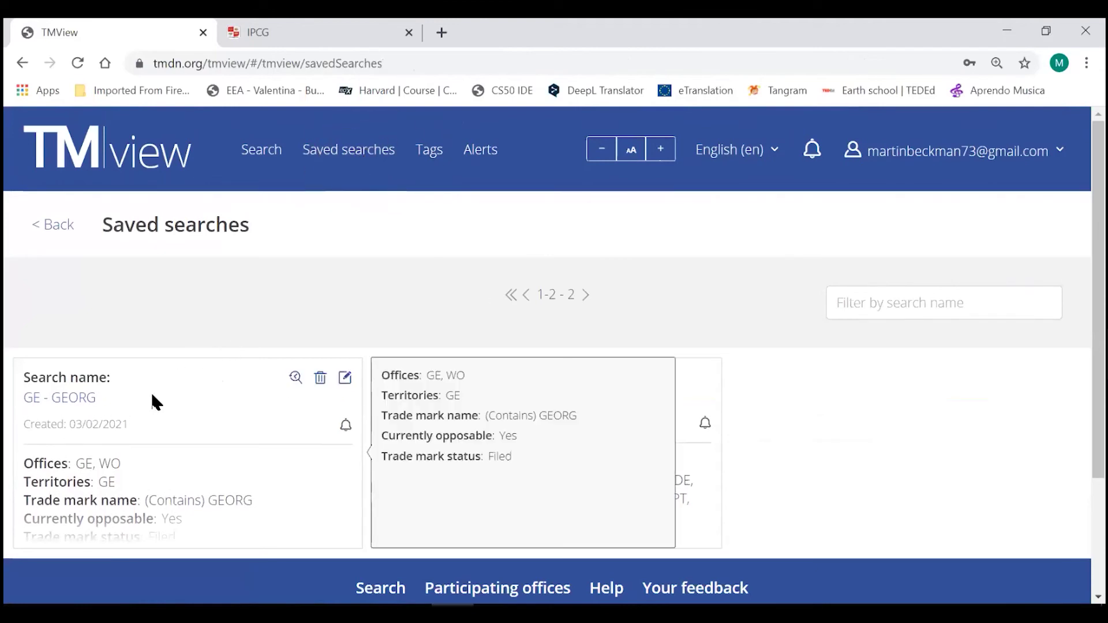
{"action": "left_click", "coordinate": [58, 417]}
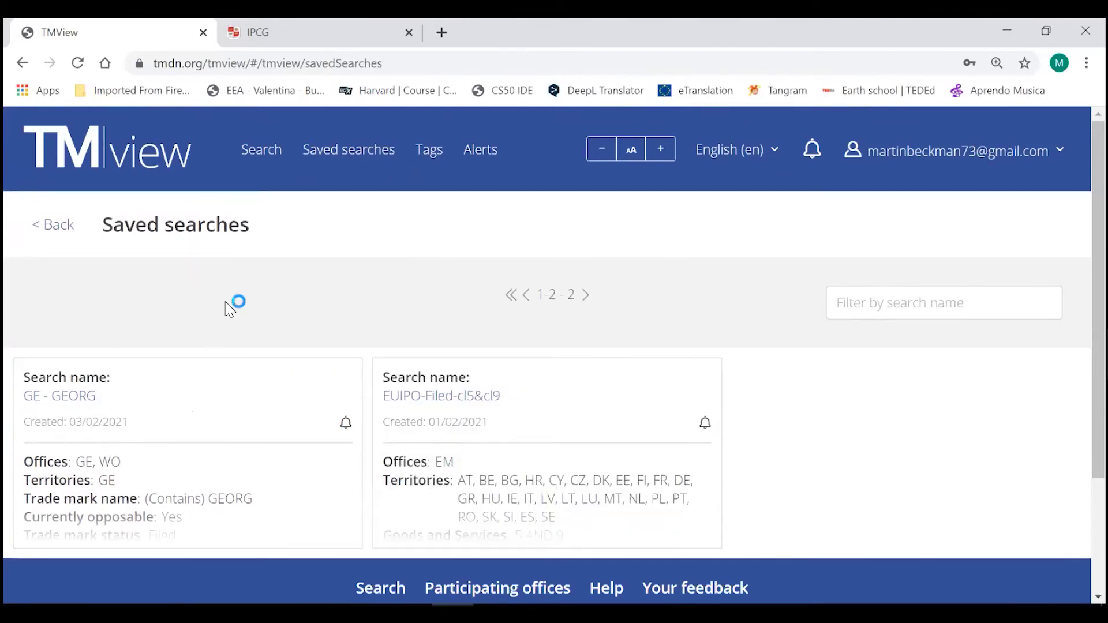
{"action": "mouse_move", "coordinate": [419, 411]}
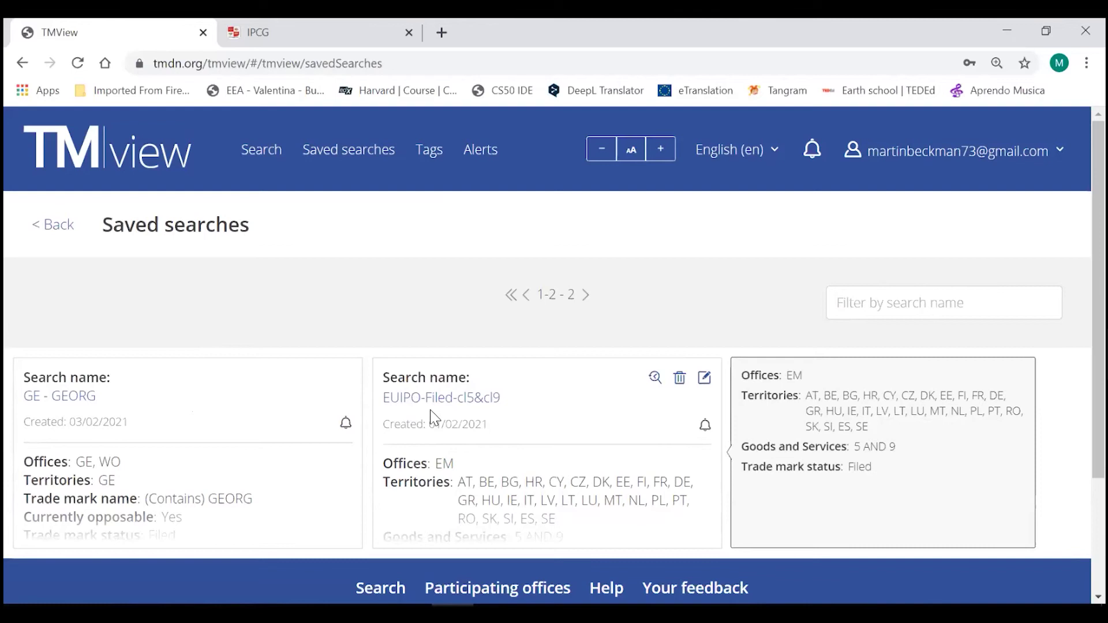
Step: Review the notifications about changes in the saved search results and turn off email notifications
{"action": "left_click", "coordinate": [814, 159]}
{"action": "left_click", "coordinate": [907, 312]}
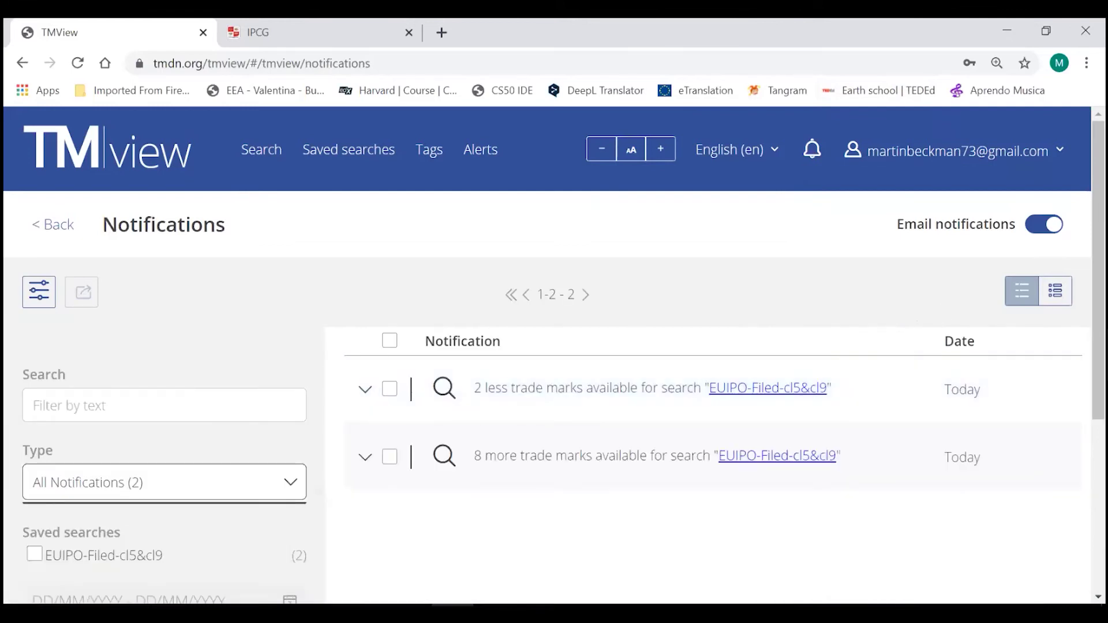
{"action": "scroll", "coordinate": [508, 322], "scroll_direction": "down", "scroll_amount": 2}
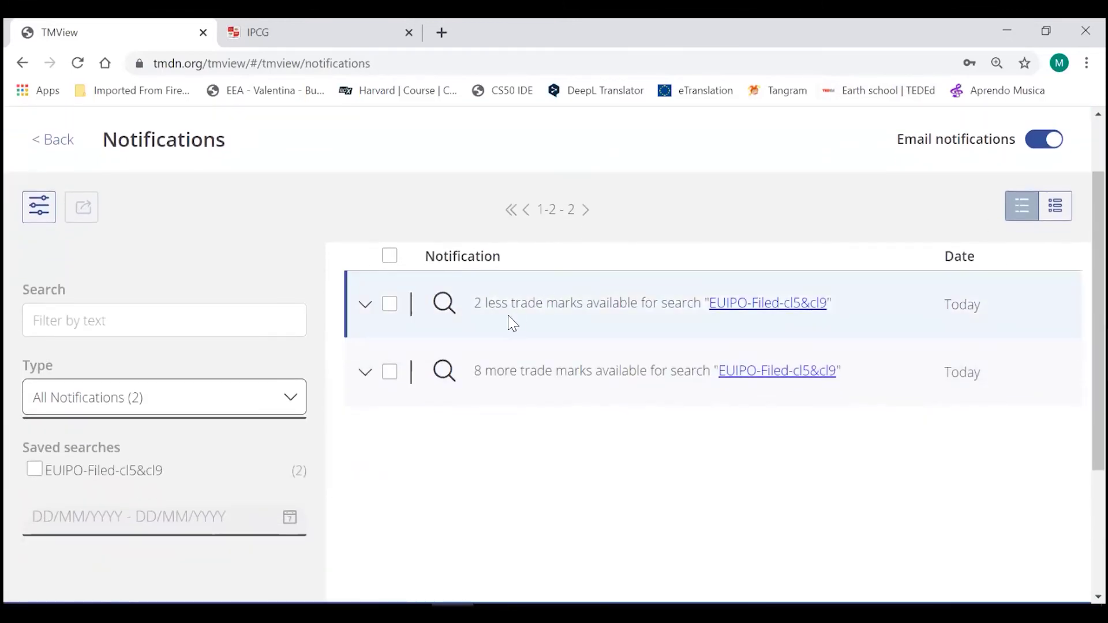
{"action": "left_click", "coordinate": [497, 318]}
{"action": "scroll", "coordinate": [957, 307], "scroll_direction": "up", "scroll_amount": 1}
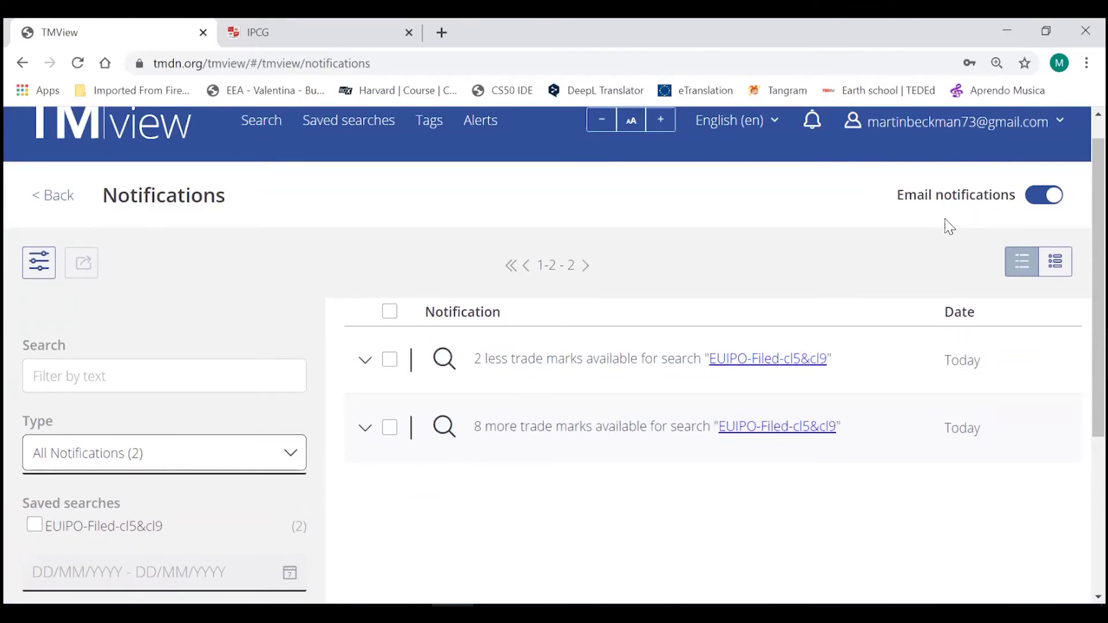
{"action": "left_click", "coordinate": [1044, 195]}
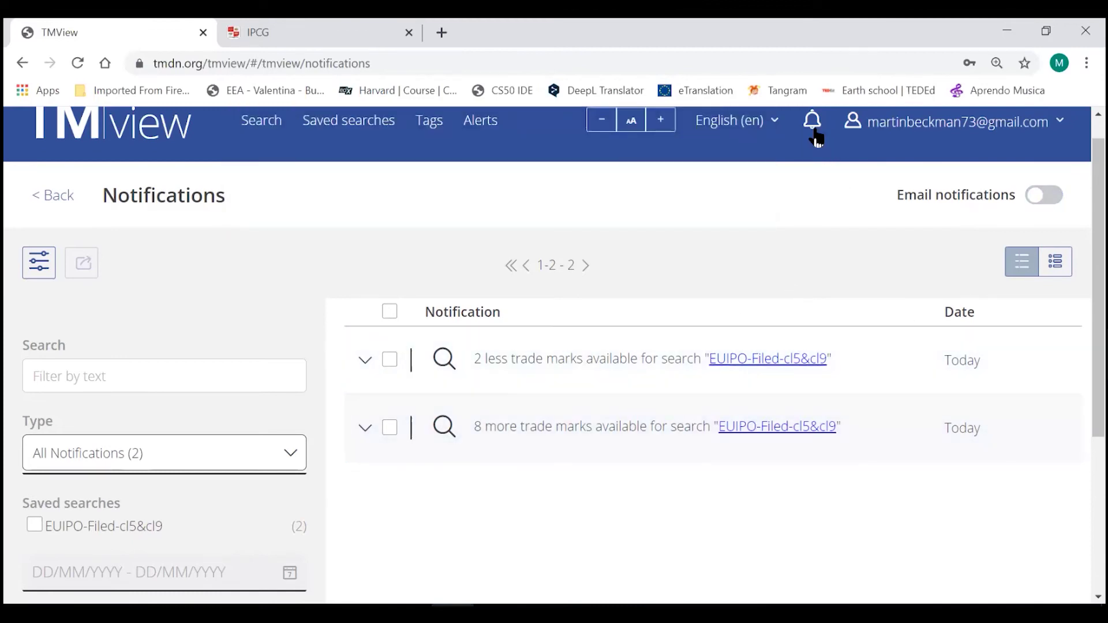
Step: Open the saved search "GE - GEORG" from the saved searches page
{"action": "left_click", "coordinate": [369, 121]}
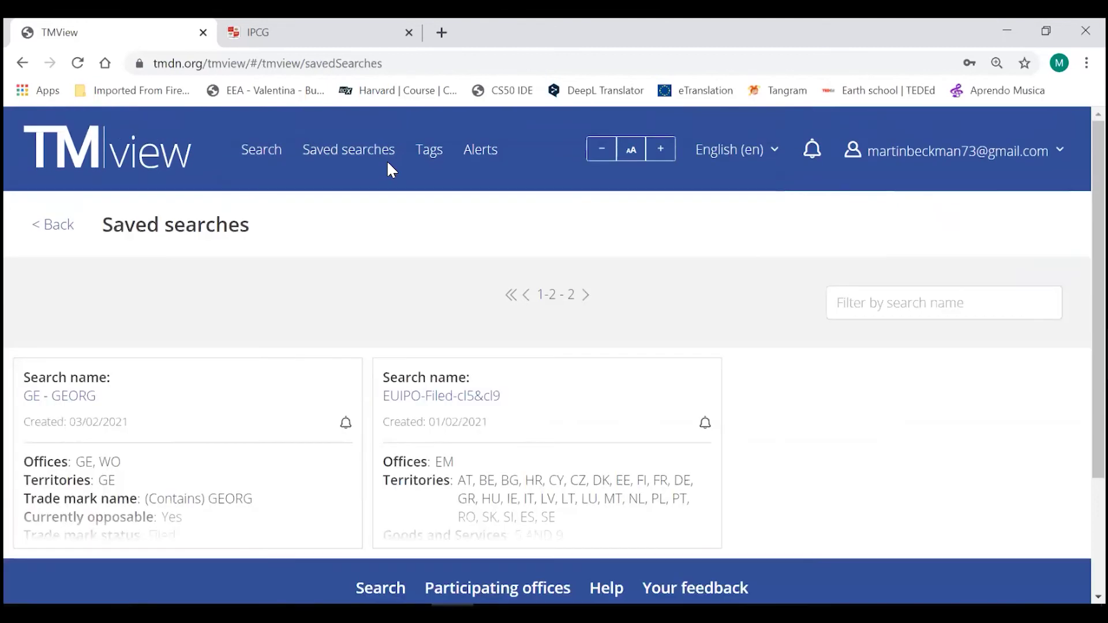
{"action": "mouse_move", "coordinate": [63, 418]}
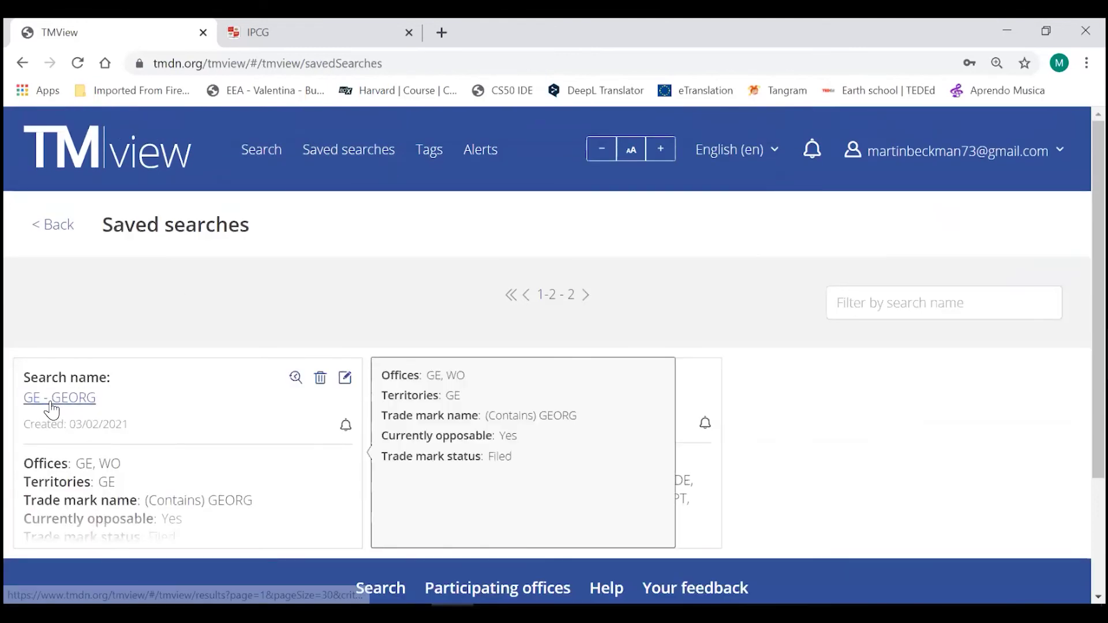
{"action": "left_click_drag", "start_coordinate": [51, 411], "coordinate": [75, 415]}
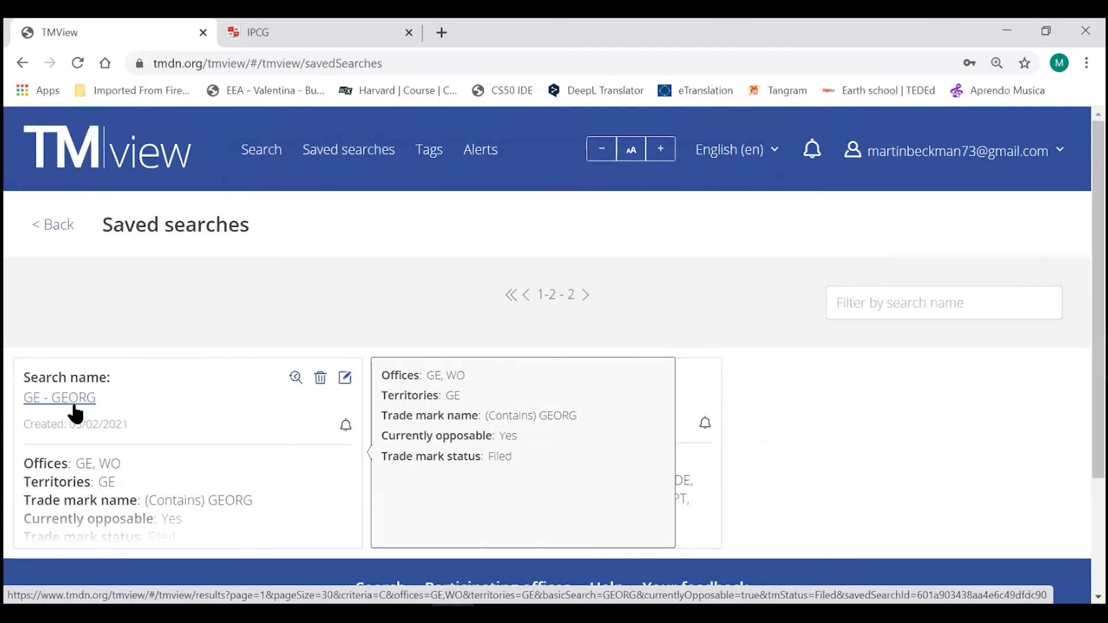
{"action": "key", "text": "ctrl"}
{"action": "key", "text": "ctrl"}
{"action": "left_click", "coordinate": [55, 406]}
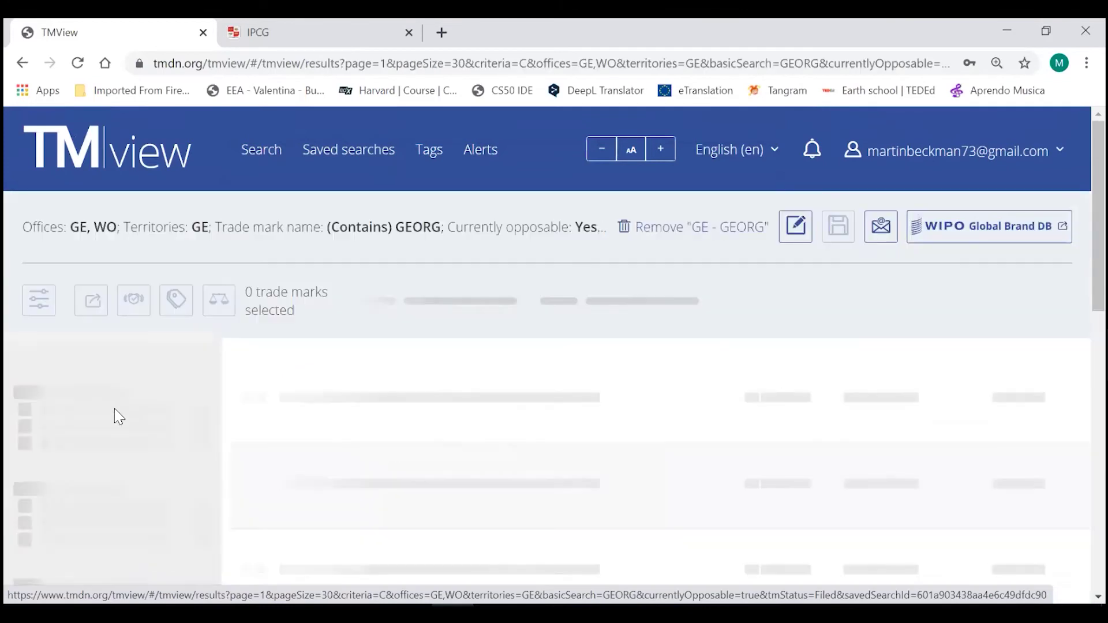
Step: Hide the Trade mark type and Vienna code columns in the results list and show the Opposition deadline column
{"action": "scroll", "coordinate": [554, 355], "scroll_direction": "down", "scroll_amount": 1}
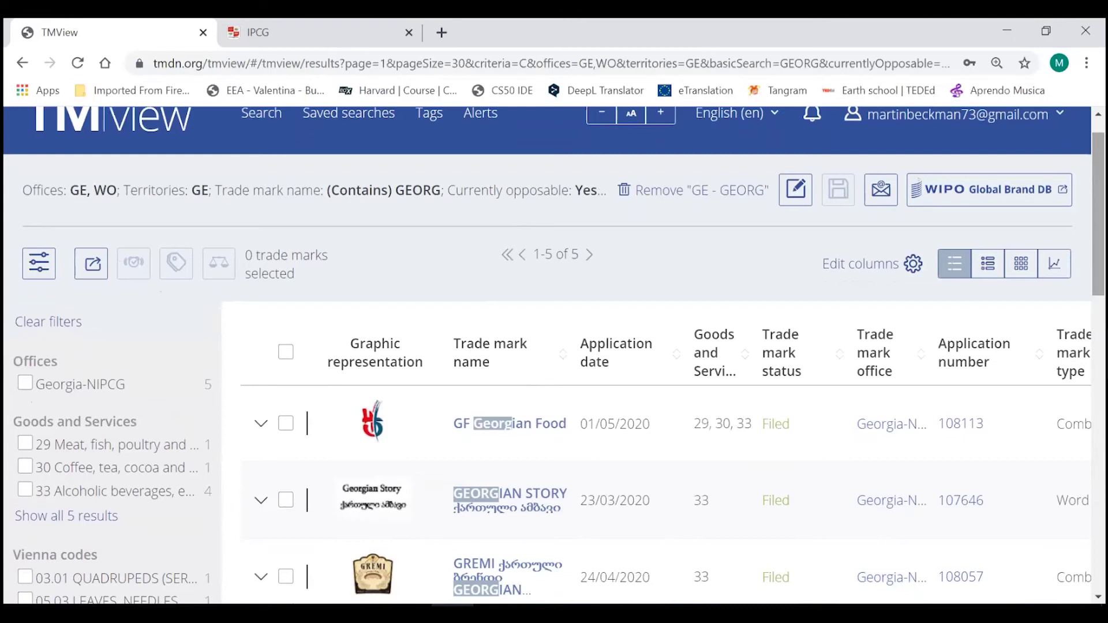
{"action": "scroll", "coordinate": [554, 347], "scroll_direction": "down", "scroll_amount": 3}
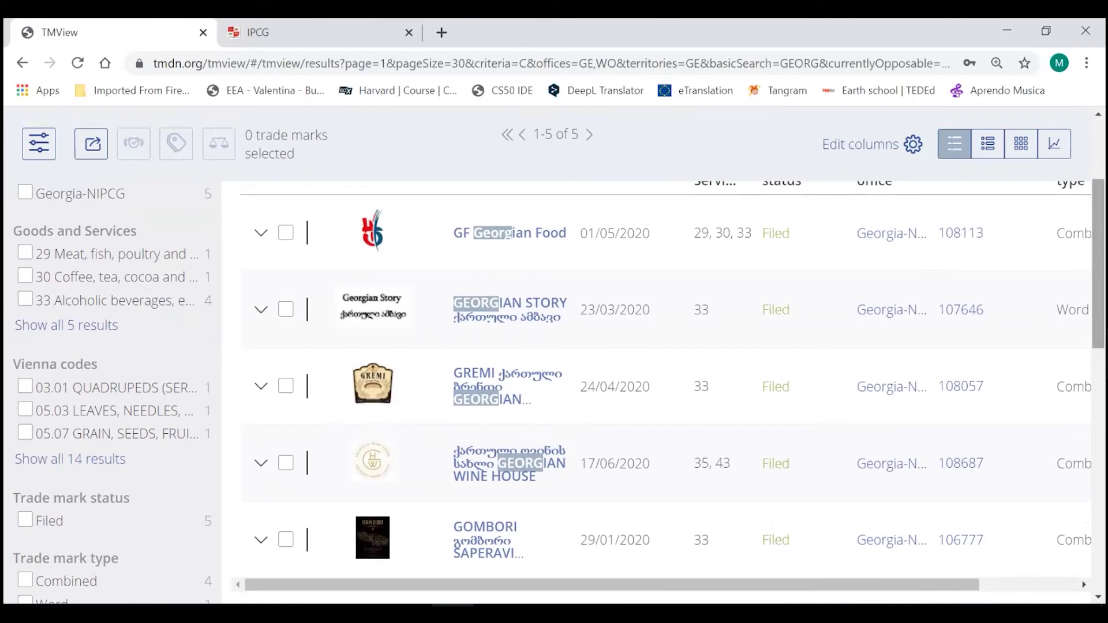
{"action": "scroll", "coordinate": [616, 432], "scroll_direction": "up", "scroll_amount": 2}
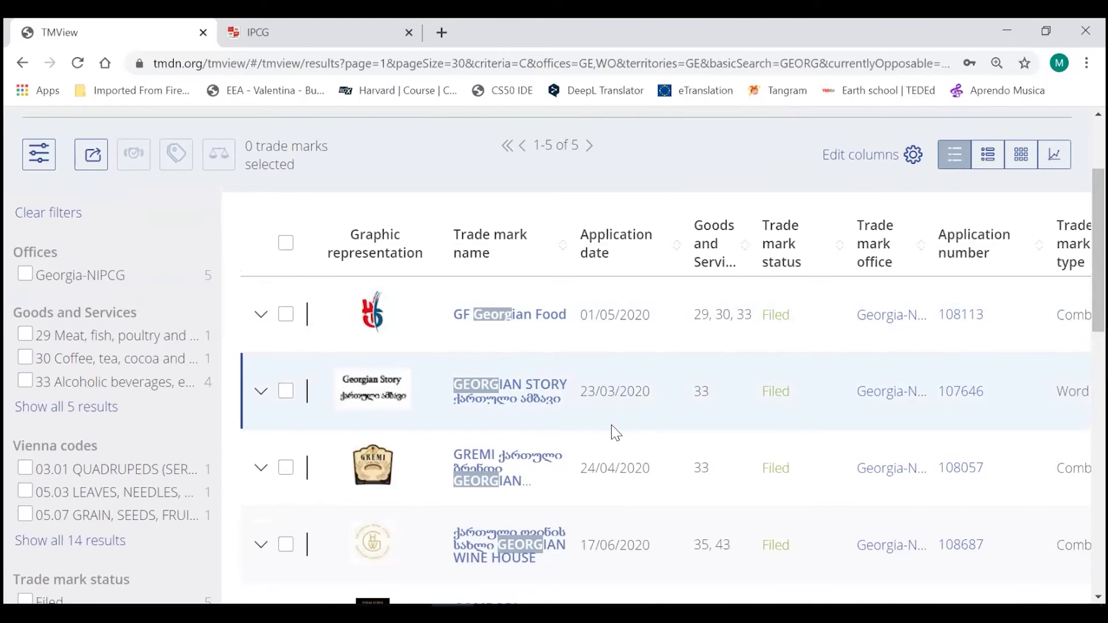
{"action": "scroll", "coordinate": [750, 318], "scroll_direction": "up", "scroll_amount": 2}
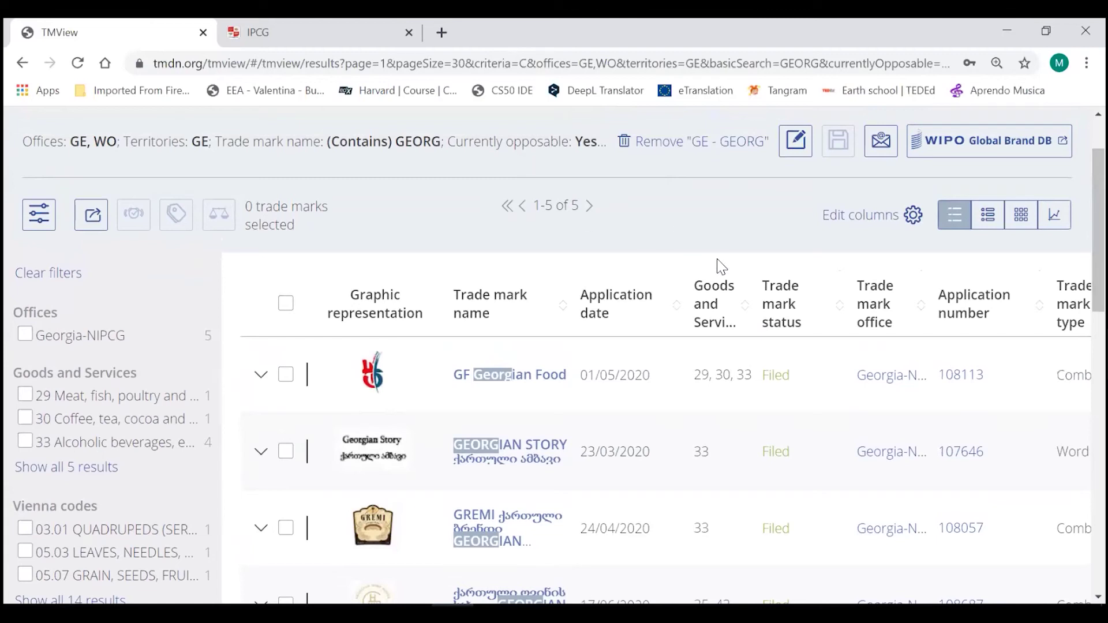
{"action": "left_click", "coordinate": [893, 224]}
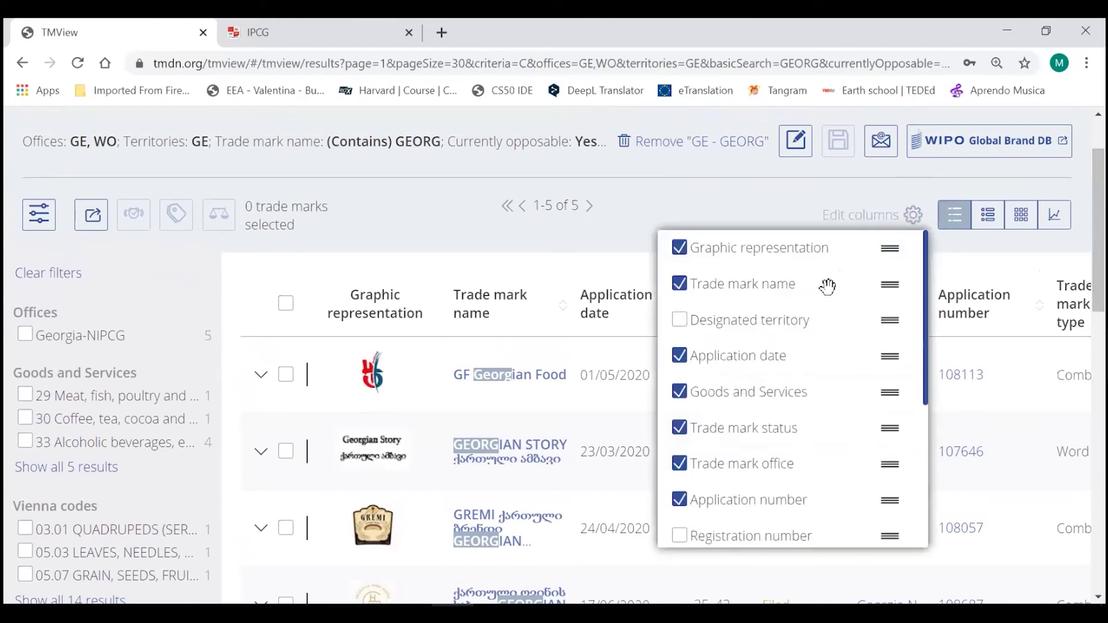
{"action": "scroll", "coordinate": [750, 438], "scroll_direction": "down", "scroll_amount": 3}
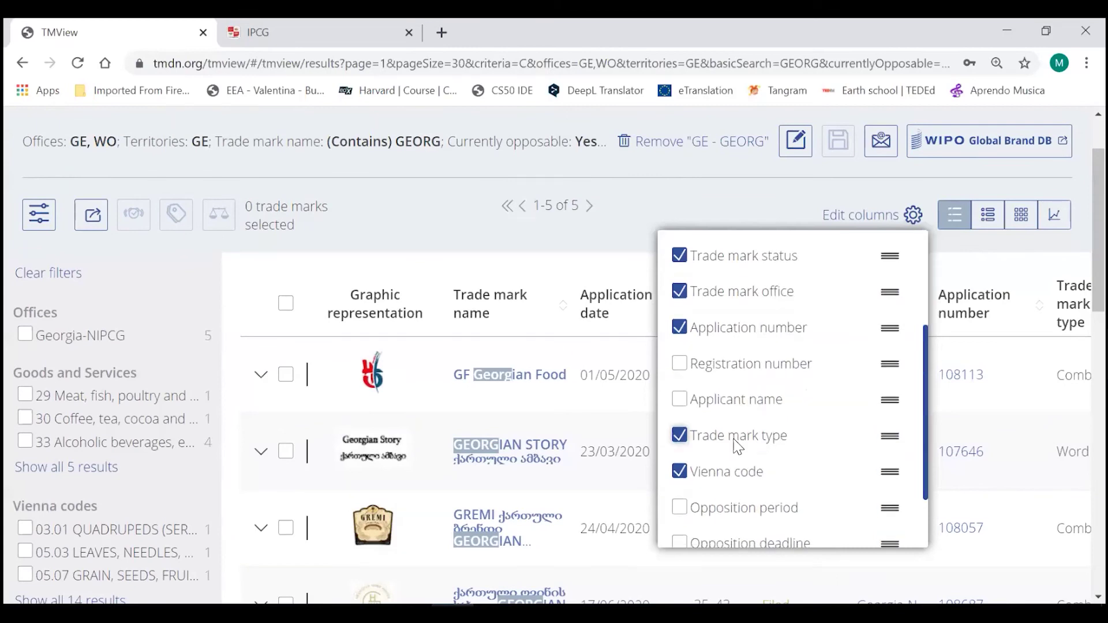
{"action": "left_click", "coordinate": [735, 445]}
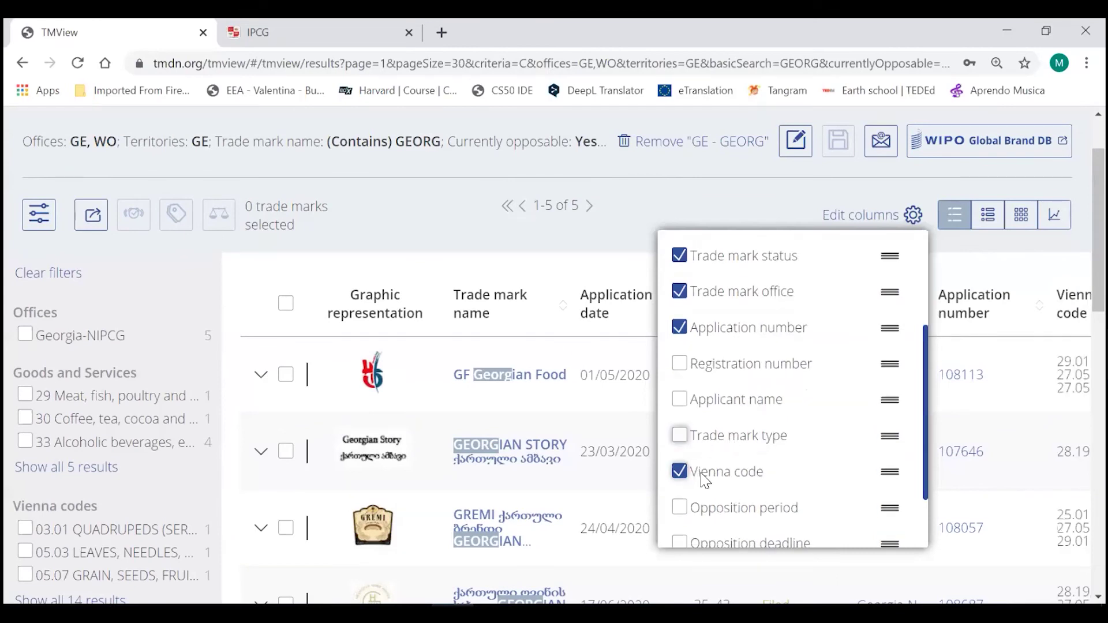
{"action": "left_click", "coordinate": [705, 474]}
{"action": "scroll", "coordinate": [715, 464], "scroll_direction": "down", "scroll_amount": 2}
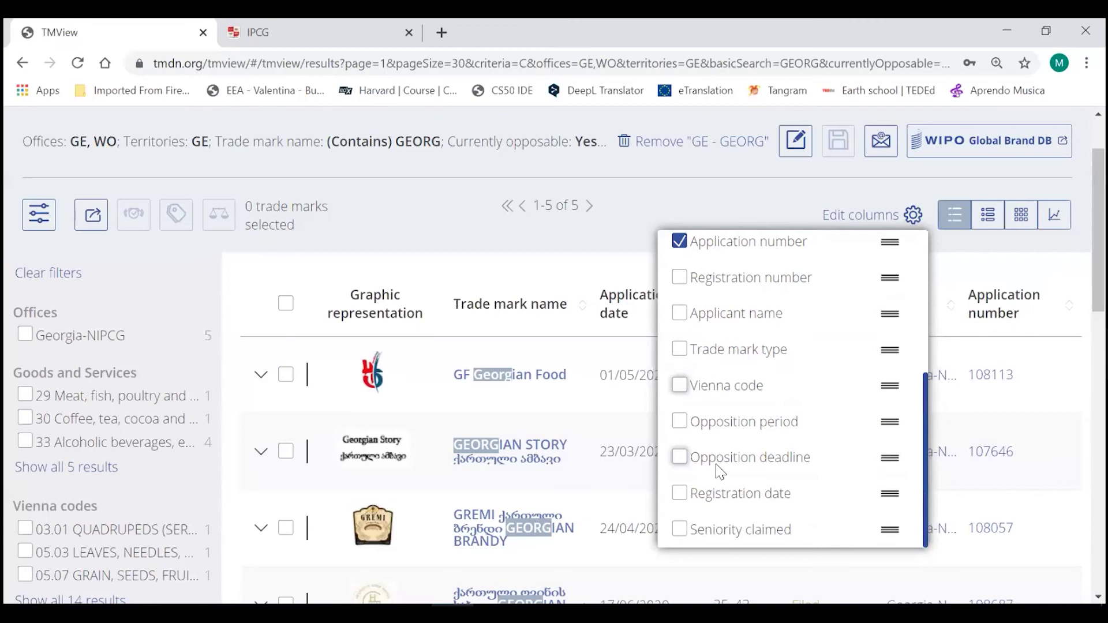
{"action": "left_click", "coordinate": [717, 465]}
{"action": "scroll", "coordinate": [554, 358], "scroll_direction": "down", "scroll_amount": 5}
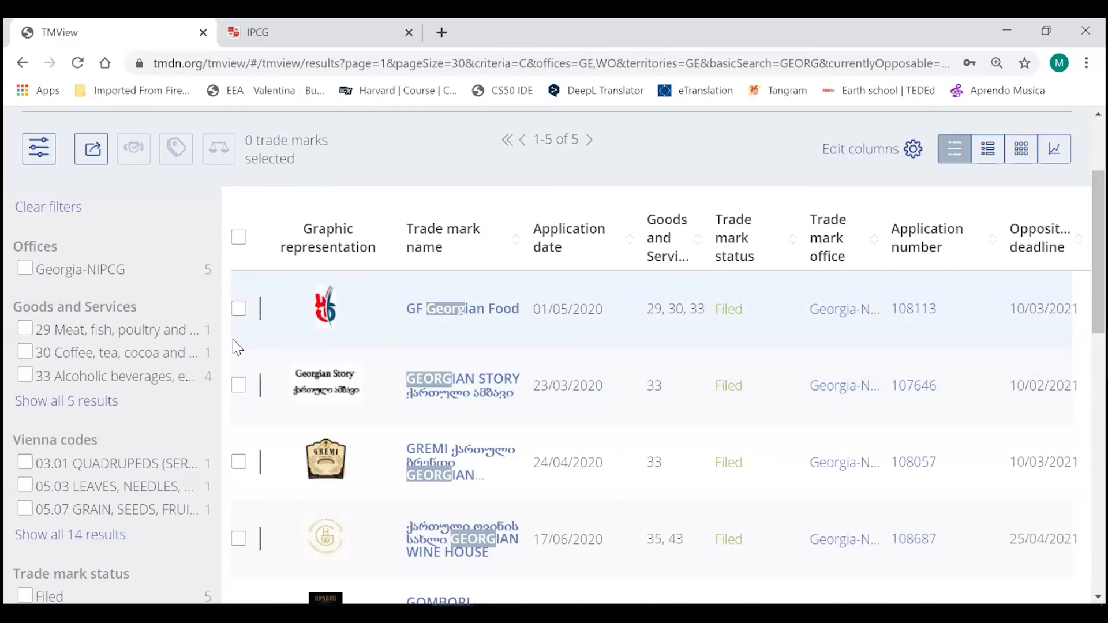
{"action": "left_click", "coordinate": [239, 311]}
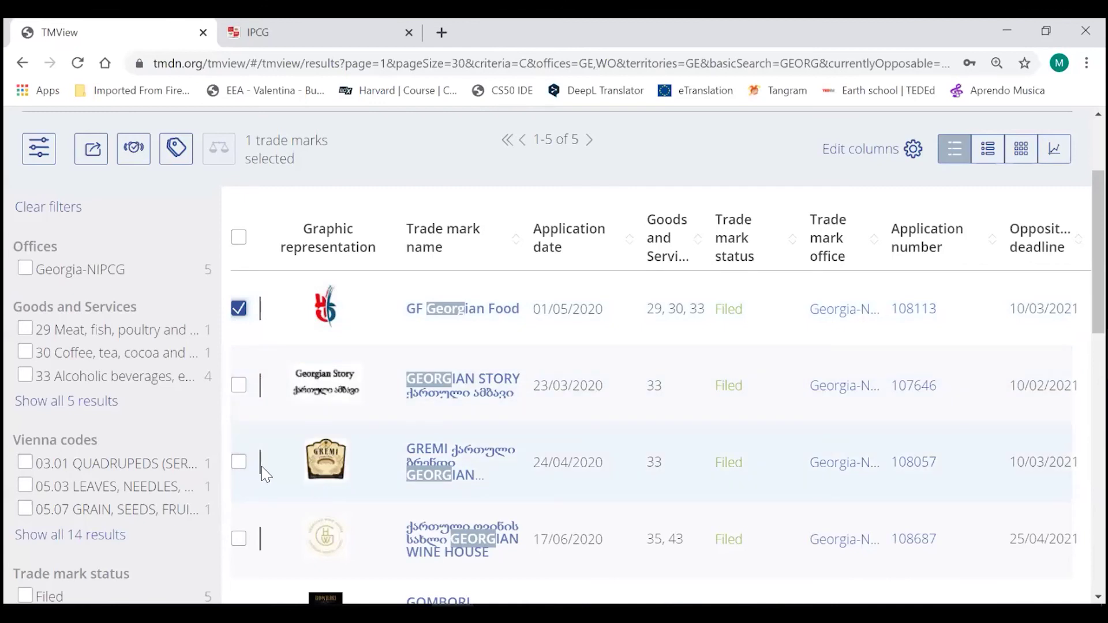
{"action": "left_click", "coordinate": [239, 237]}
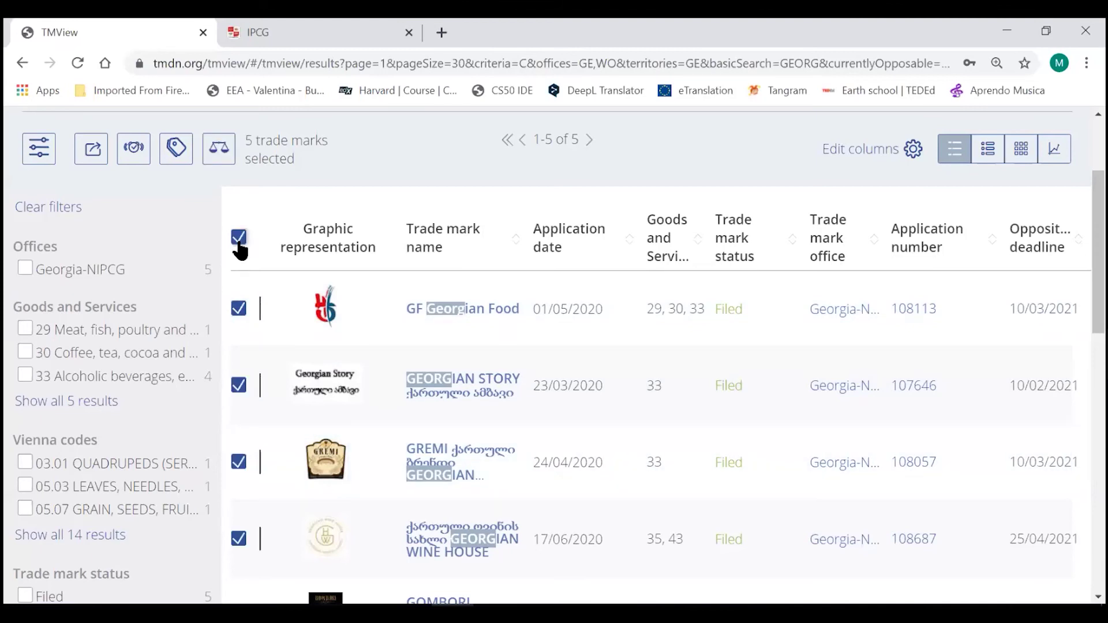
{"action": "left_click", "coordinate": [239, 238]}
{"action": "key", "text": "ctrl"}
{"action": "key", "text": "ctrl"}
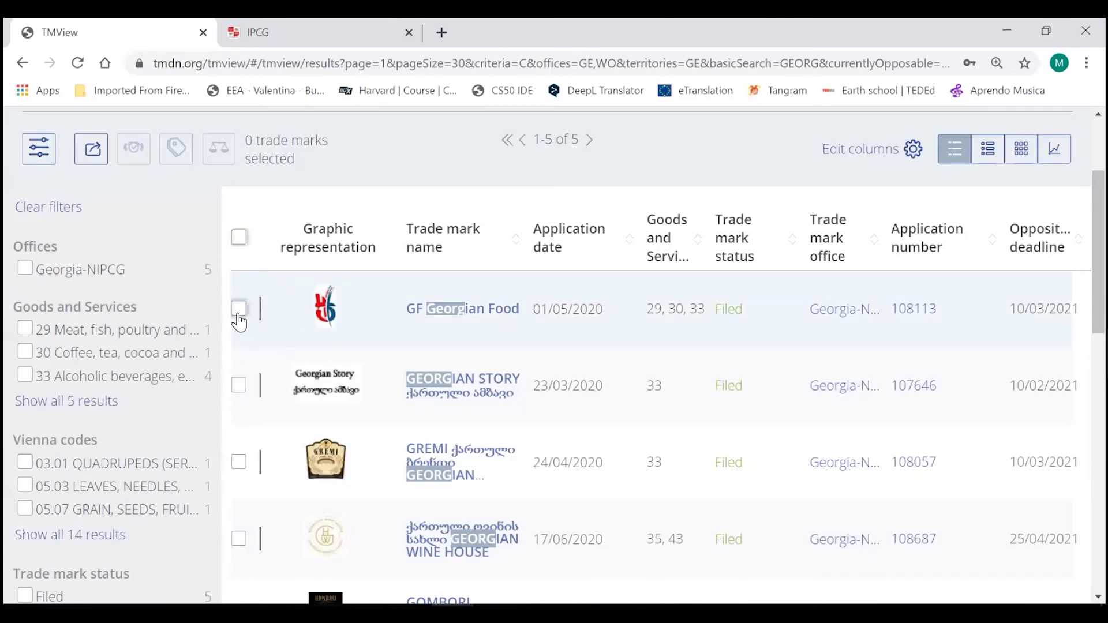
Step: Select the trade mark "GF Georgian Food" and activate an alert 5 days before its opposition period ends
{"action": "left_click", "coordinate": [239, 309]}
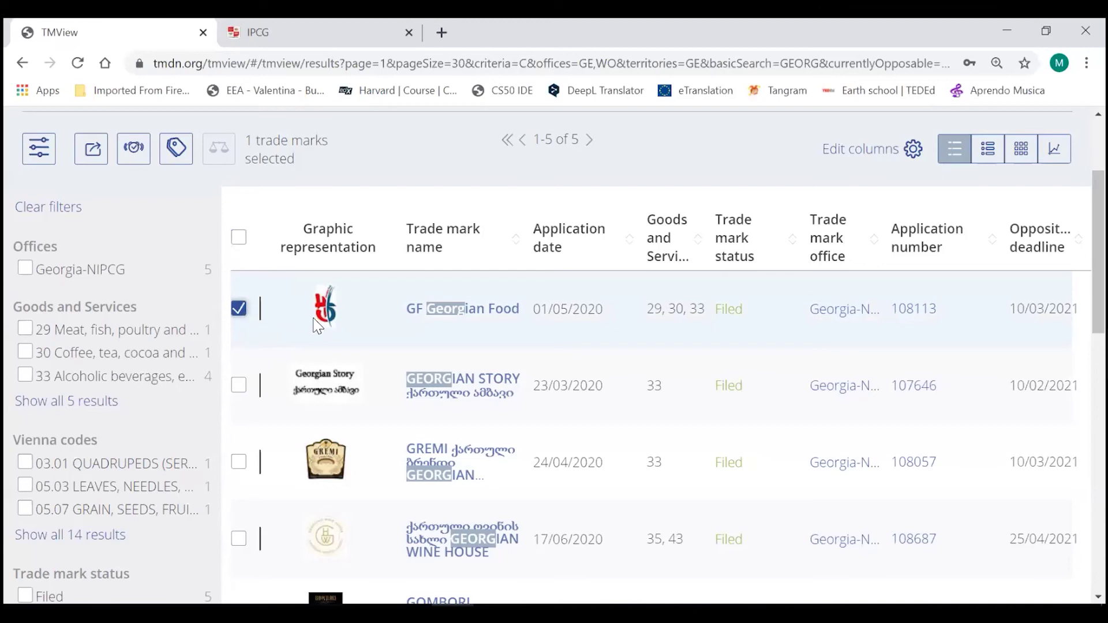
{"action": "left_click", "coordinate": [239, 310]}
{"action": "left_click", "coordinate": [239, 311]}
{"action": "left_click", "coordinate": [239, 311]}
{"action": "left_click", "coordinate": [239, 311]}
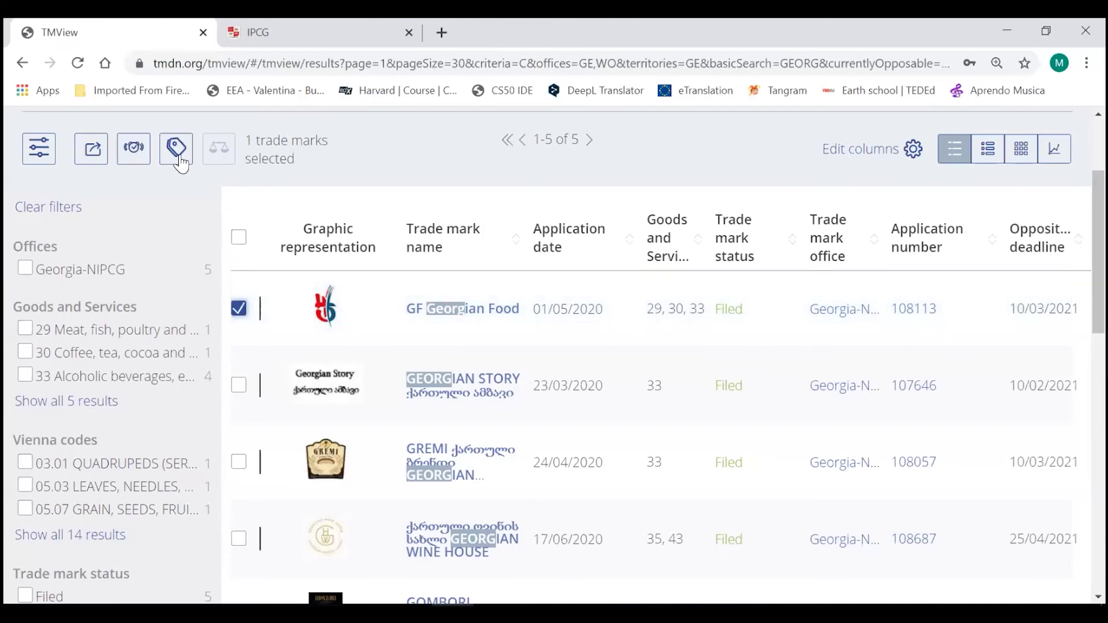
{"action": "left_click", "coordinate": [135, 159]}
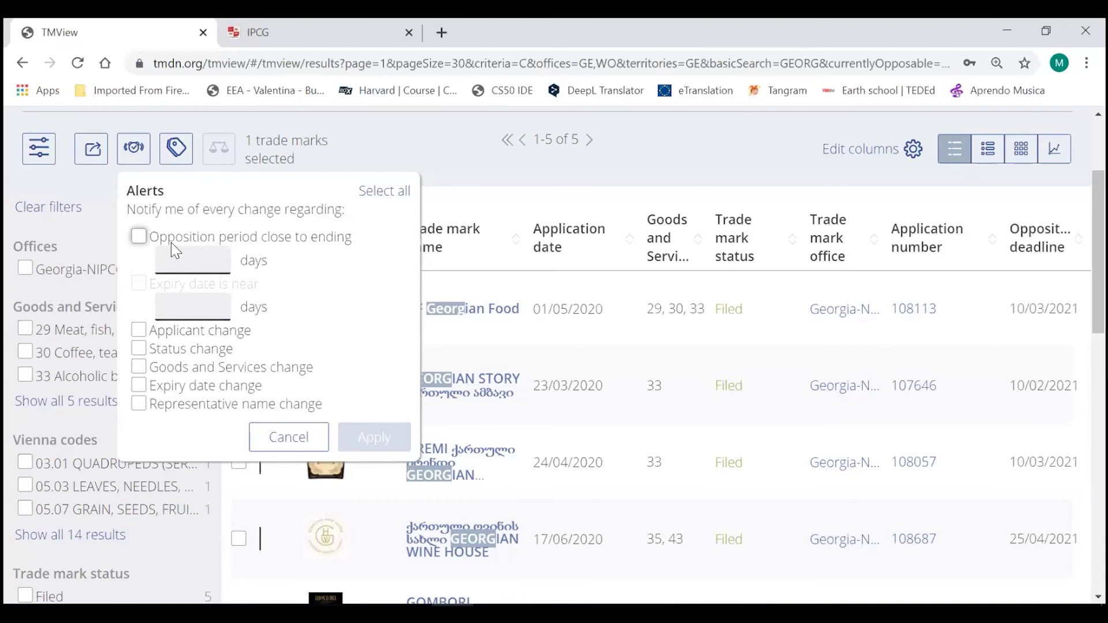
{"action": "left_click", "coordinate": [139, 242]}
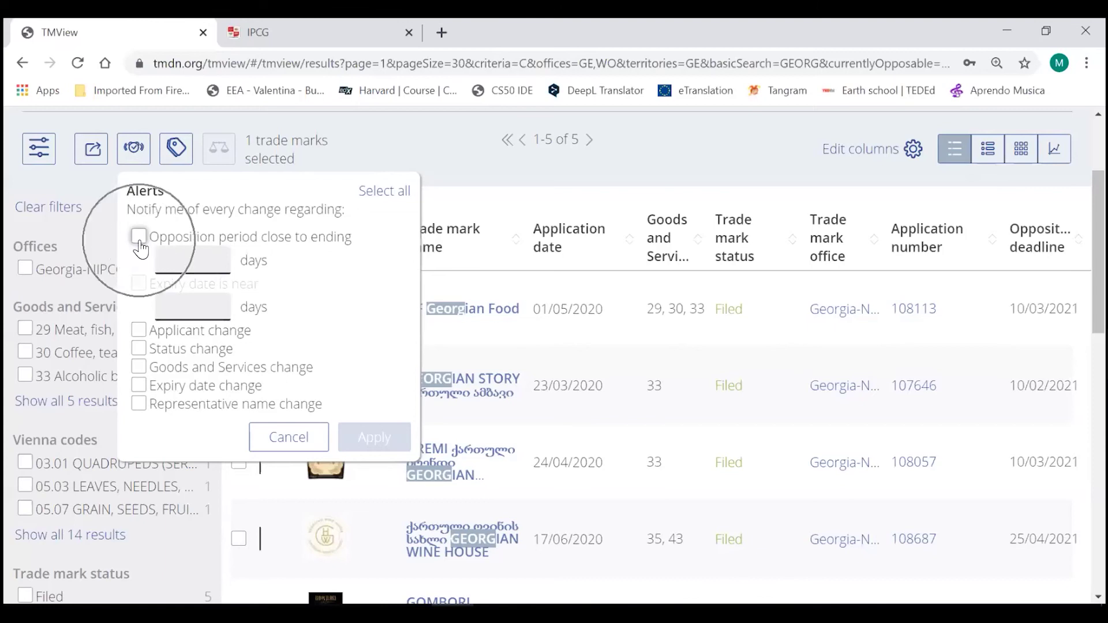
{"action": "left_click", "coordinate": [214, 255]}
{"action": "left_click", "coordinate": [215, 255]}
{"action": "left_click", "coordinate": [215, 255]}
{"action": "left_click", "coordinate": [215, 255]}
{"action": "left_click", "coordinate": [214, 255]}
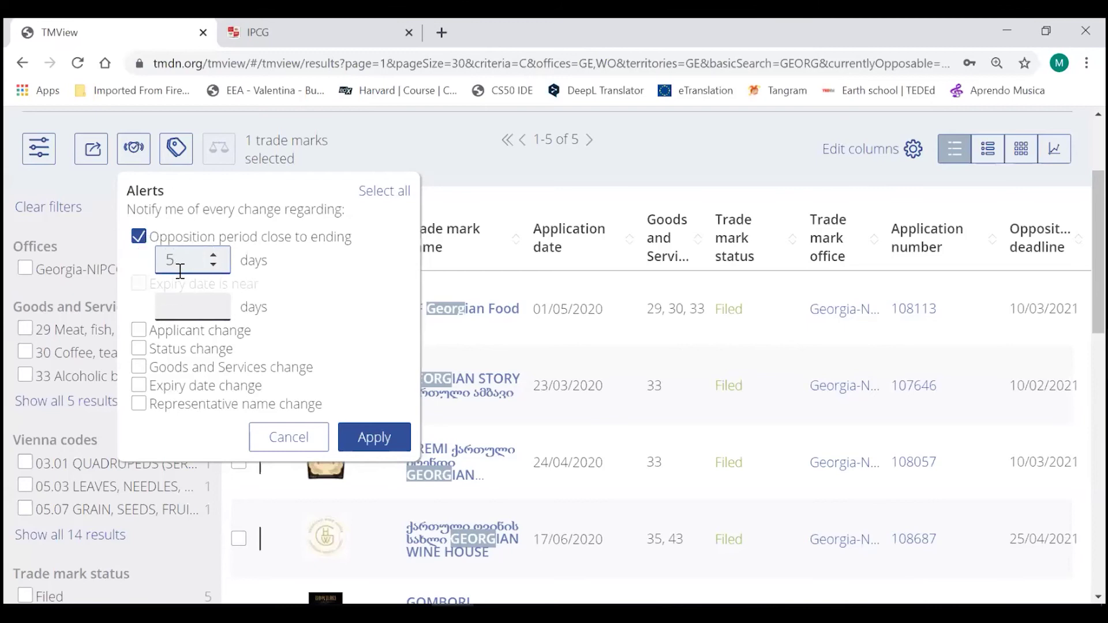
{"action": "left_click", "coordinate": [372, 437]}
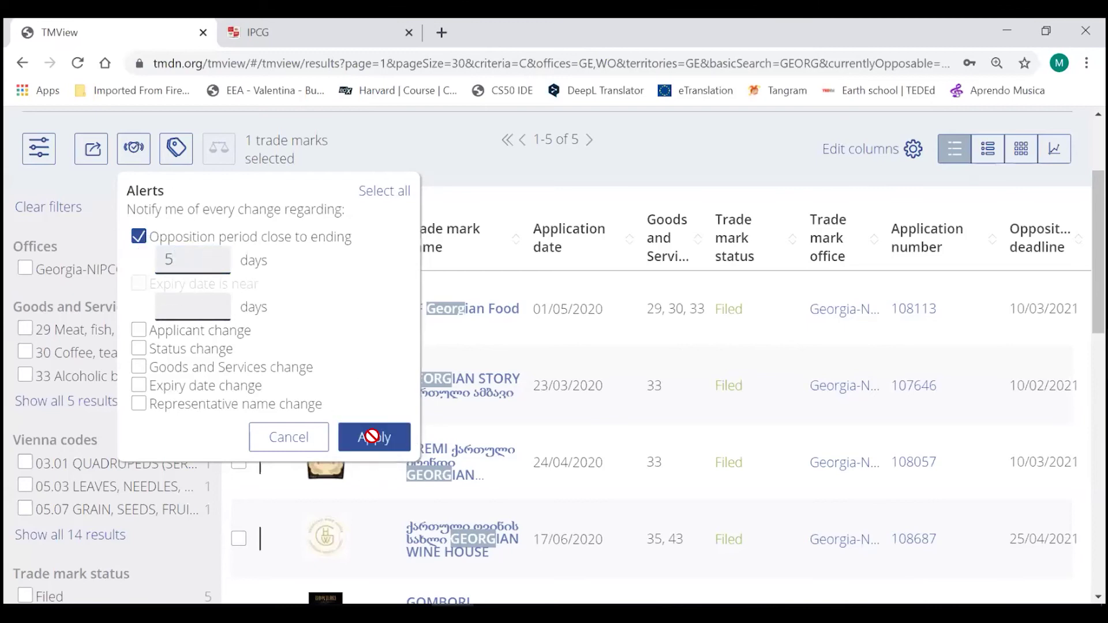
Step: Open the alerts page and view the alert set for "GF Georgian Food"
{"action": "scroll", "coordinate": [624, 460], "scroll_direction": "up", "scroll_amount": 1}
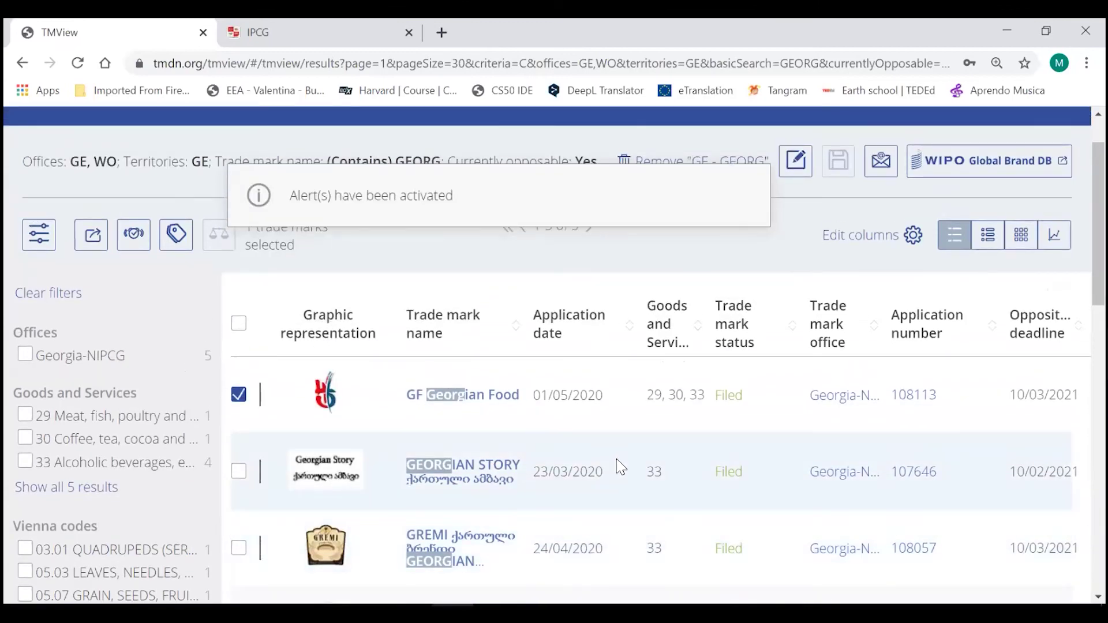
{"action": "scroll", "coordinate": [497, 363], "scroll_direction": "up", "scroll_amount": 1}
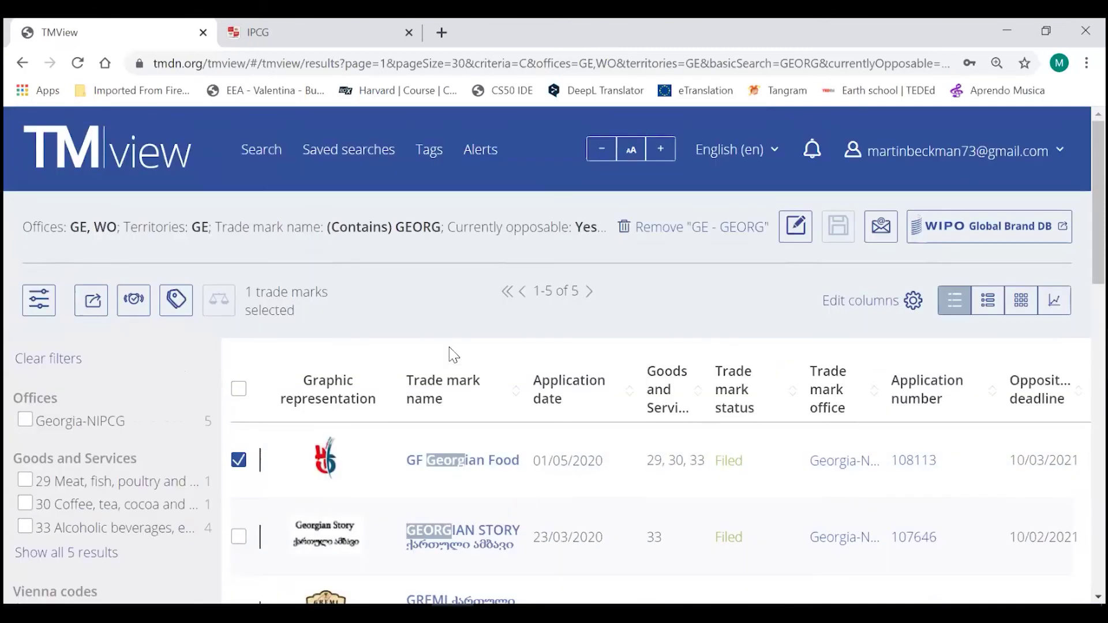
{"action": "left_click", "coordinate": [485, 153]}
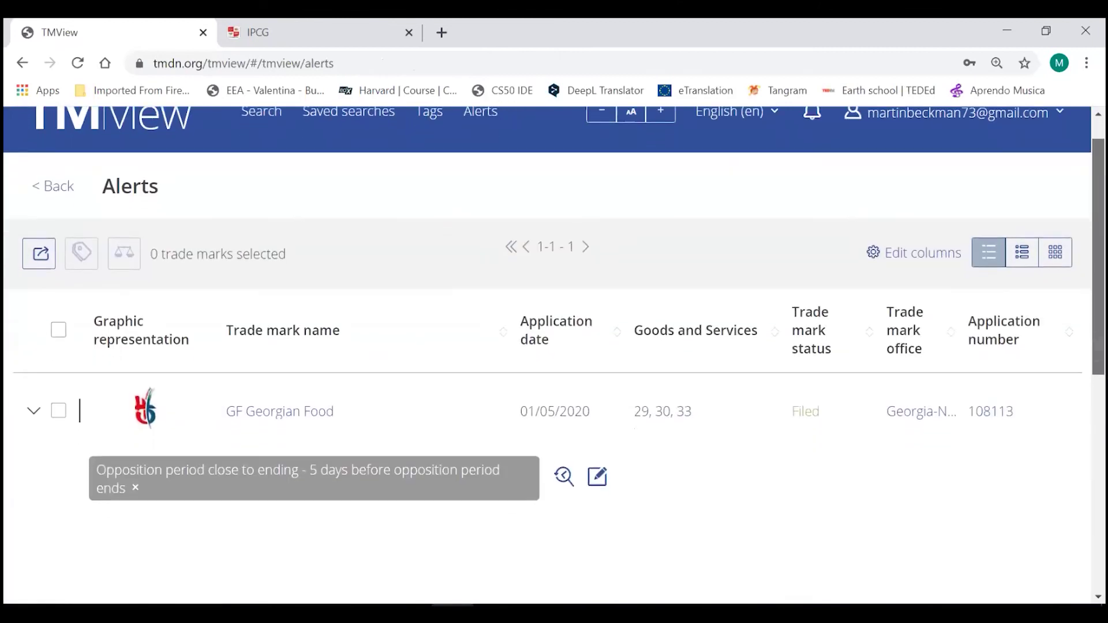
{"action": "scroll", "coordinate": [623, 415], "scroll_direction": "down", "scroll_amount": 2}
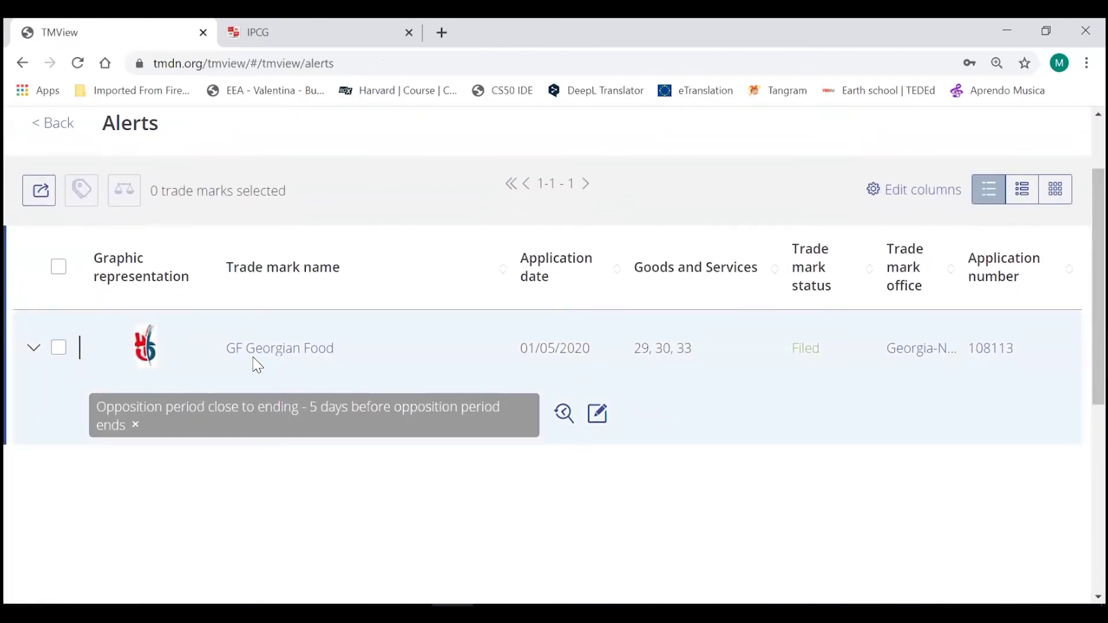
{"action": "left_click", "coordinate": [188, 427]}
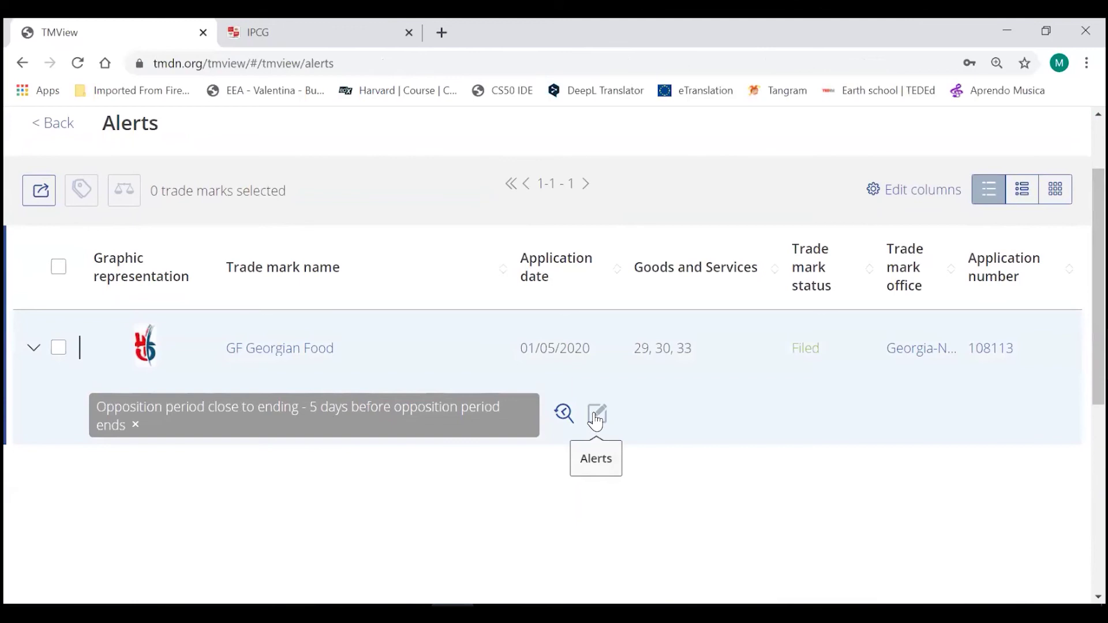
Step: Change the "Opposition period close to ending" alert for "GF Georgian Food" to 10 days
{"action": "left_click", "coordinate": [597, 420]}
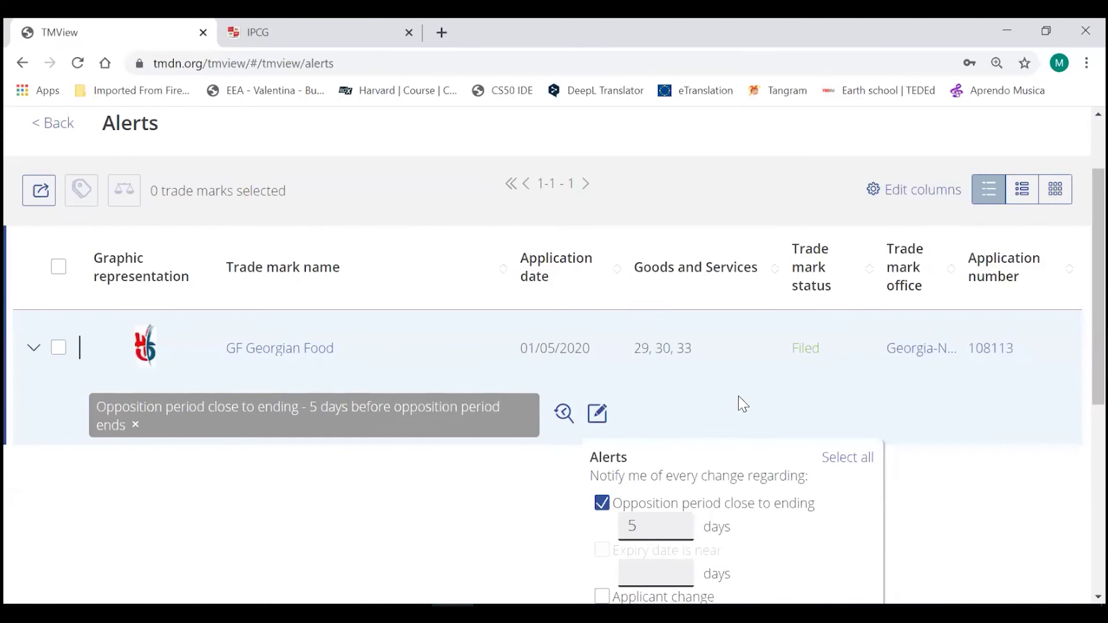
{"action": "scroll", "coordinate": [739, 399], "scroll_direction": "down", "scroll_amount": 3}
{"action": "left_click", "coordinate": [666, 354]}
{"action": "left_click", "coordinate": [677, 351]}
{"action": "left_click", "coordinate": [678, 351]}
{"action": "left_click", "coordinate": [677, 350]}
{"action": "left_click", "coordinate": [837, 537]}
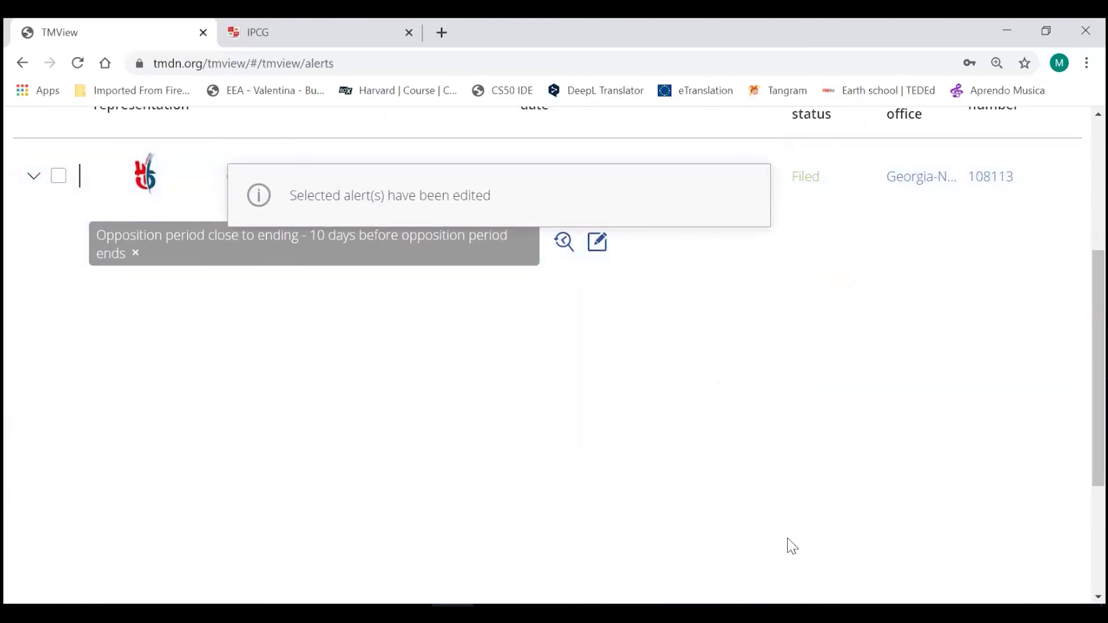
Step: Return to the saved searches and run "GE - GEORG" again
{"action": "scroll", "coordinate": [577, 461], "scroll_direction": "up", "scroll_amount": 5}
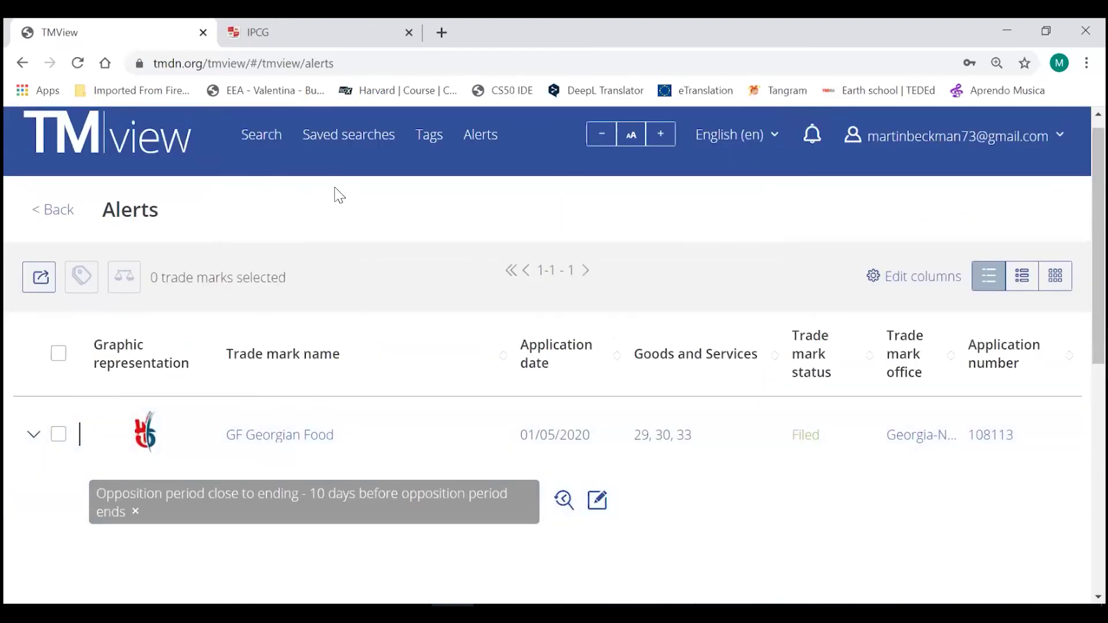
{"action": "left_click", "coordinate": [339, 146]}
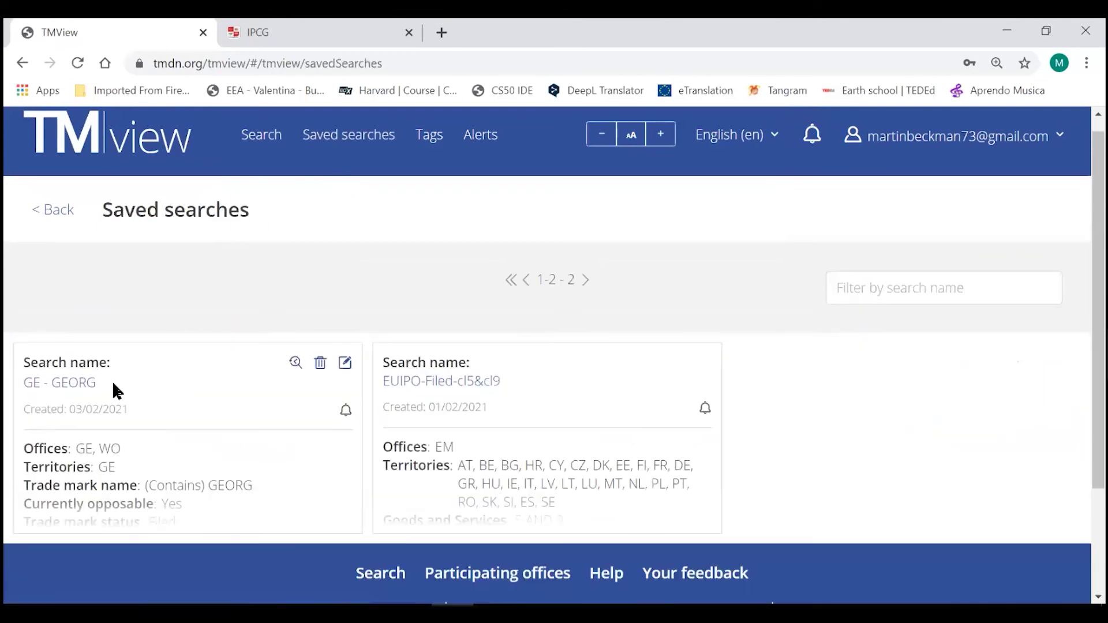
{"action": "left_click", "coordinate": [82, 384]}
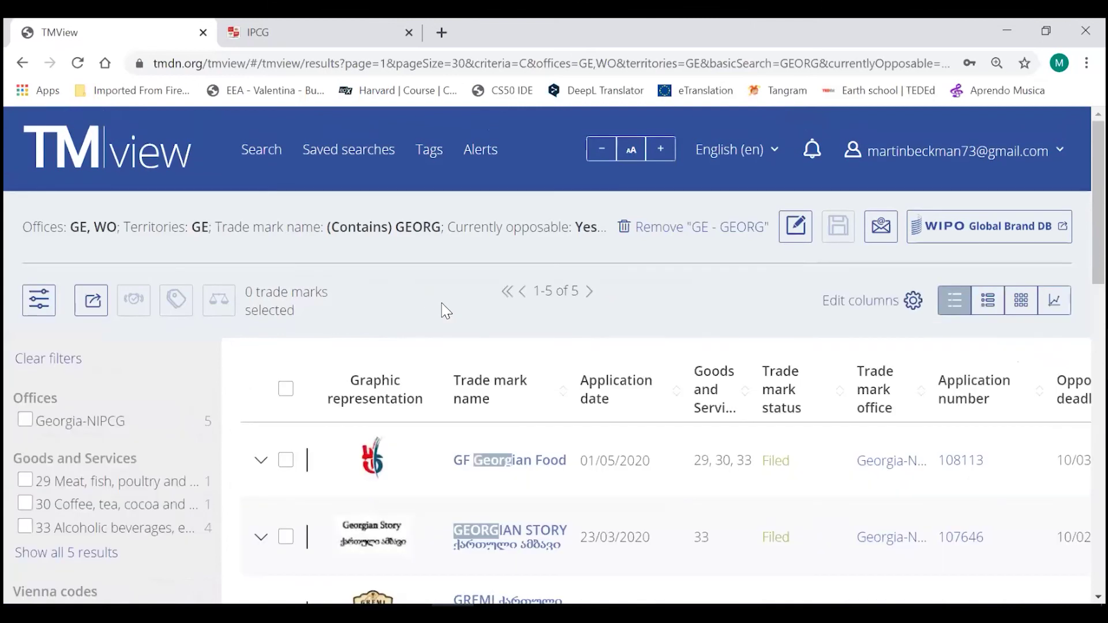
Step: Select the trade mark "GF Georgian Food" and apply a newly created tag named "Food company" to it
{"action": "scroll", "coordinate": [446, 309], "scroll_direction": "down", "scroll_amount": 4}
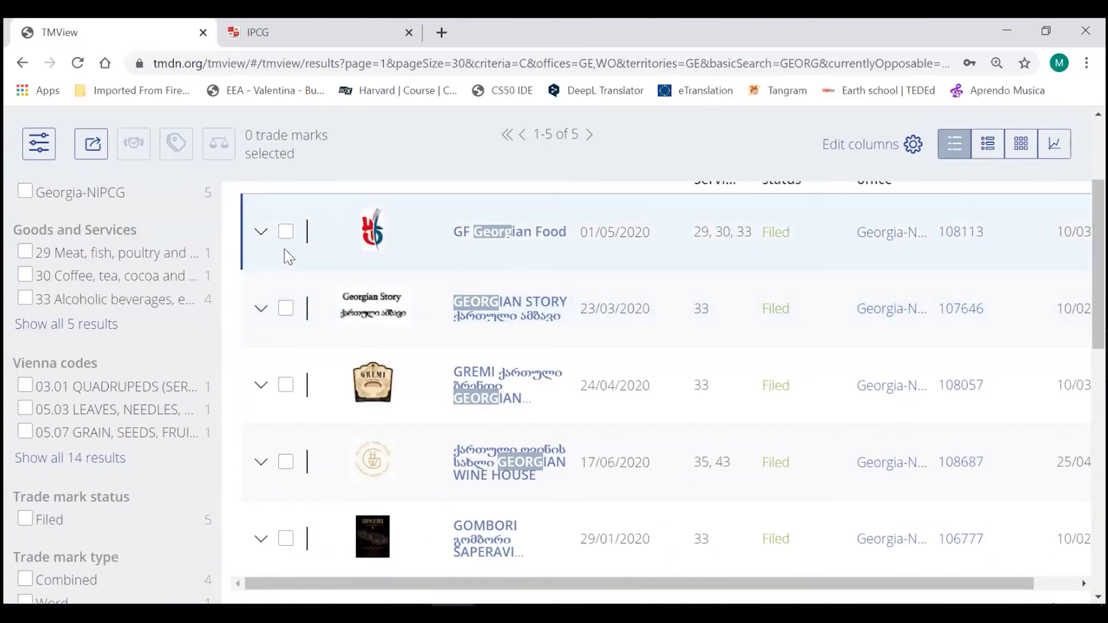
{"action": "left_click", "coordinate": [285, 231]}
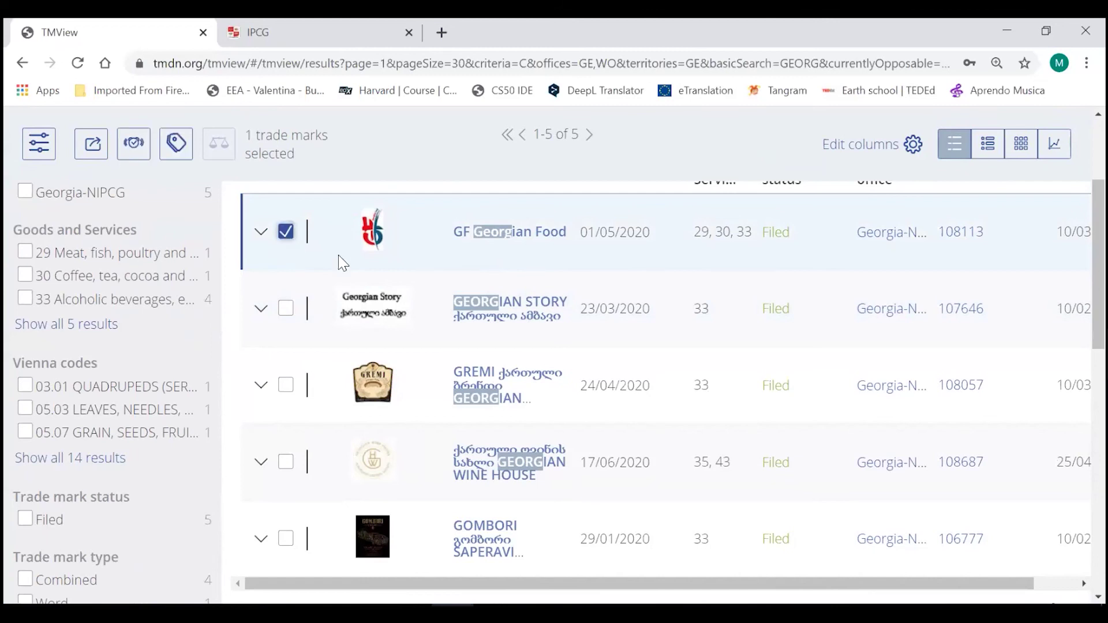
{"action": "scroll", "coordinate": [408, 292], "scroll_direction": "up", "scroll_amount": 2}
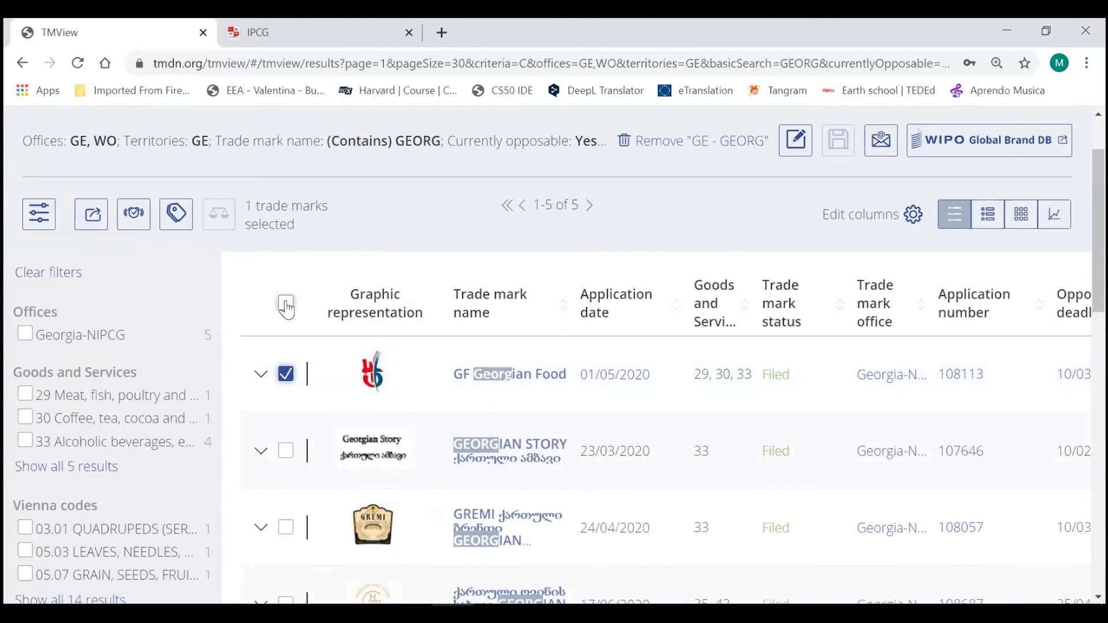
{"action": "left_click", "coordinate": [177, 218]}
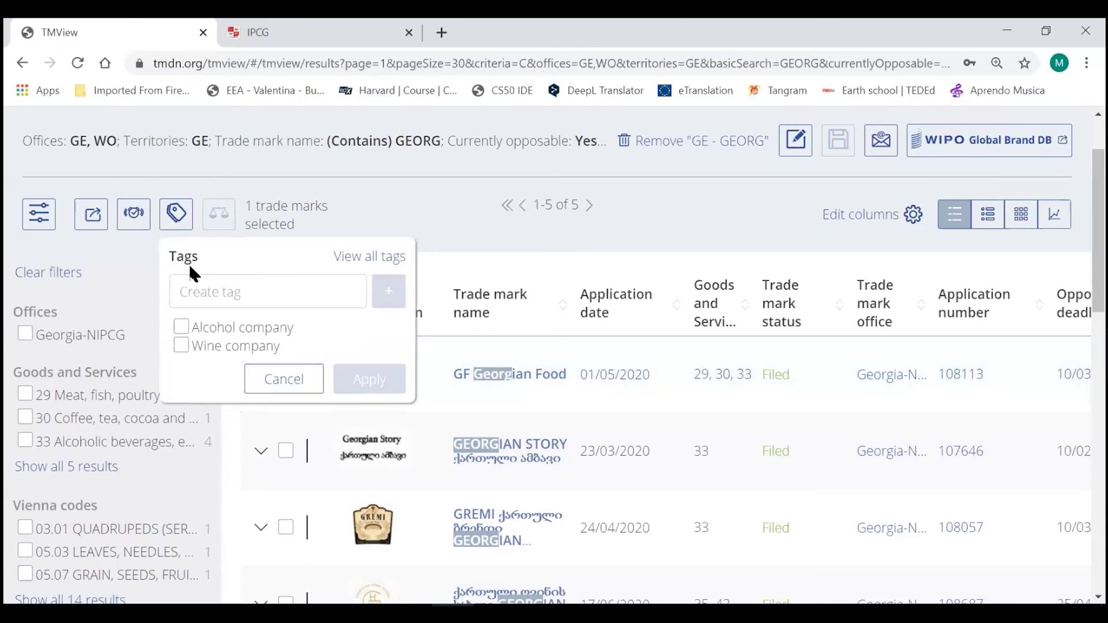
{"action": "left_click", "coordinate": [196, 286]}
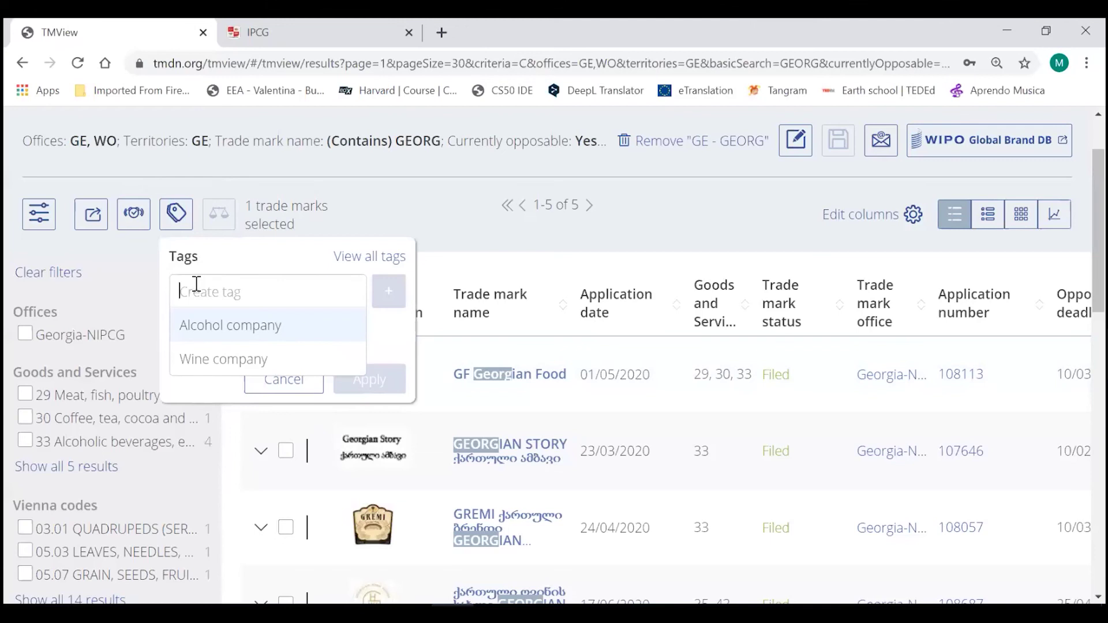
{"action": "type", "text": "Food company"}
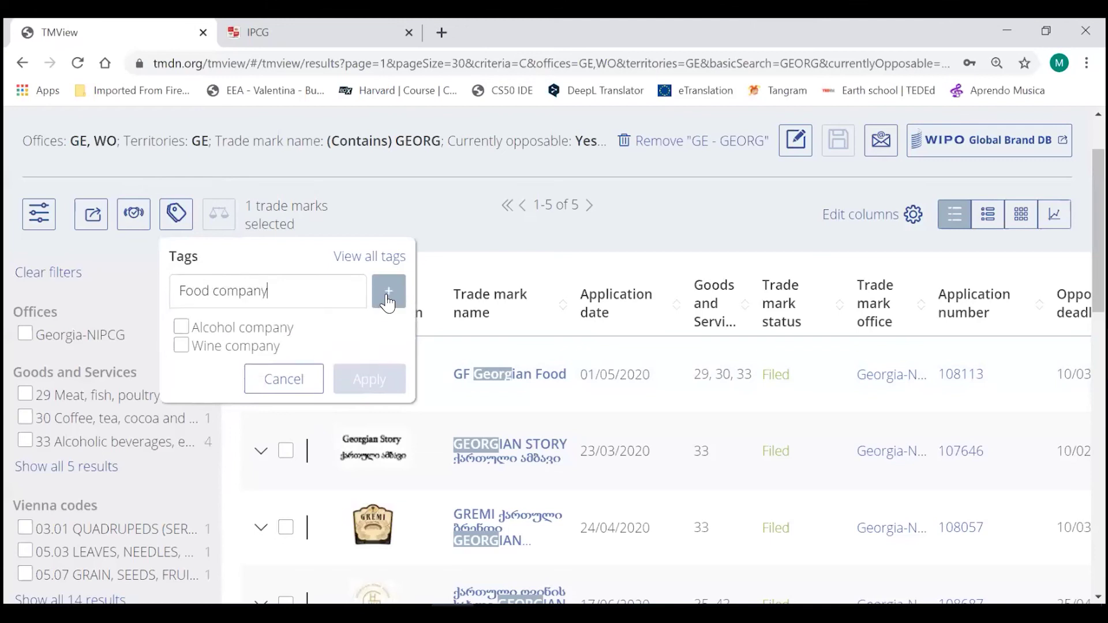
{"action": "left_click", "coordinate": [388, 300]}
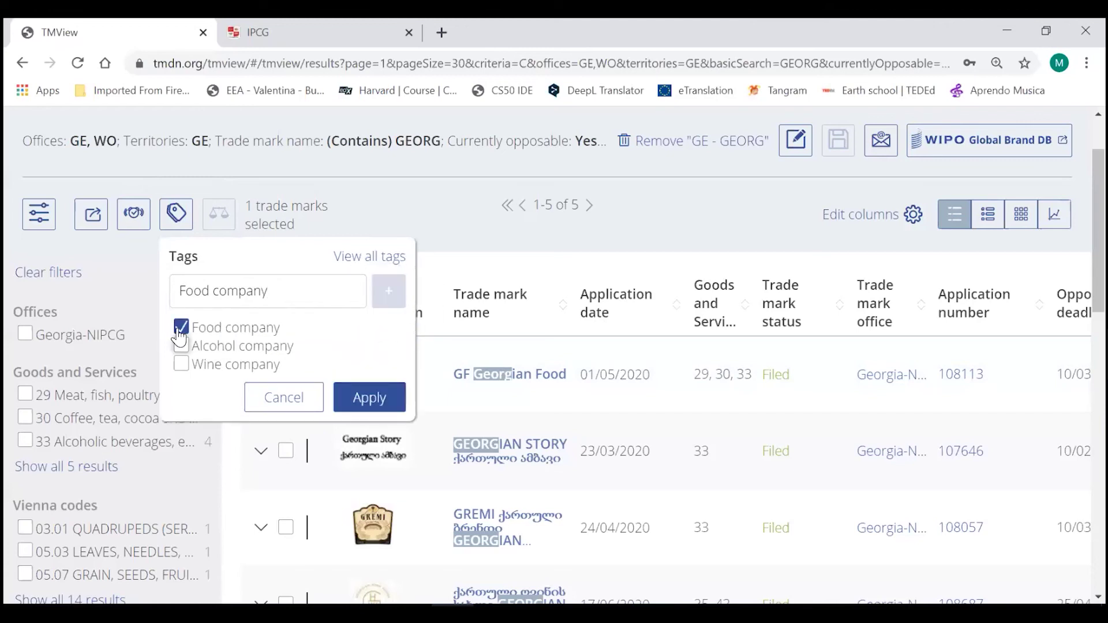
{"action": "left_click", "coordinate": [375, 398]}
Step: Open the tags page and look through all tagged trade marks and the tags assigned to them
{"action": "scroll", "coordinate": [577, 456], "scroll_direction": "up", "scroll_amount": 2}
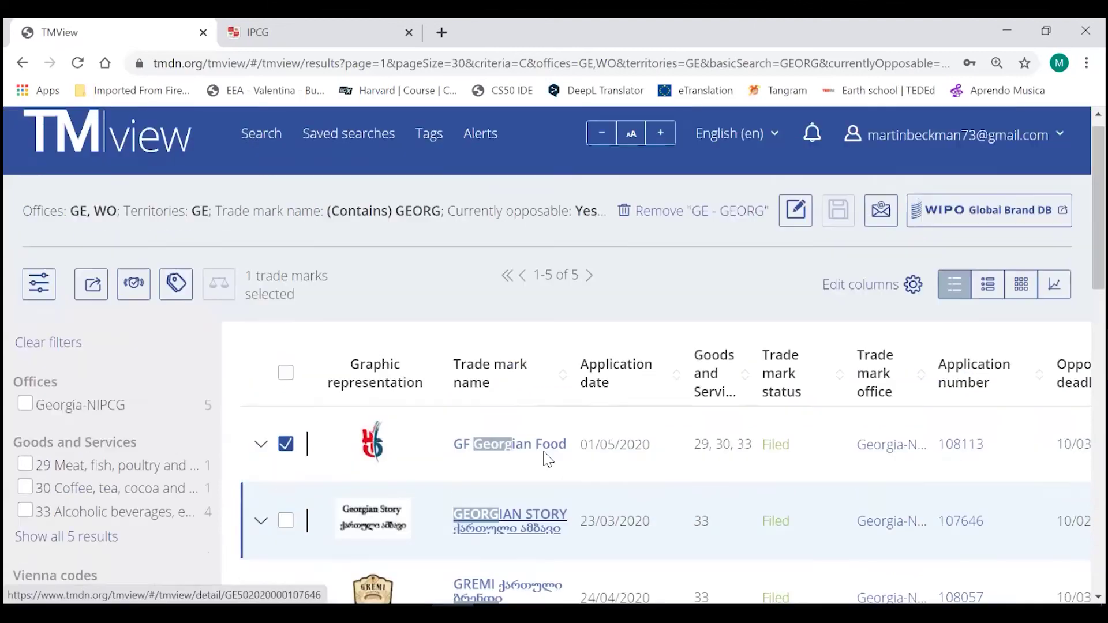
{"action": "left_click", "coordinate": [432, 157]}
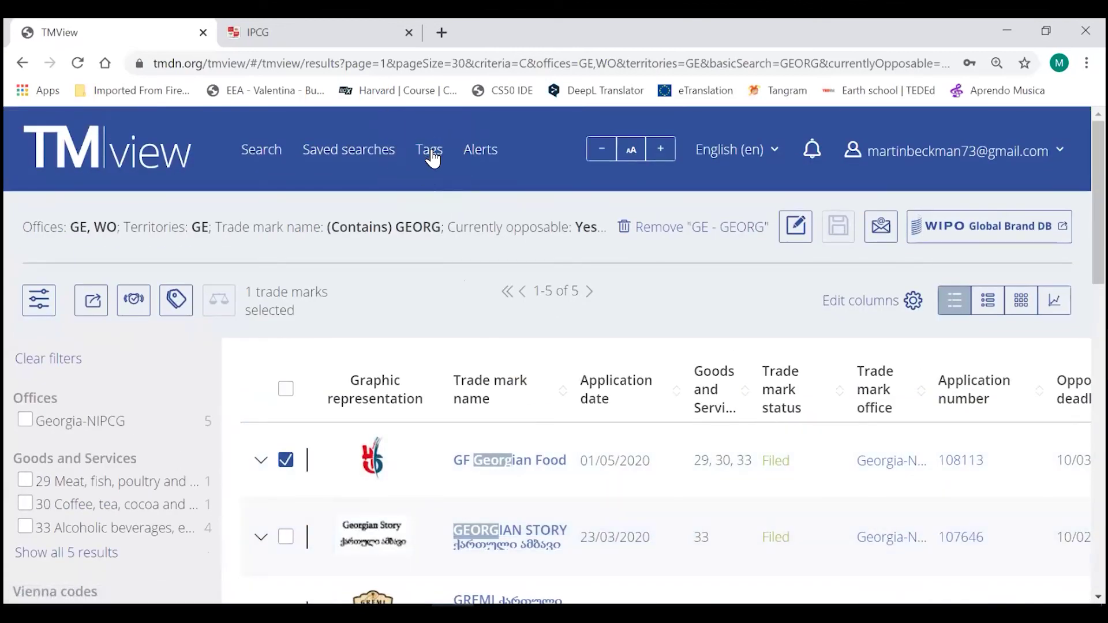
{"action": "scroll", "coordinate": [554, 355], "scroll_direction": "down", "scroll_amount": 2}
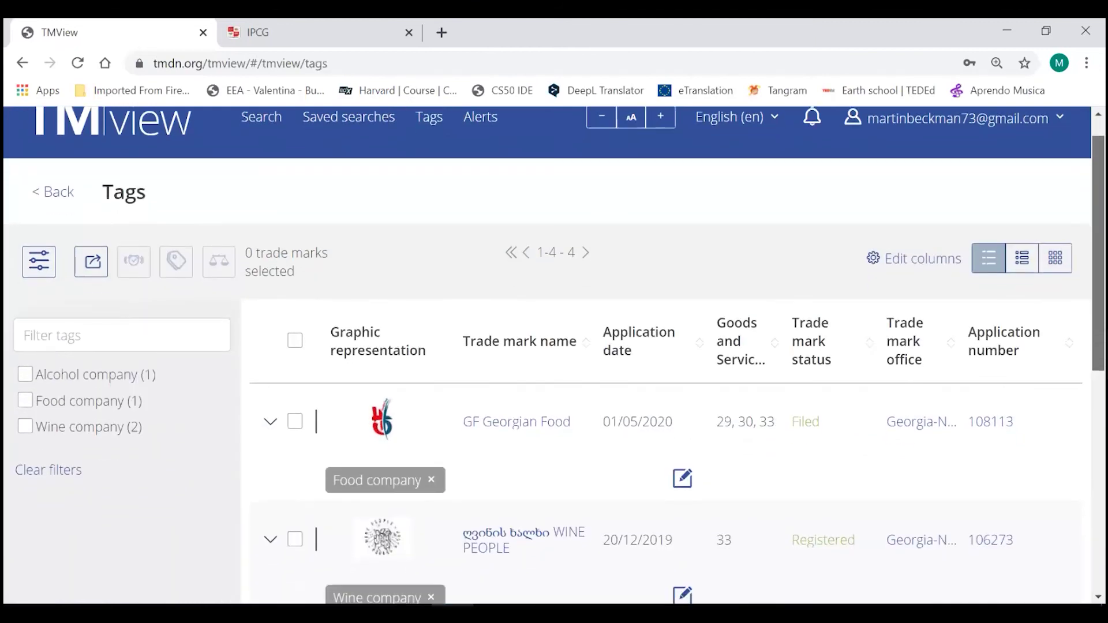
{"action": "scroll", "coordinate": [554, 355], "scroll_direction": "down", "scroll_amount": 2}
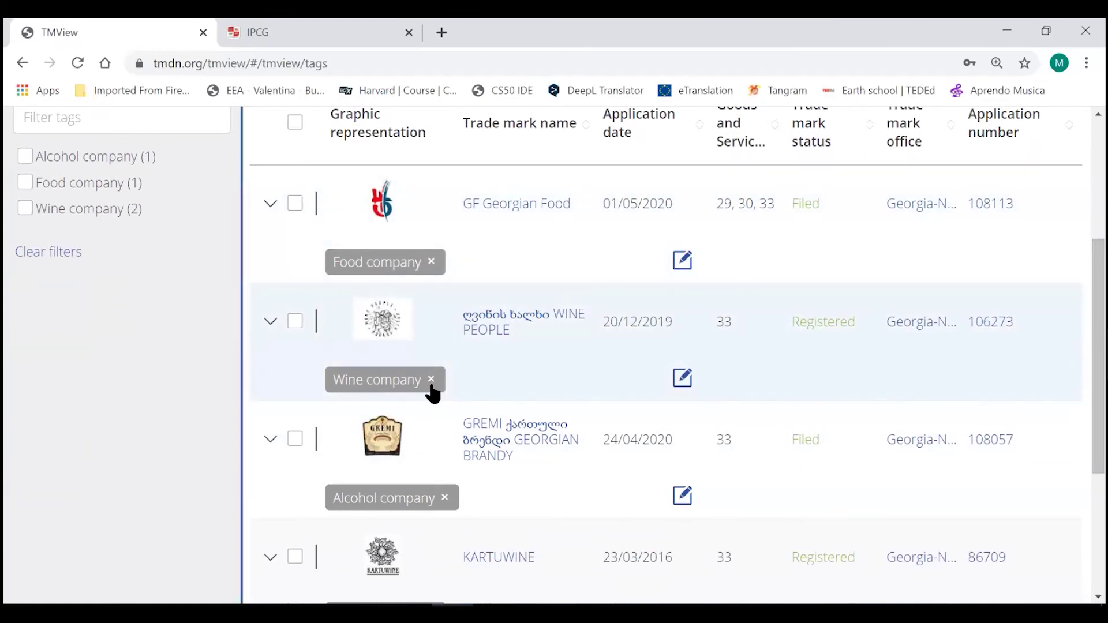
{"action": "scroll", "coordinate": [434, 398], "scroll_direction": "down", "scroll_amount": 2}
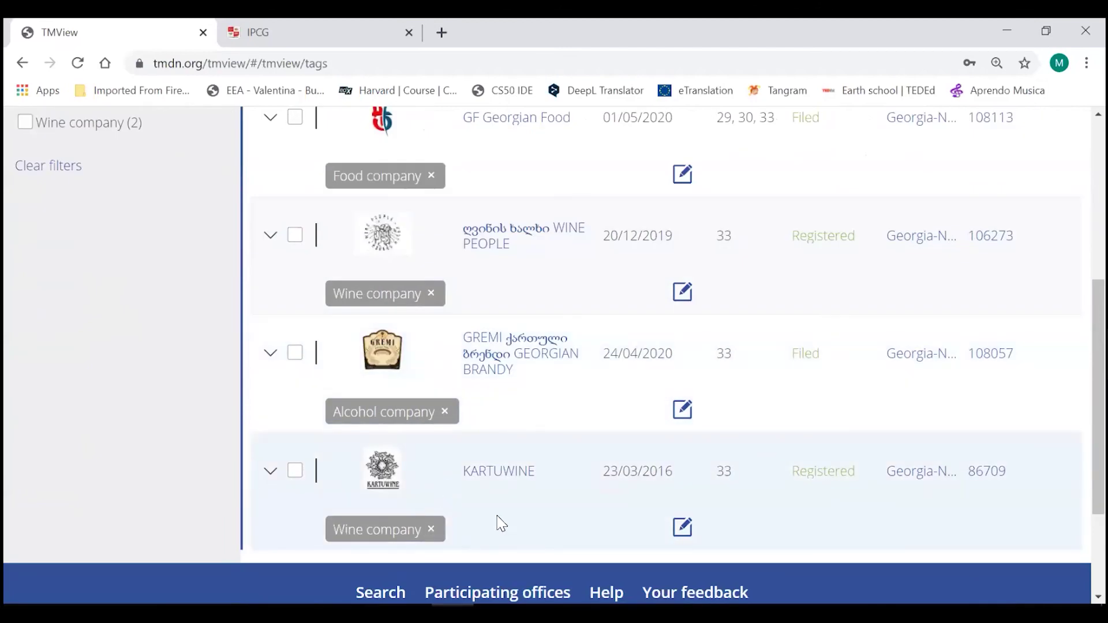
{"action": "scroll", "coordinate": [224, 334], "scroll_direction": "up", "scroll_amount": 3}
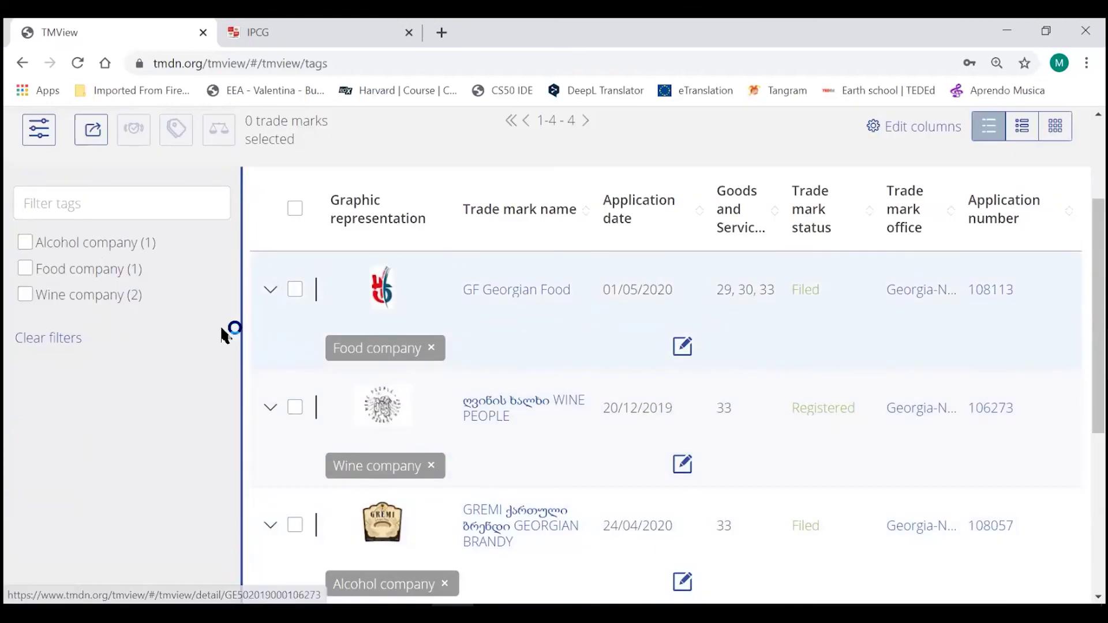
Step: Try filtering the tagged trade marks by "Food company" and remove the filter again
{"action": "left_click", "coordinate": [25, 269]}
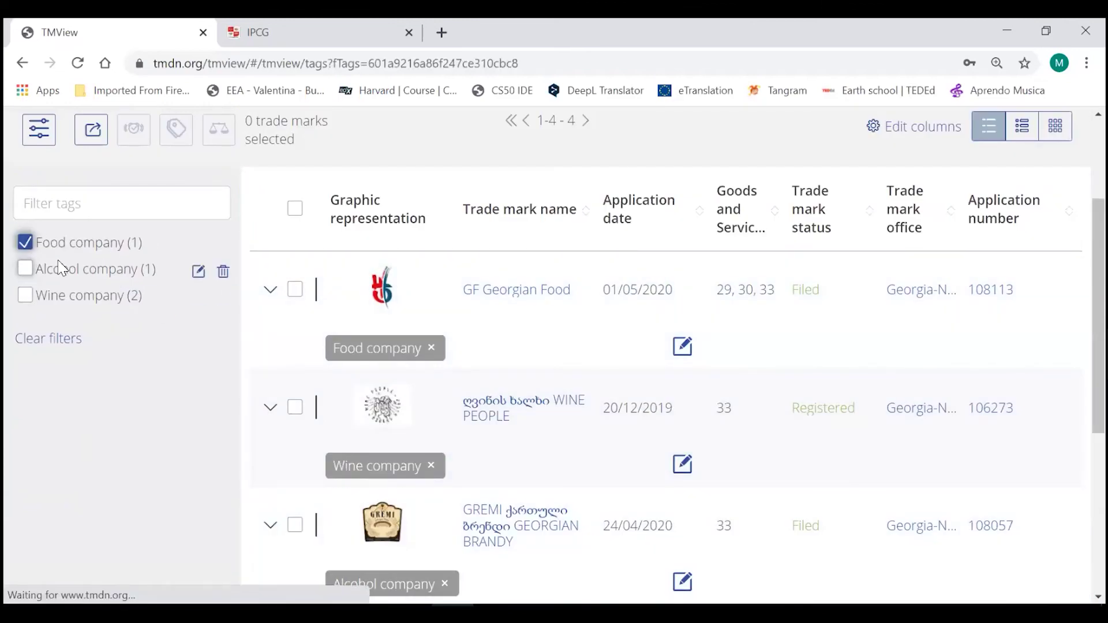
{"action": "left_click", "coordinate": [24, 244]}
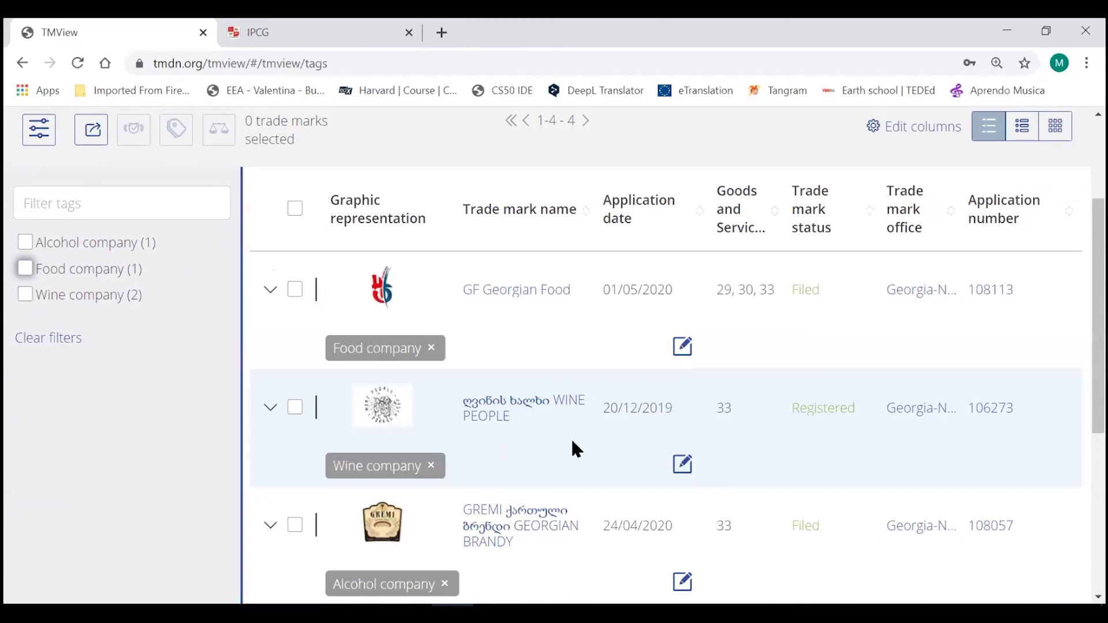
{"action": "scroll", "coordinate": [568, 370], "scroll_direction": "up", "scroll_amount": 2}
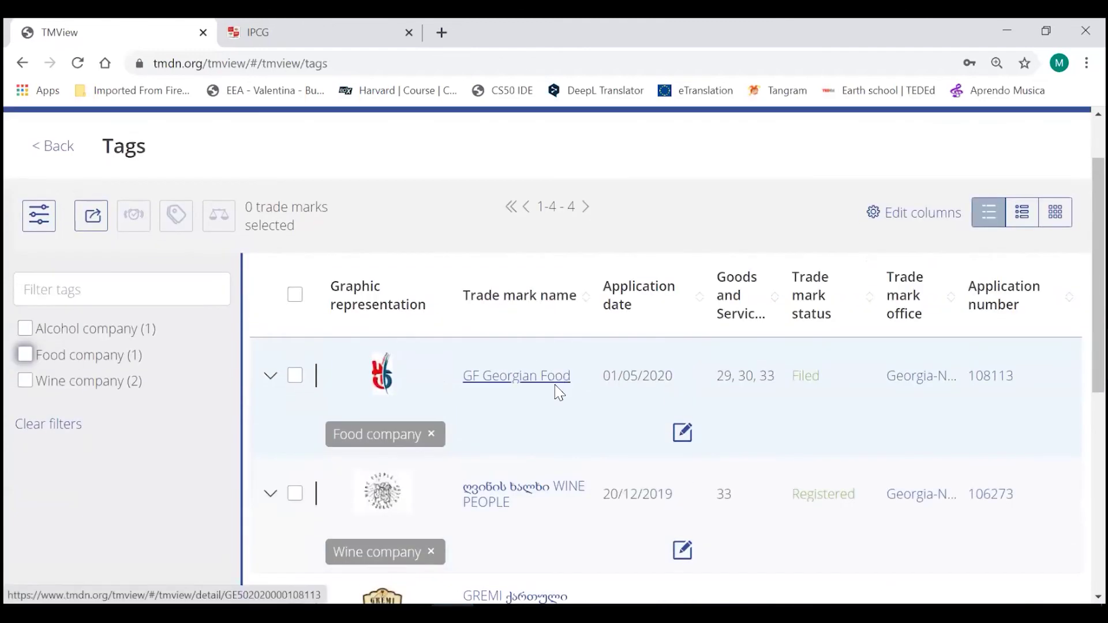
{"action": "scroll", "coordinate": [367, 218], "scroll_direction": "up", "scroll_amount": 2}
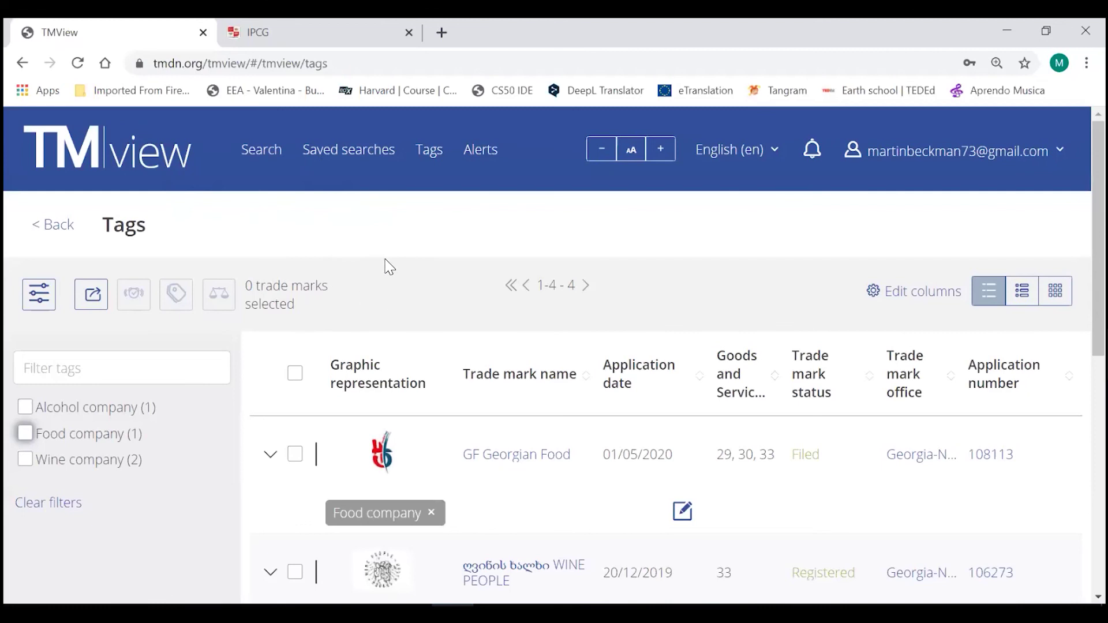
Step: Switch to Firefox, copy the address of the ZACGENVA detail page, and open it in a new Chrome tab
{"action": "left_click", "coordinate": [410, 615]}
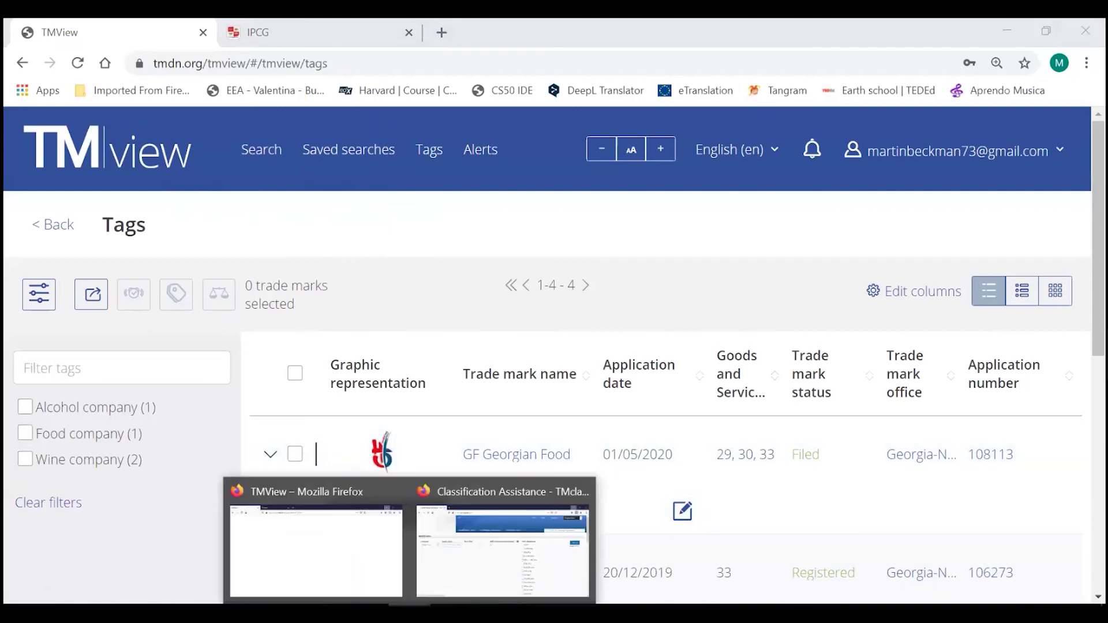
{"action": "left_click", "coordinate": [472, 580]}
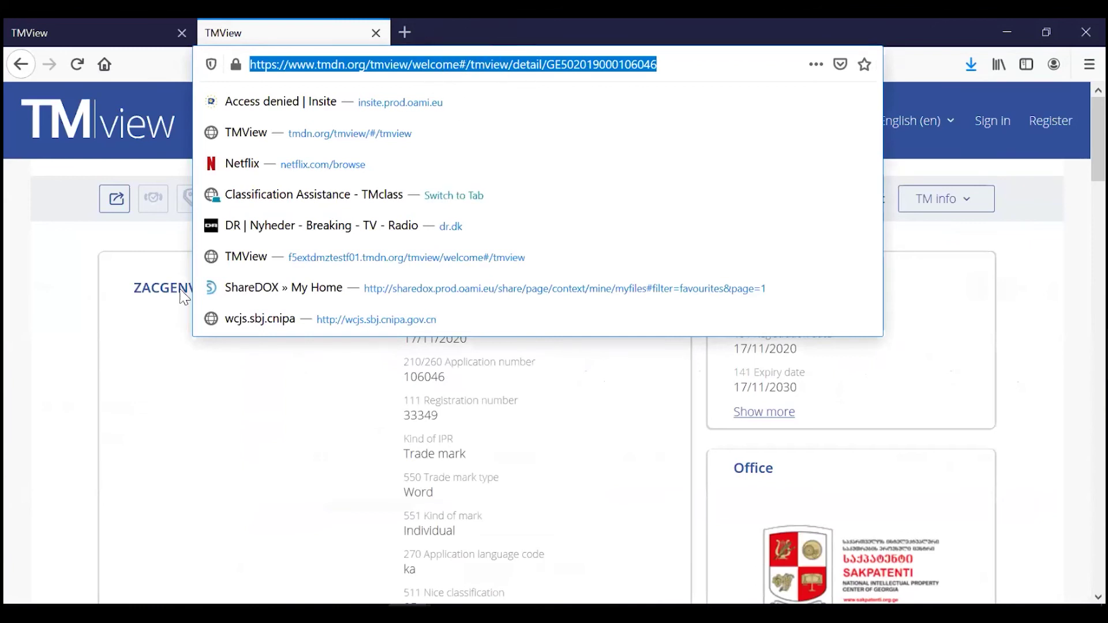
{"action": "left_click", "coordinate": [103, 339]}
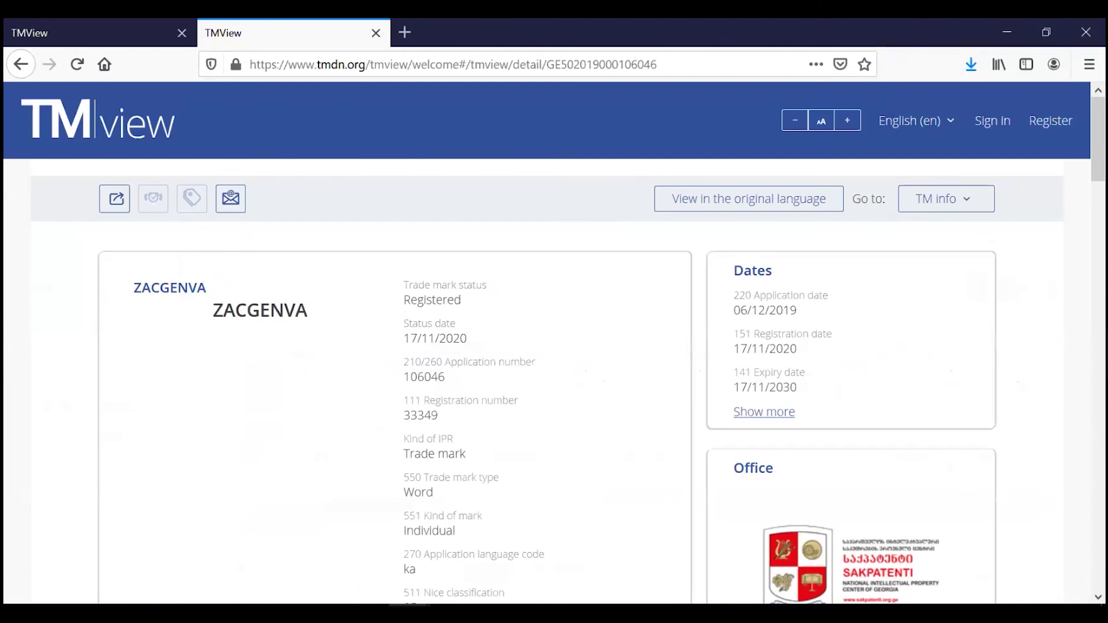
{"action": "left_click", "coordinate": [1007, 32]}
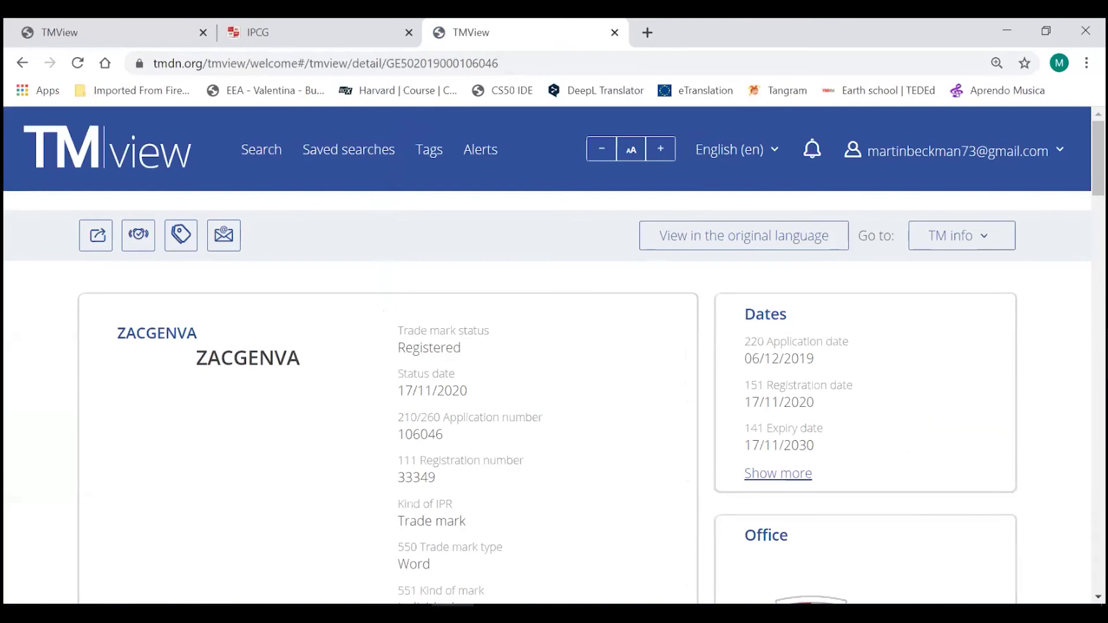
Step: Go to the Priority section of the ZACGENVA record and compare the priority date with the application date
{"action": "left_click", "coordinate": [959, 236]}
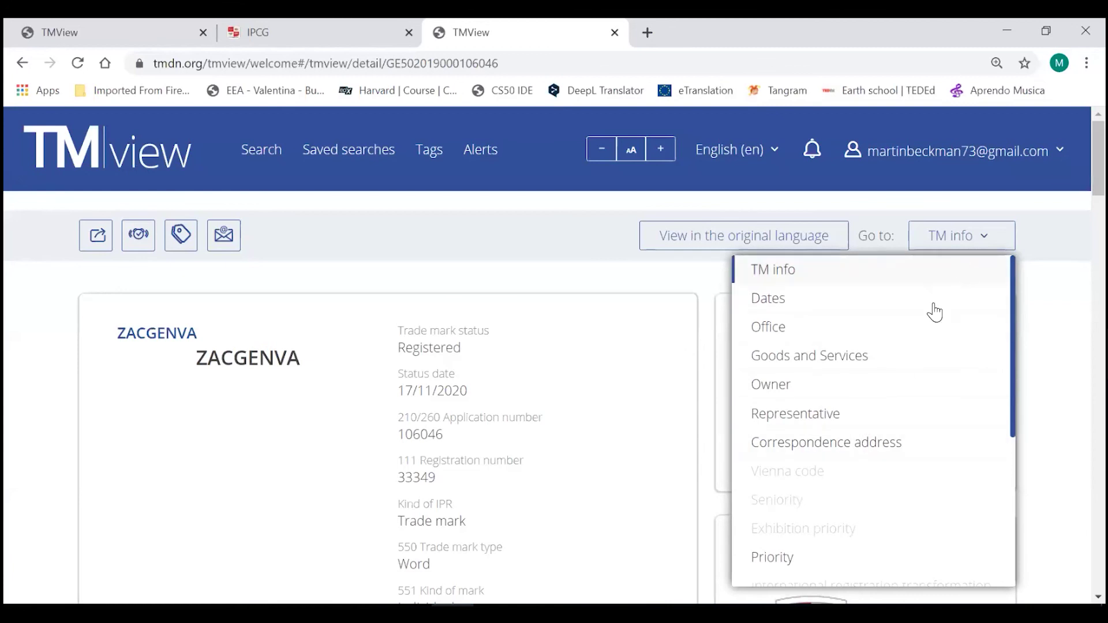
{"action": "left_click", "coordinate": [806, 570]}
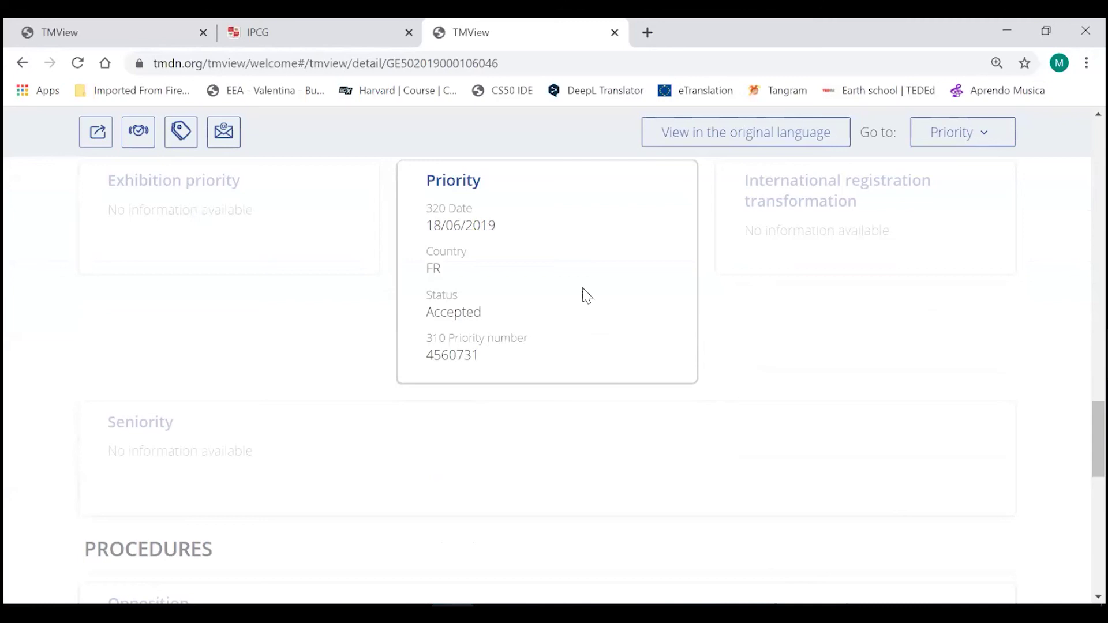
{"action": "left_click", "coordinate": [481, 193]}
{"action": "left_click_drag", "start_coordinate": [1098, 439], "coordinate": [1098, 169]}
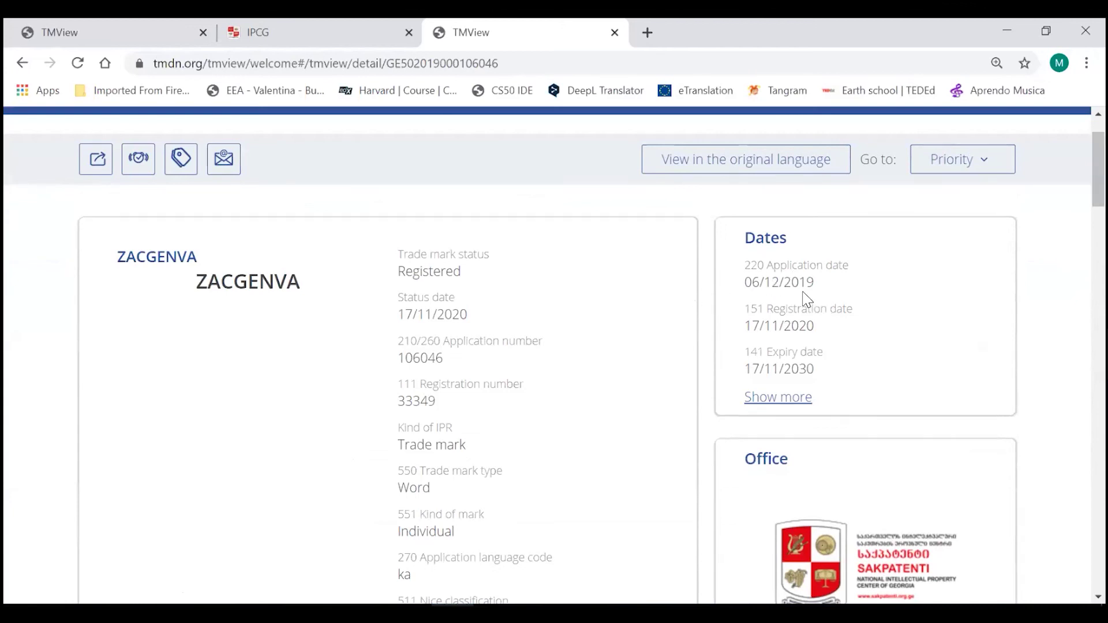
Step: Return to the Priority section, check the priority country and status, and select the priority number
{"action": "left_click_drag", "start_coordinate": [1098, 170], "coordinate": [1098, 428]}
{"action": "left_click", "coordinate": [448, 348]}
{"action": "left_click", "coordinate": [446, 345]}
{"action": "left_click", "coordinate": [448, 347]}
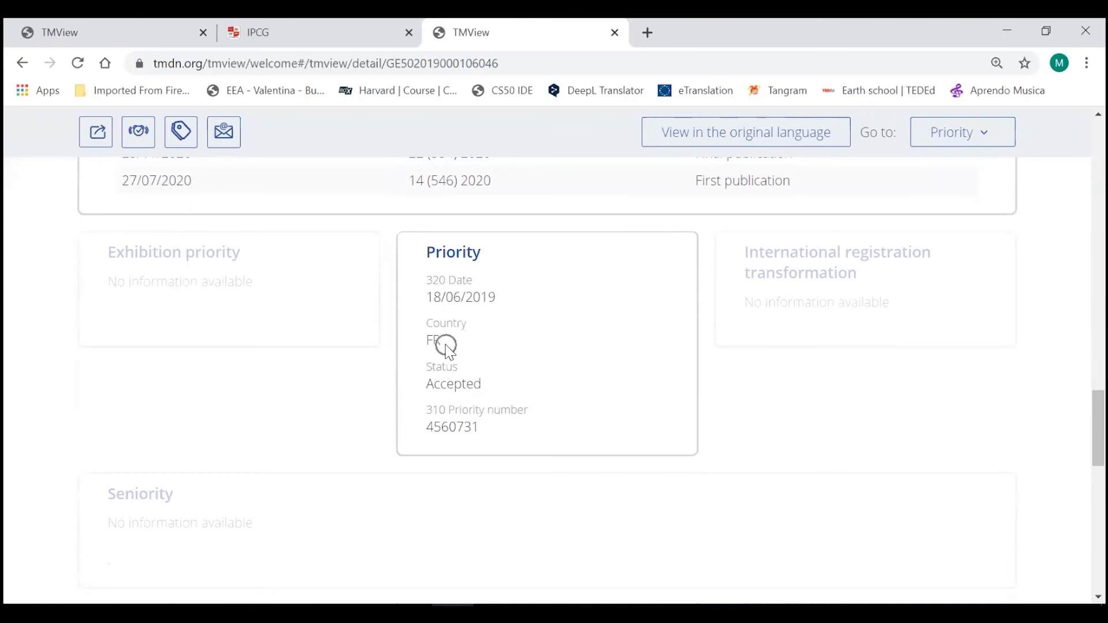
{"action": "left_click", "coordinate": [439, 379]}
{"action": "left_click", "coordinate": [467, 440]}
{"action": "double_click", "coordinate": [452, 426]}
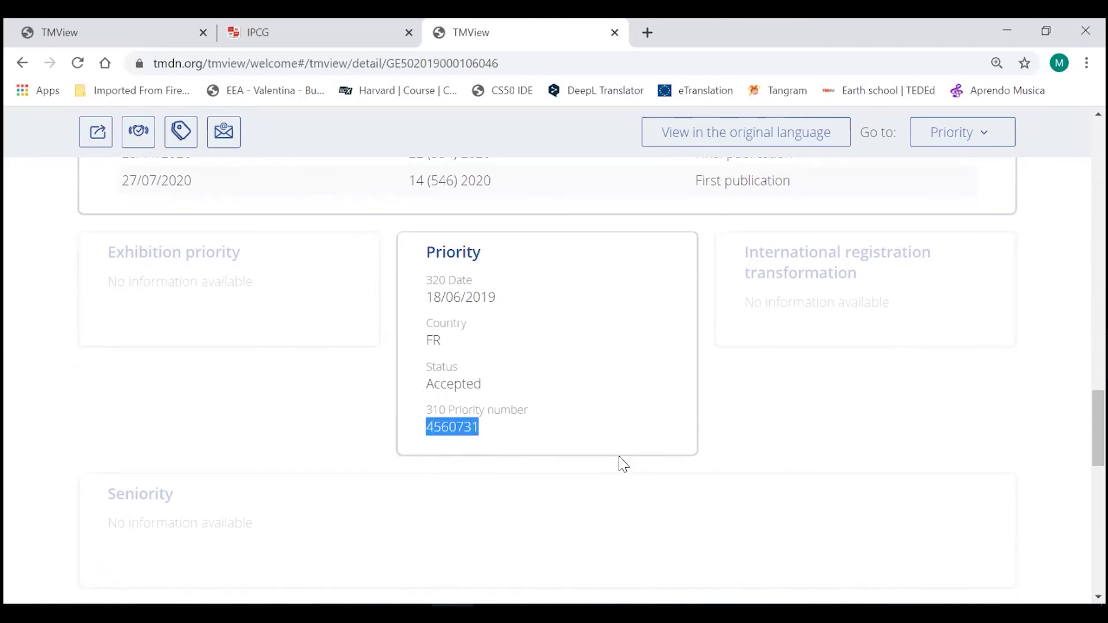
Step: Return to the first TMview tab, load an empty search form, and show the advanced options
{"action": "left_click", "coordinate": [39, 34]}
{"action": "left_click", "coordinate": [77, 63]}
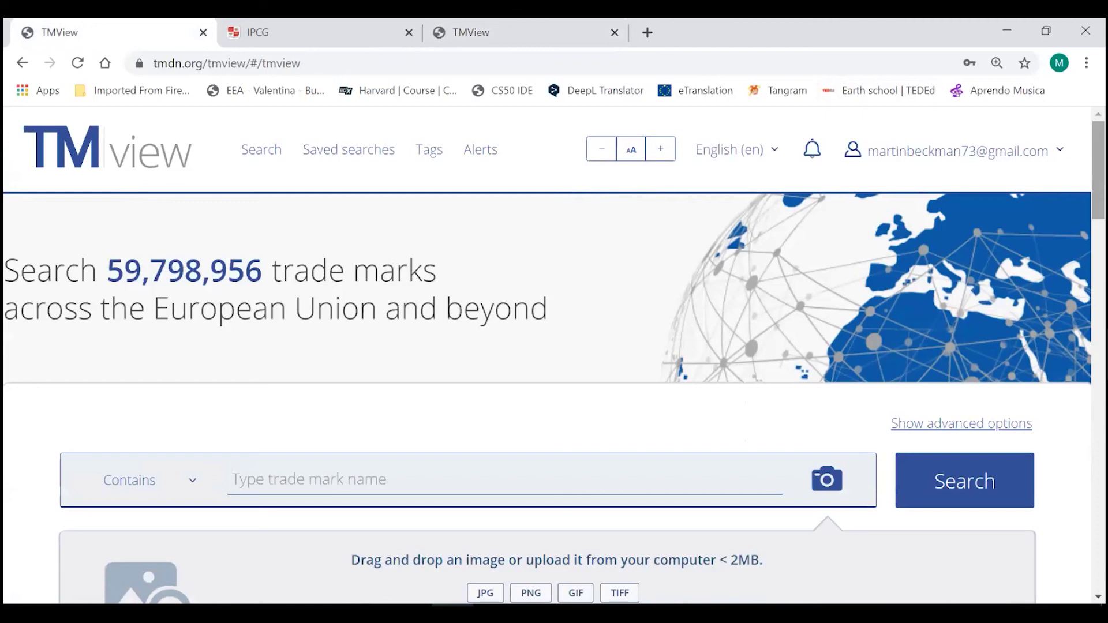
{"action": "scroll", "coordinate": [552, 355], "scroll_direction": "down", "scroll_amount": 2}
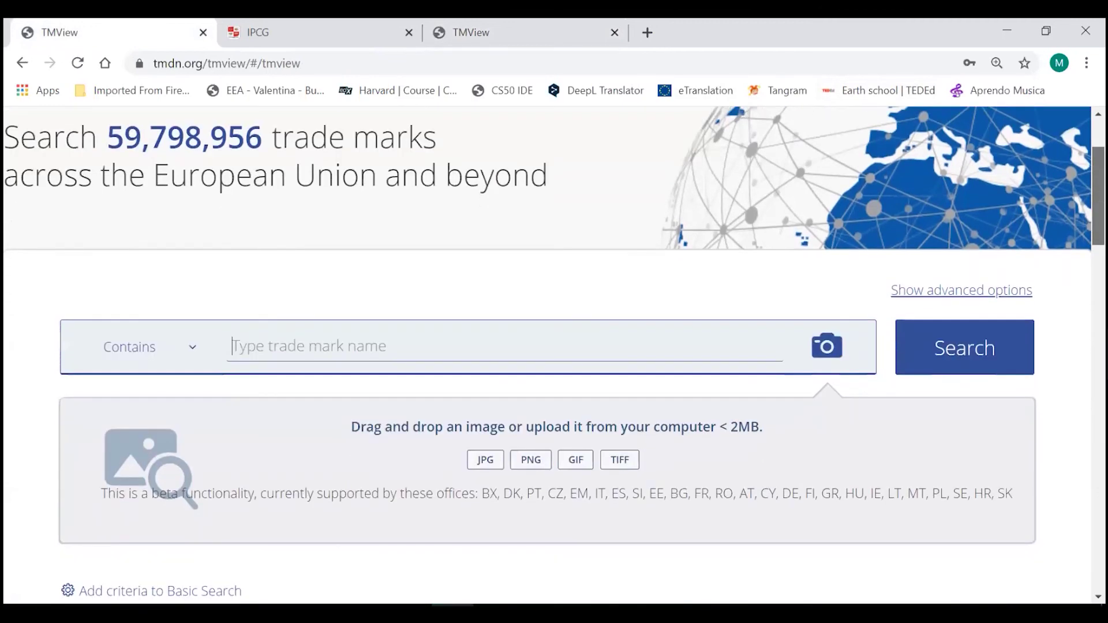
{"action": "scroll", "coordinate": [553, 354], "scroll_direction": "down", "scroll_amount": 1}
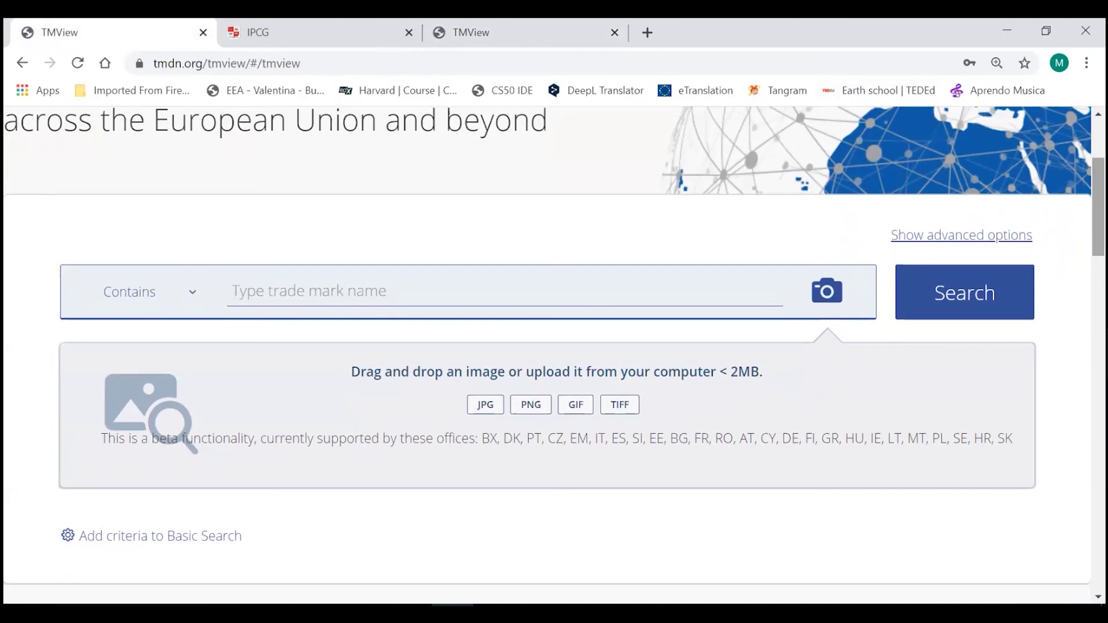
{"action": "scroll", "coordinate": [554, 346], "scroll_direction": "down", "scroll_amount": 1}
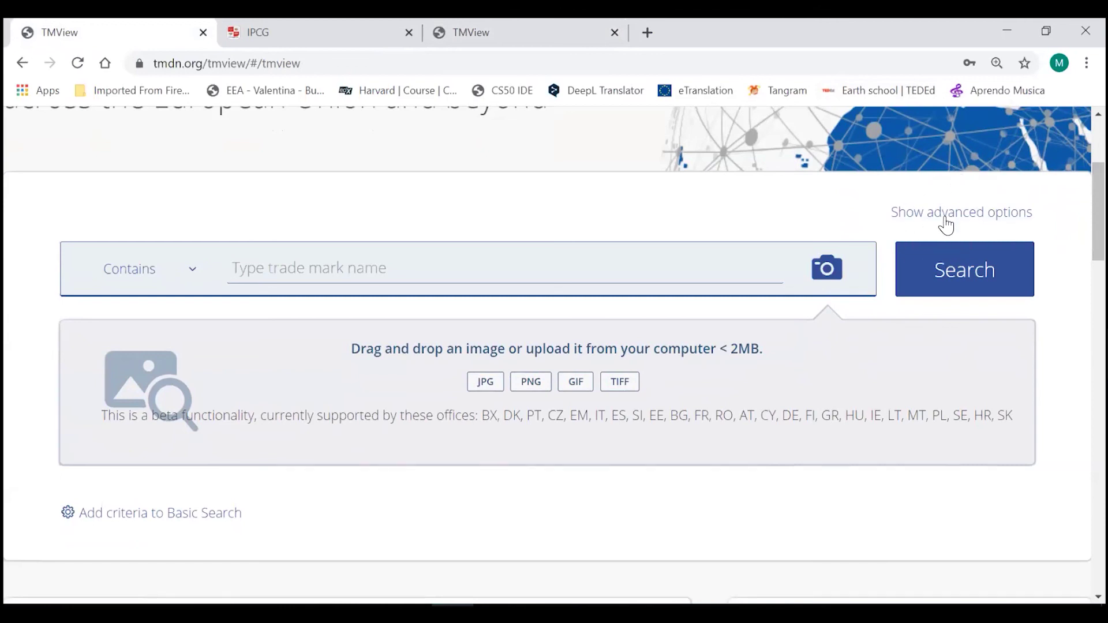
{"action": "left_click", "coordinate": [946, 218]}
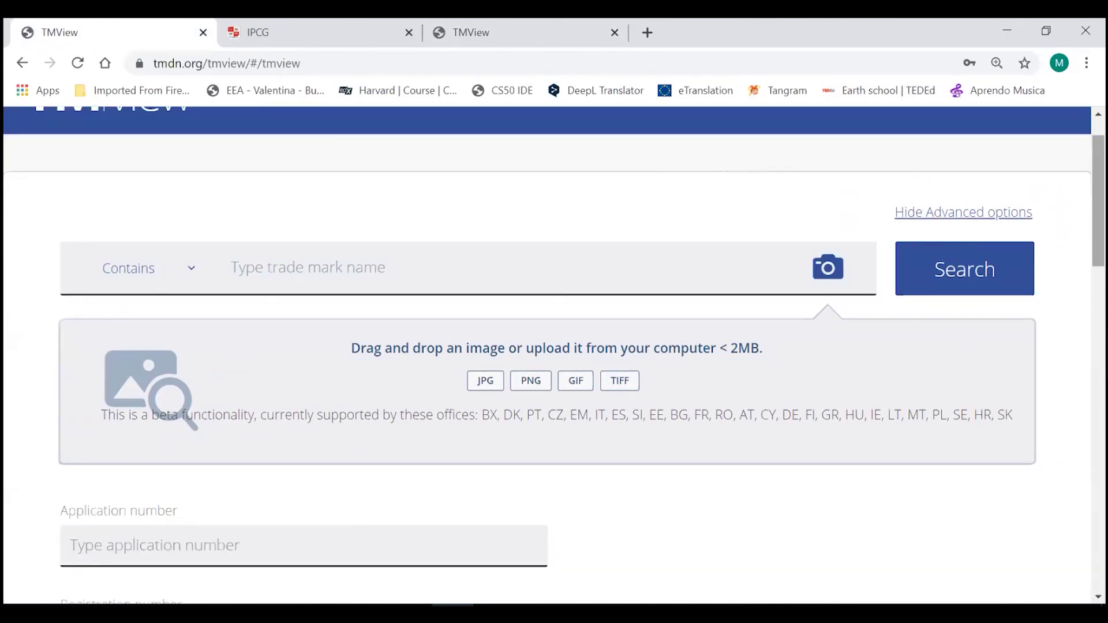
Step: Set the search territory to France and display the offices included for it
{"action": "scroll", "coordinate": [252, 508], "scroll_direction": "down", "scroll_amount": 4}
{"action": "left_click", "coordinate": [252, 508]}
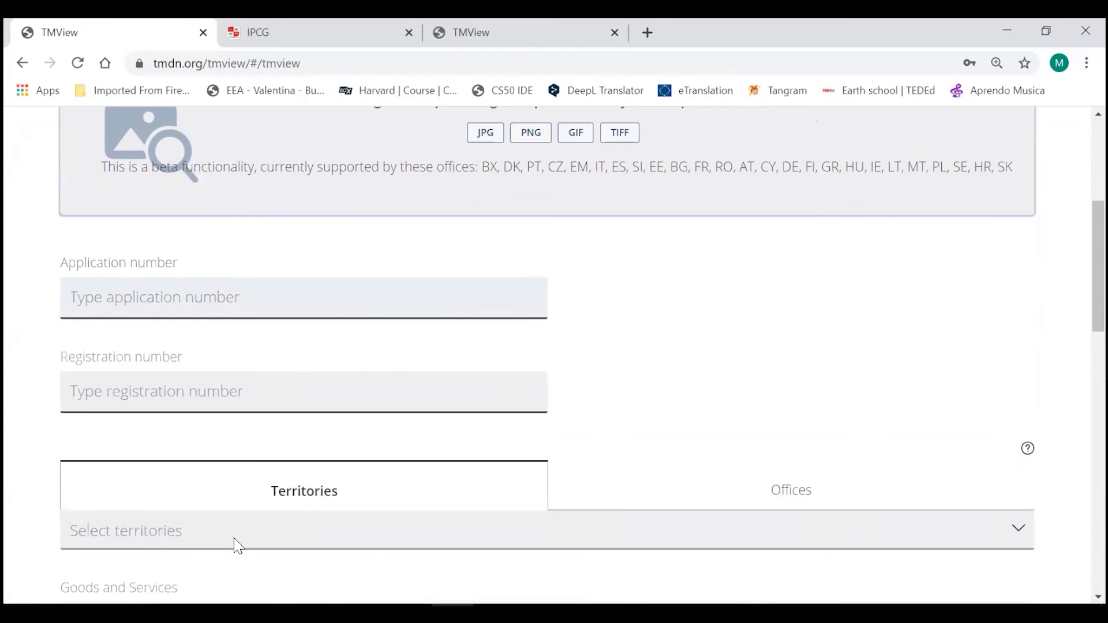
{"action": "left_click", "coordinate": [235, 526]}
{"action": "type", "text": "Fr"}
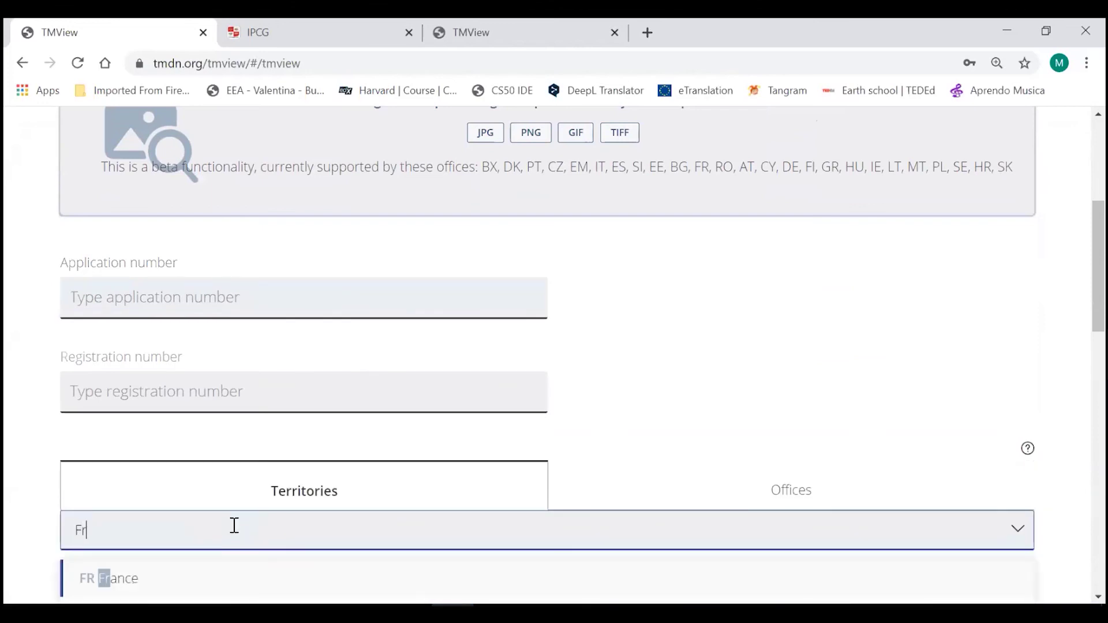
{"action": "key", "text": "Return"}
{"action": "left_click", "coordinate": [794, 499]}
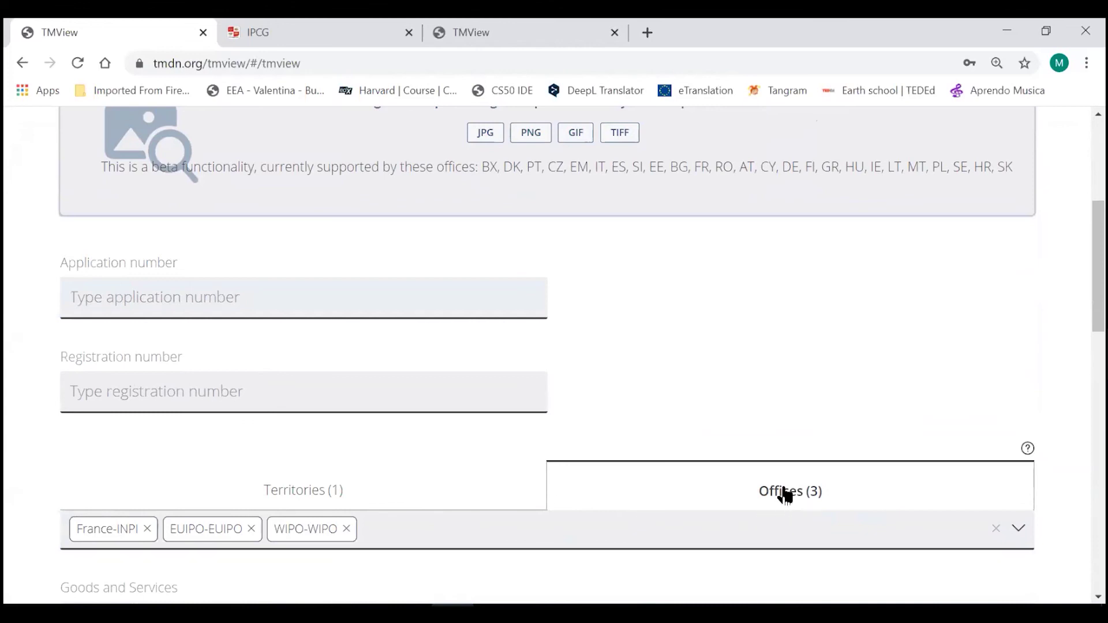
{"action": "scroll", "coordinate": [783, 493], "scroll_direction": "down", "scroll_amount": 1}
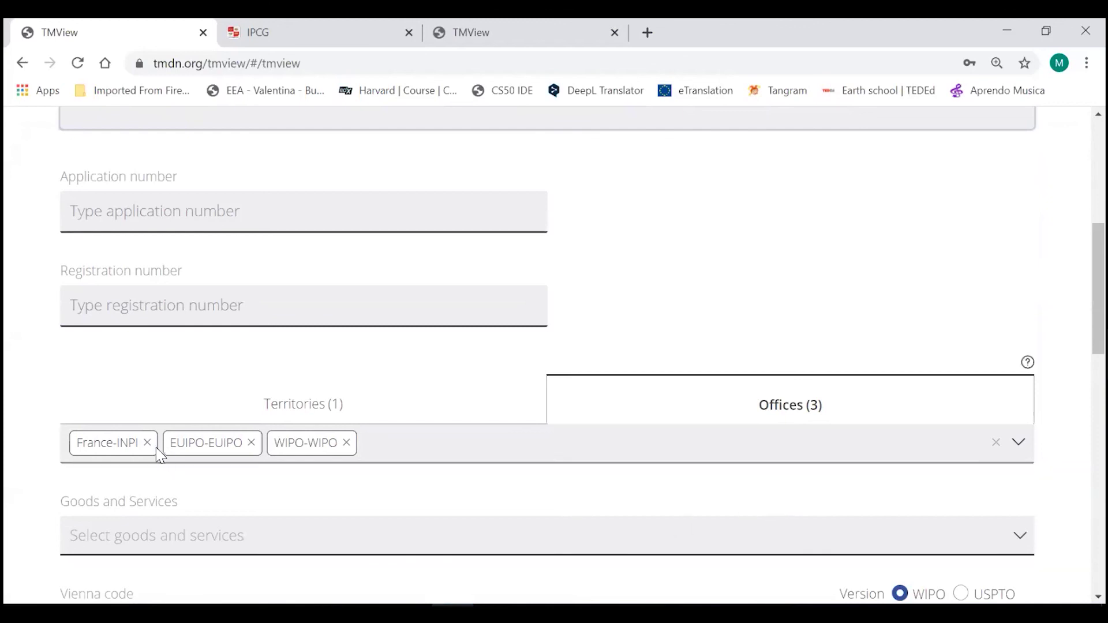
Step: Remove the EUIPO and WIPO offices from the search, keeping only France-INPI
{"action": "left_click", "coordinate": [114, 456]}
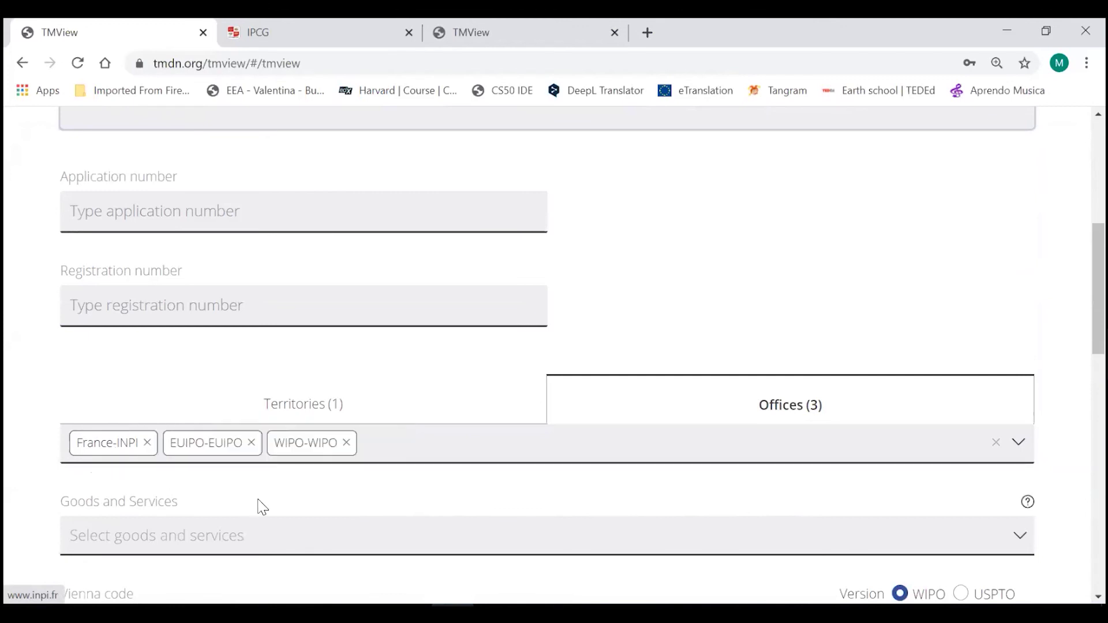
{"action": "left_click", "coordinate": [251, 443]}
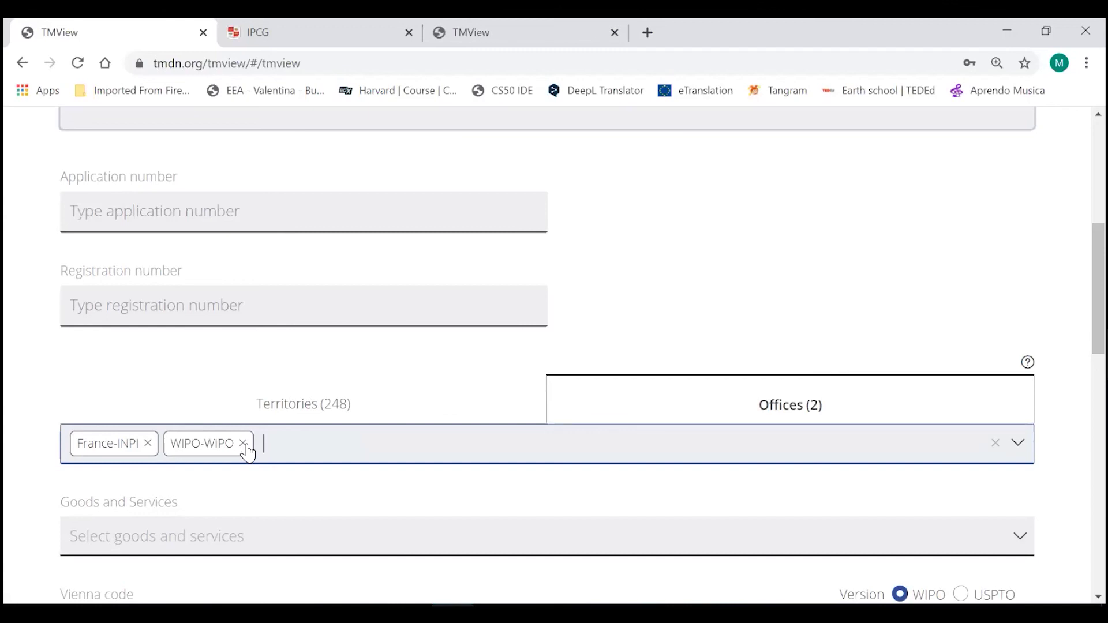
{"action": "left_click", "coordinate": [243, 443]}
Step: Enter 4560731 as the application number and run the search
{"action": "scroll", "coordinate": [212, 306], "scroll_direction": "up", "scroll_amount": 1}
{"action": "left_click", "coordinate": [211, 306]}
{"action": "type", "text": "4560731"}
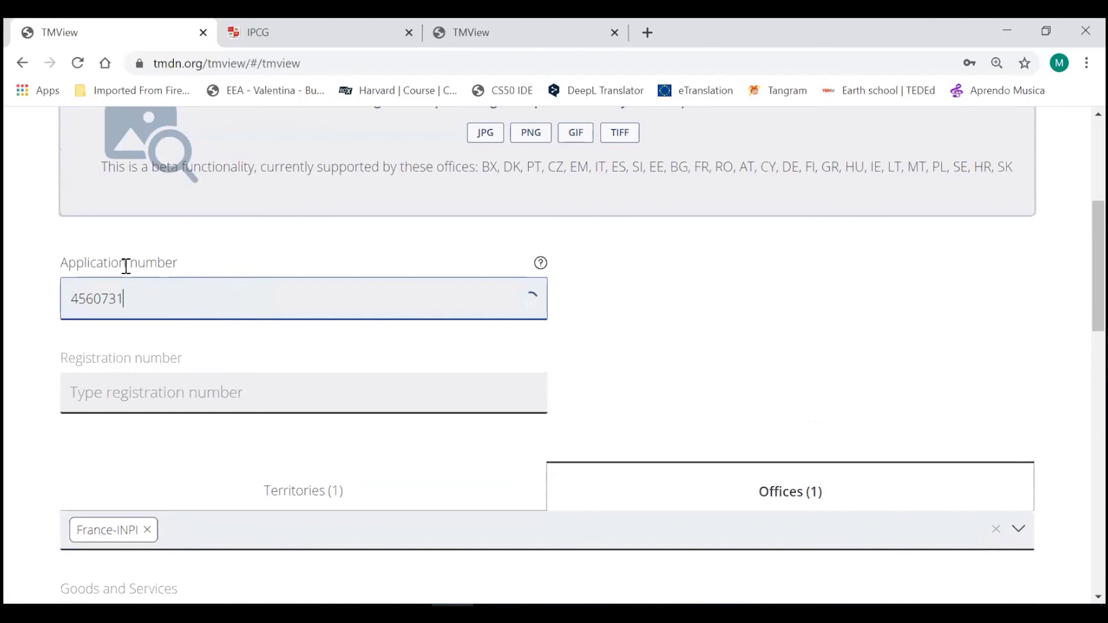
{"action": "left_click", "coordinate": [125, 266]}
{"action": "scroll", "coordinate": [804, 490], "scroll_direction": "up", "scroll_amount": 3}
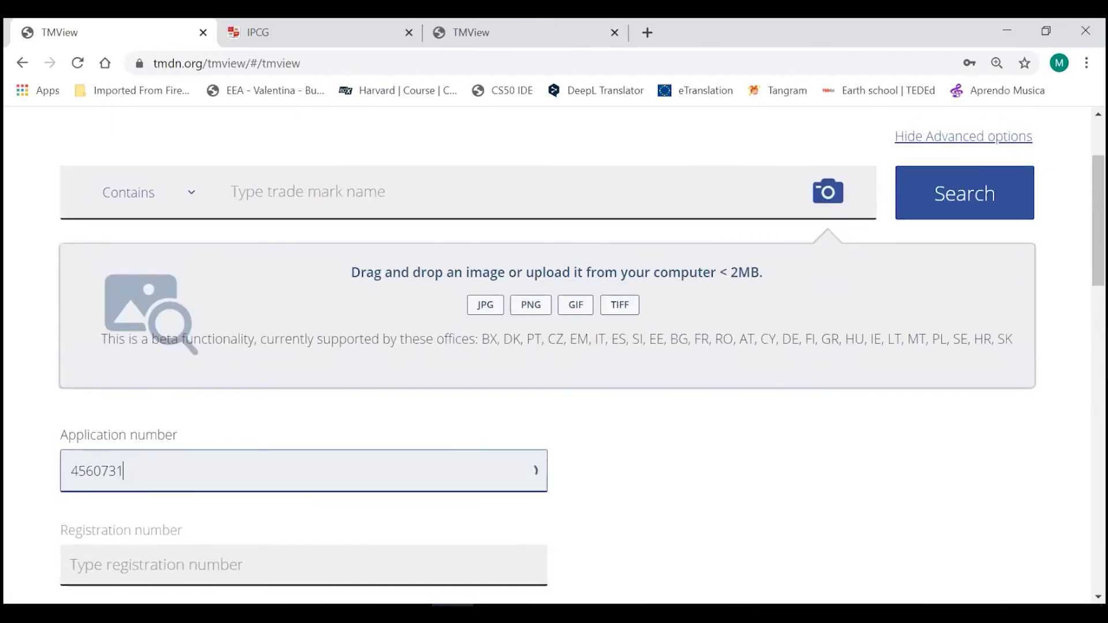
{"action": "left_click", "coordinate": [960, 196]}
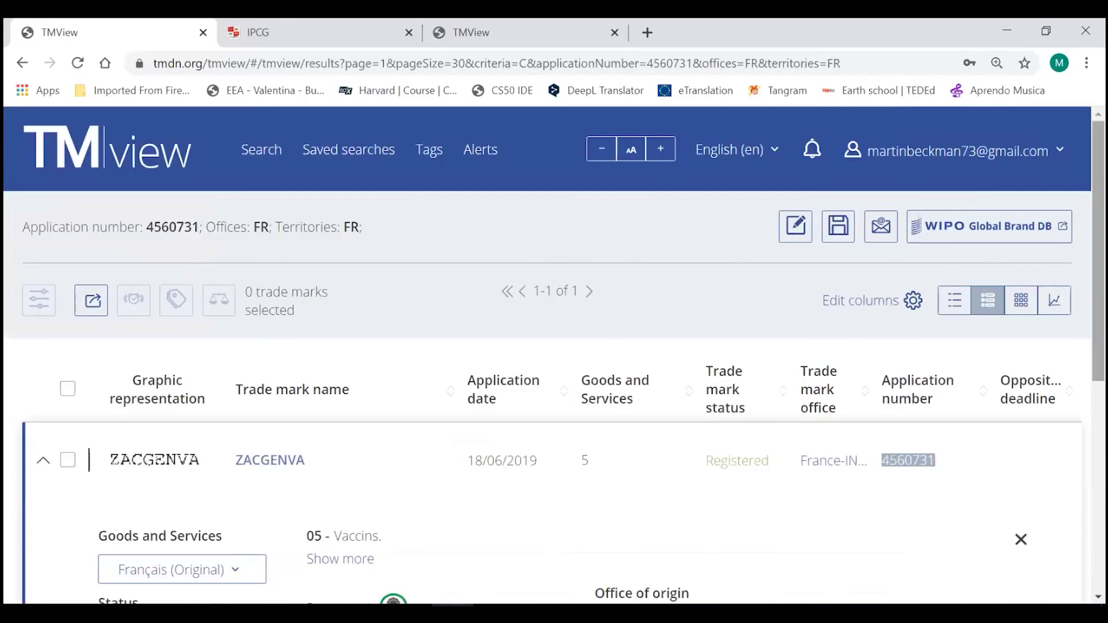
Step: Review the French ZACGENVA result, including its application date, goods, status, applicant and office of origin
{"action": "scroll", "coordinate": [554, 355], "scroll_direction": "down", "scroll_amount": 1}
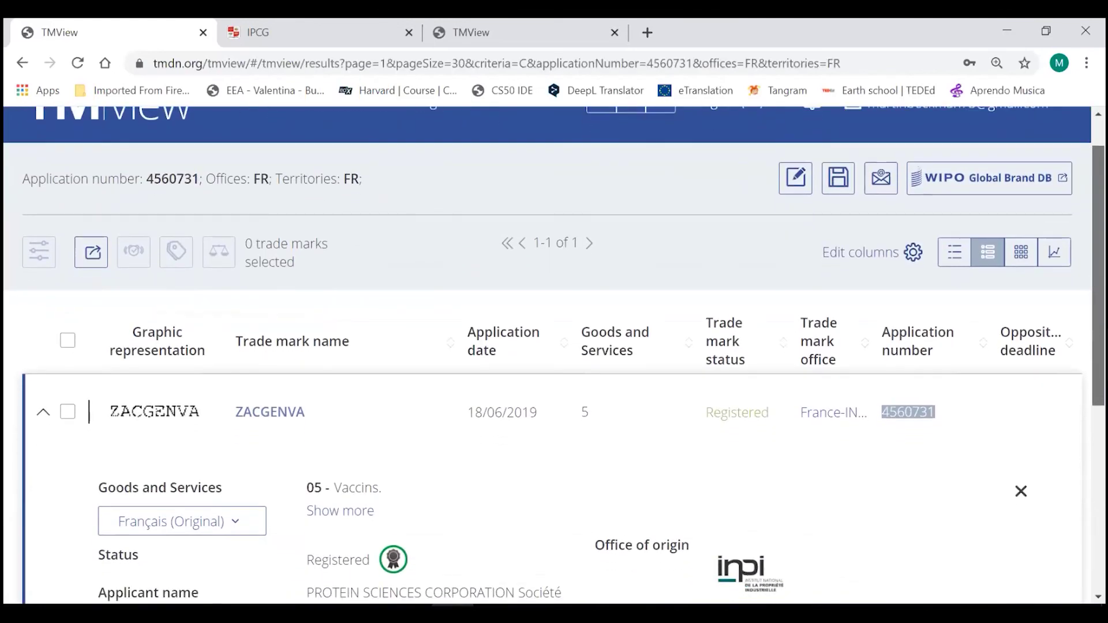
{"action": "scroll", "coordinate": [554, 355], "scroll_direction": "down", "scroll_amount": 1}
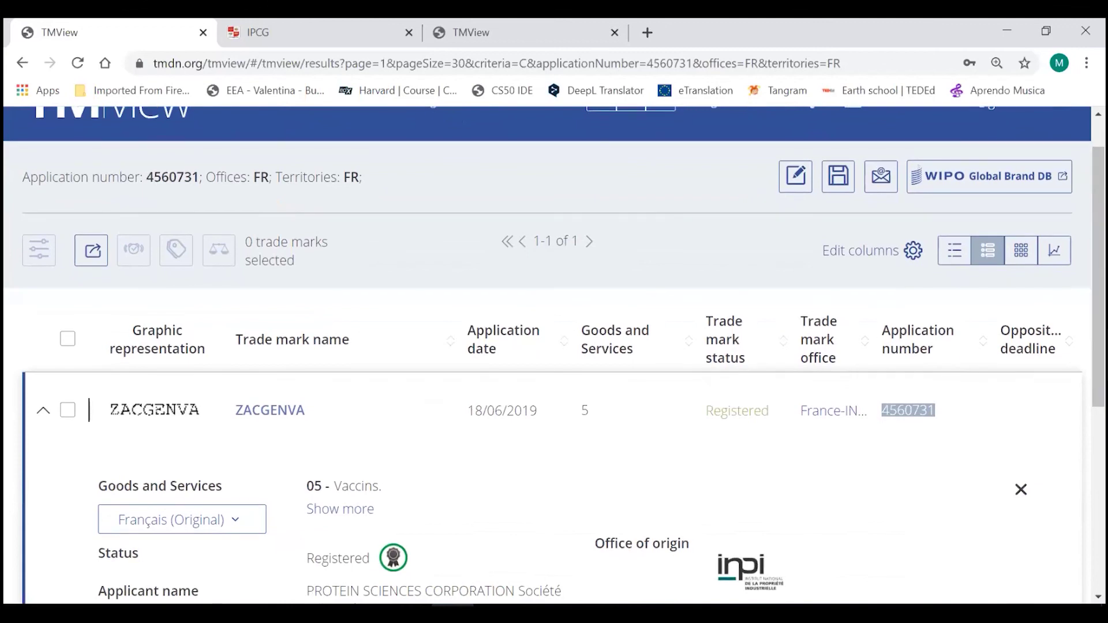
{"action": "scroll", "coordinate": [554, 354], "scroll_direction": "down", "scroll_amount": 5}
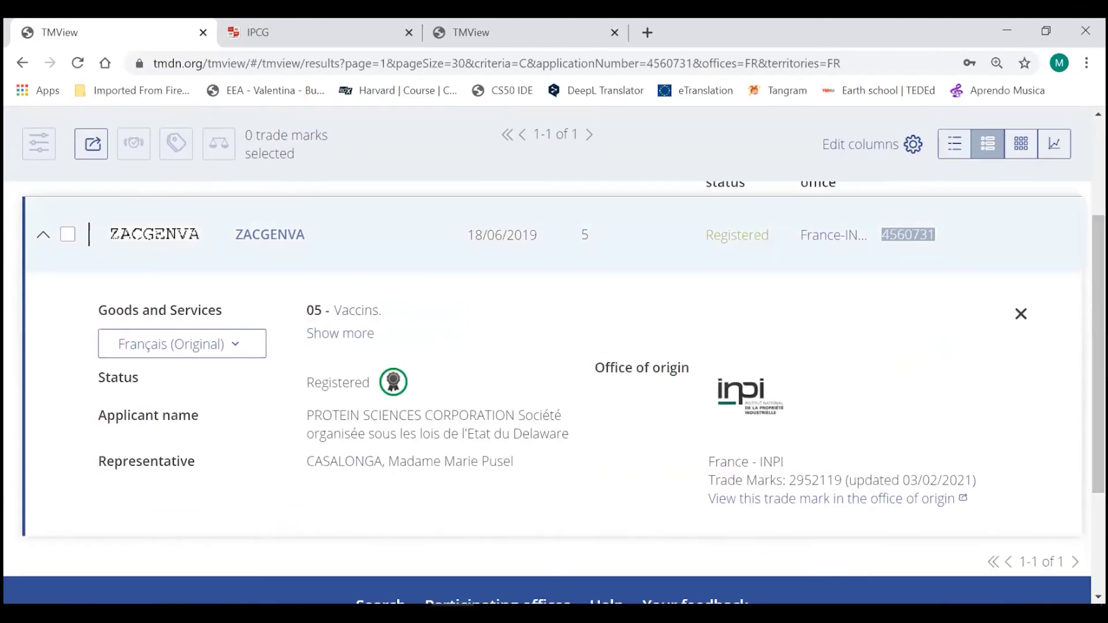
{"action": "scroll", "coordinate": [554, 355], "scroll_direction": "up", "scroll_amount": 2}
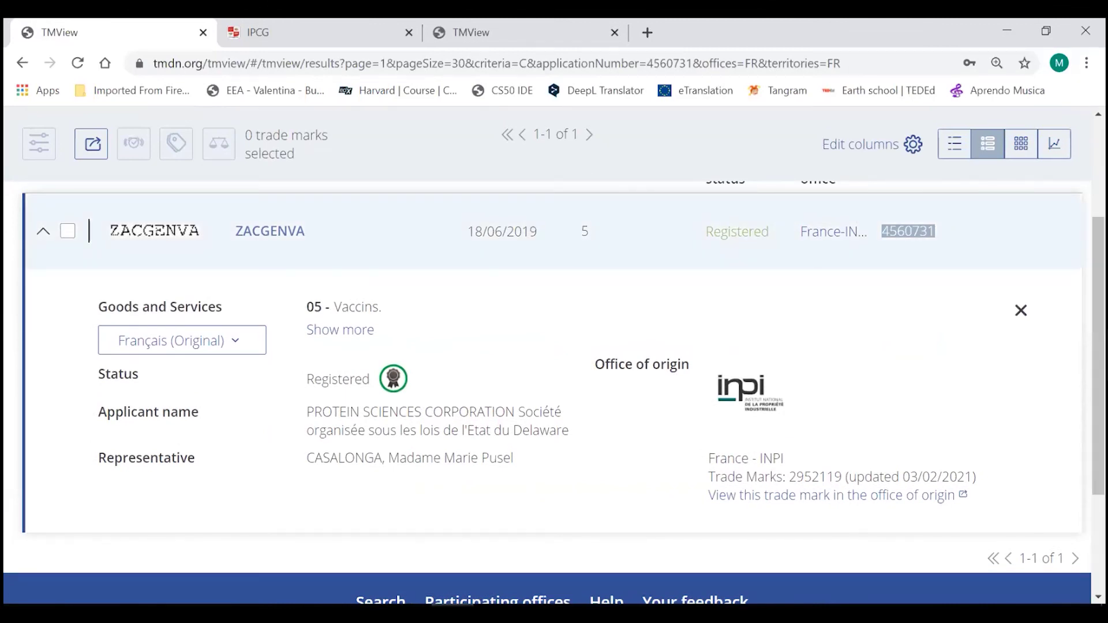
Step: Compare the French search result with the Priority section of the Georgian ZACGENVA record in the other TMview tab
{"action": "left_click", "coordinate": [116, 255]}
{"action": "left_click", "coordinate": [475, 33]}
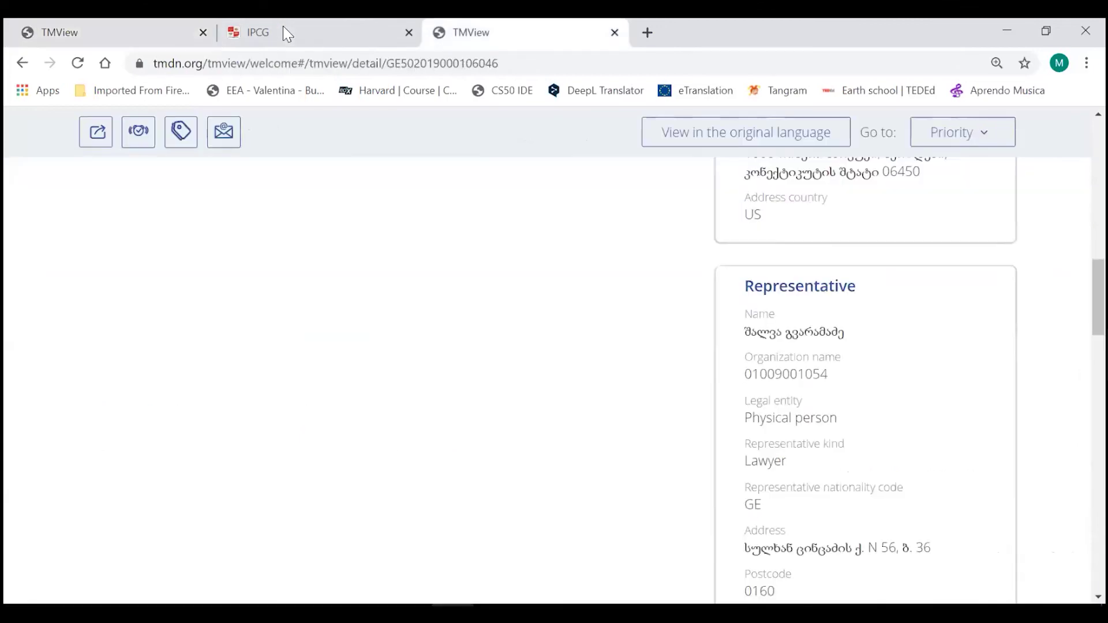
{"action": "scroll", "coordinate": [472, 145], "scroll_direction": "down", "scroll_amount": 10}
{"action": "scroll", "coordinate": [472, 146], "scroll_direction": "up", "scroll_amount": 1}
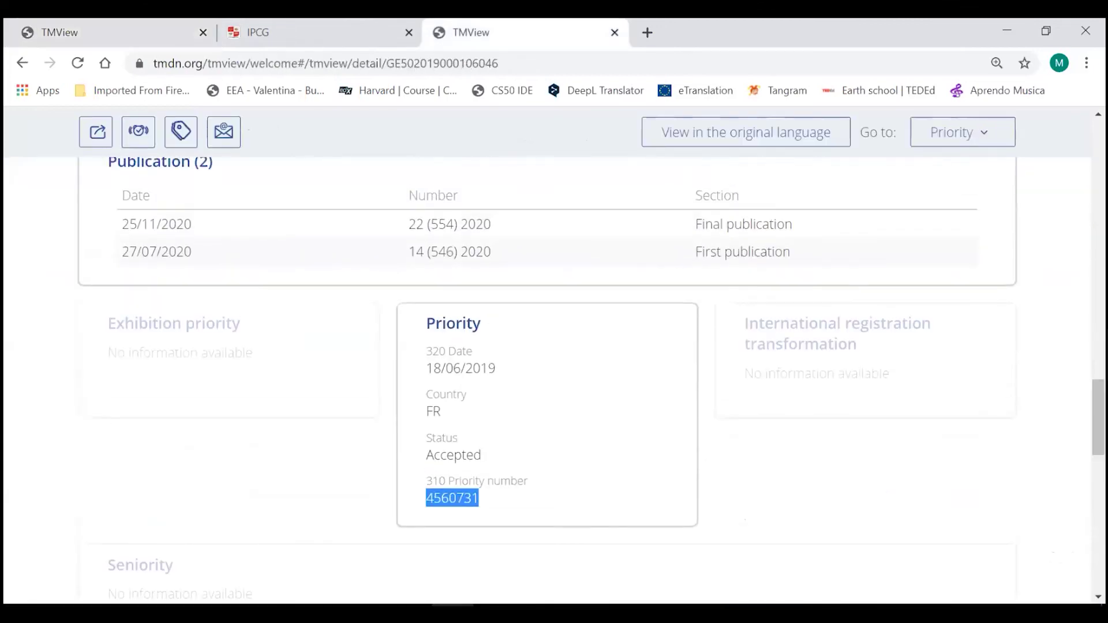
{"action": "left_click", "coordinate": [118, 39]}
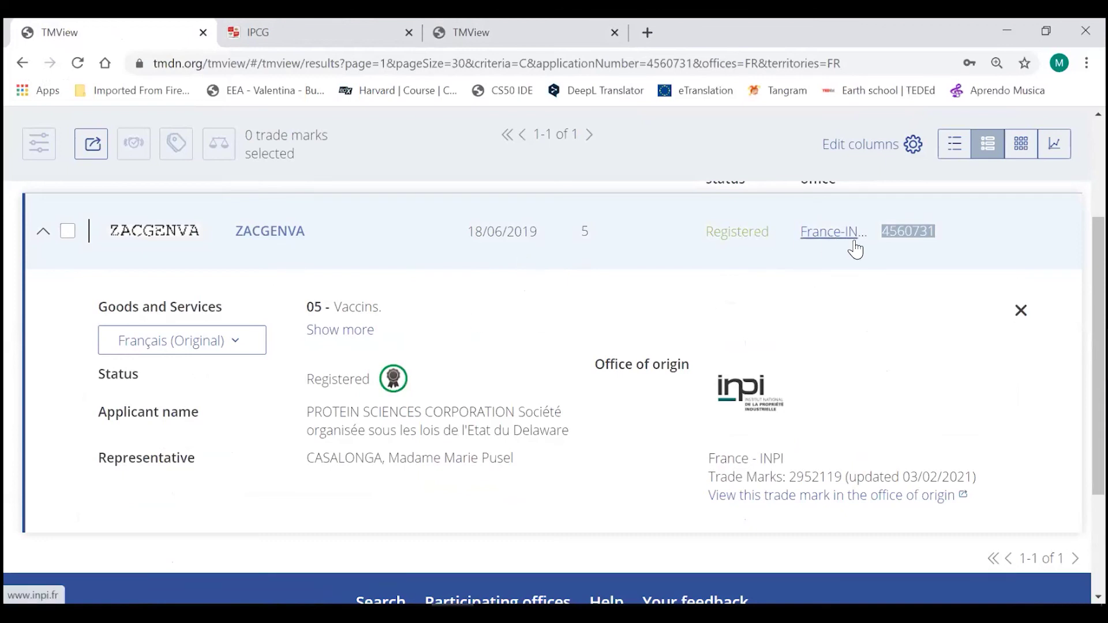
Step: Open the details of the French ZACGENVA mark and review its dates, goods and services, and owner
{"action": "left_click", "coordinate": [904, 238]}
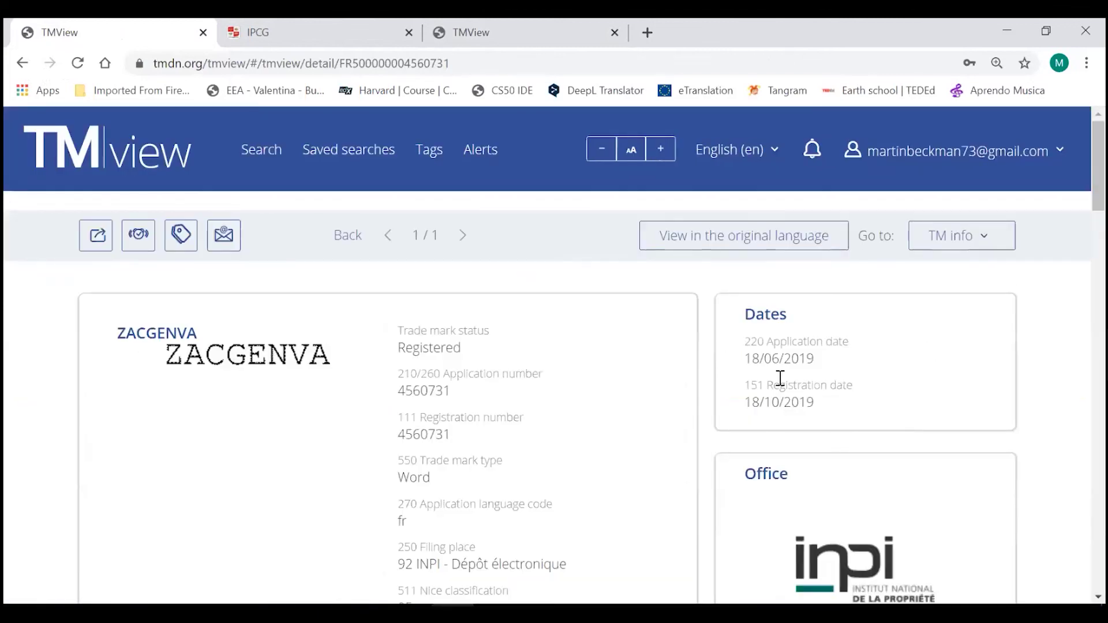
{"action": "key", "text": "ctrl"}
{"action": "key", "text": "ctrl"}
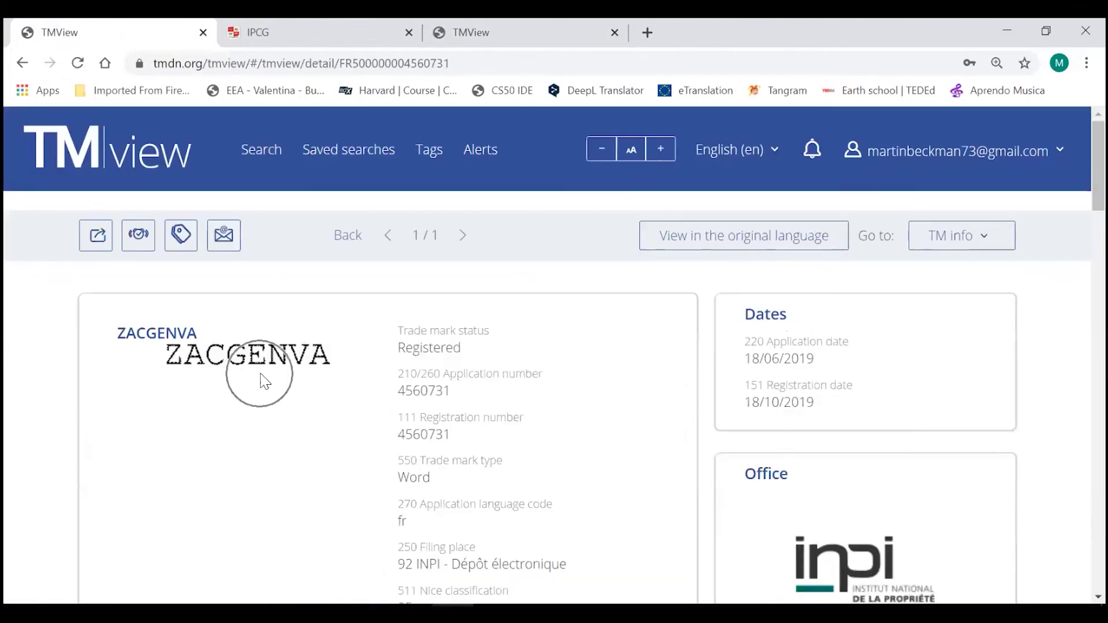
{"action": "scroll", "coordinate": [532, 111], "scroll_direction": "down", "scroll_amount": 8}
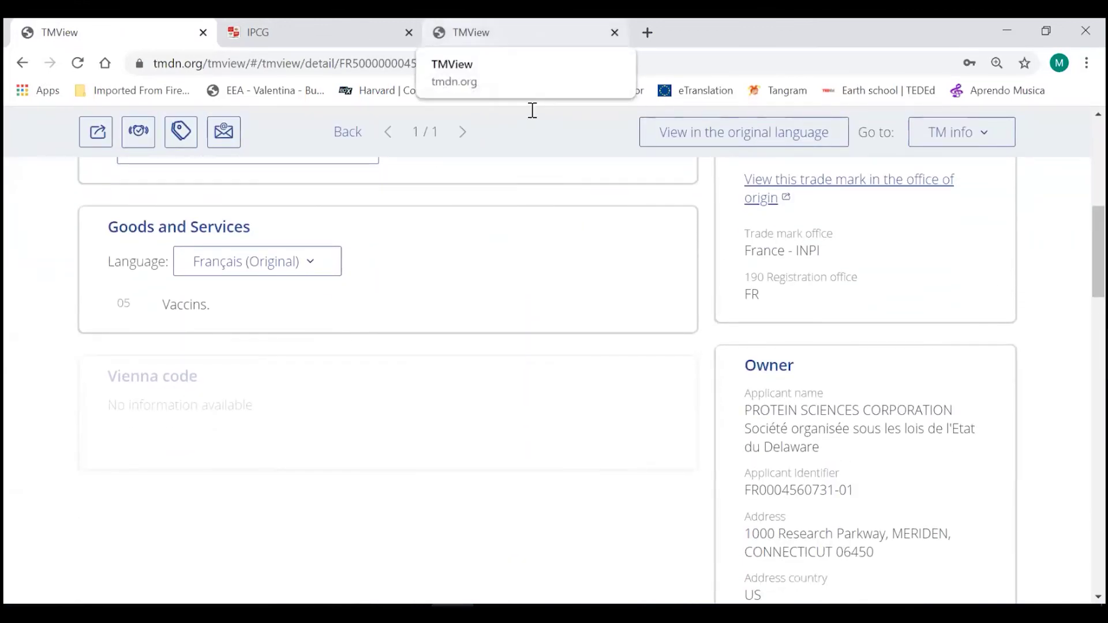
Step: Check the goods and owner in the Georgian ZACGENVA record against those in the French record
{"action": "left_click", "coordinate": [468, 35]}
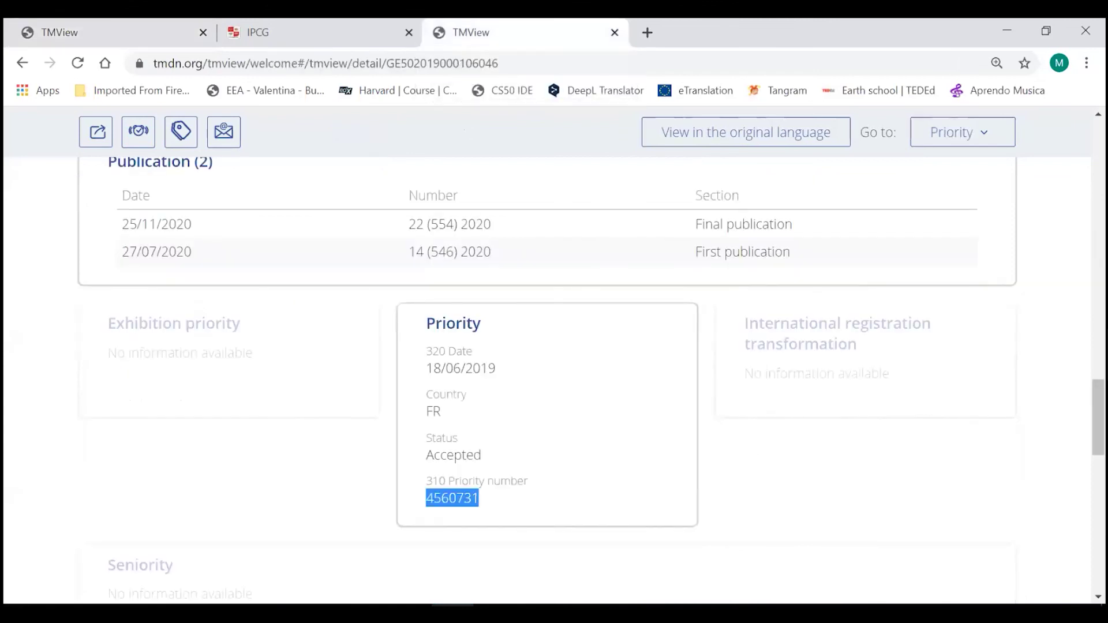
{"action": "scroll", "coordinate": [577, 375], "scroll_direction": "up", "scroll_amount": 1}
{"action": "scroll", "coordinate": [577, 375], "scroll_direction": "up", "scroll_amount": 10}
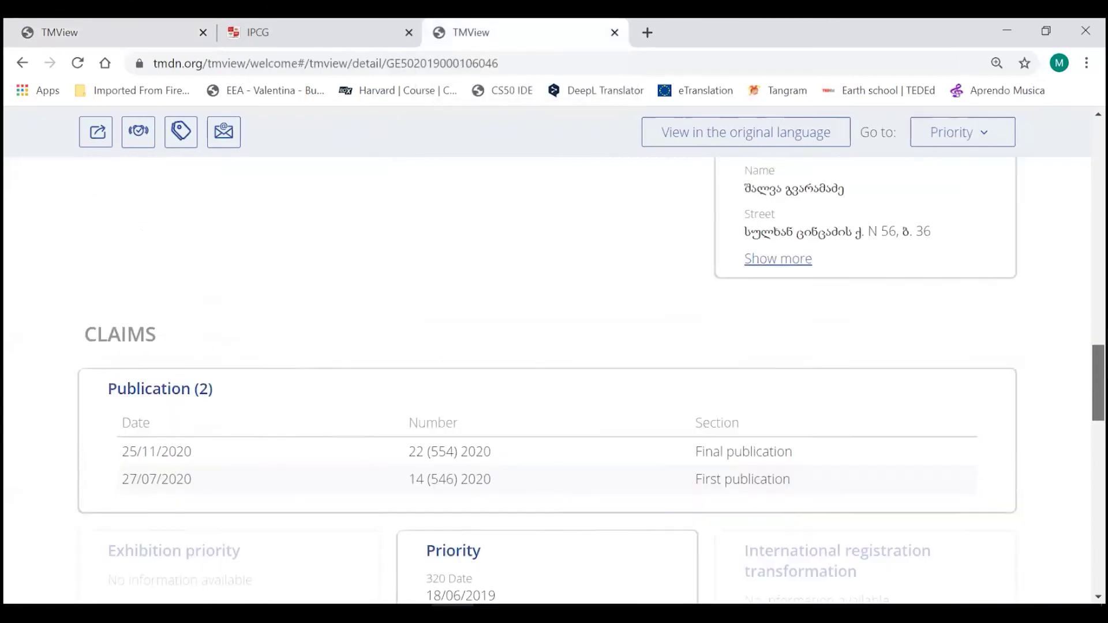
{"action": "scroll", "coordinate": [906, 242], "scroll_direction": "up", "scroll_amount": 1}
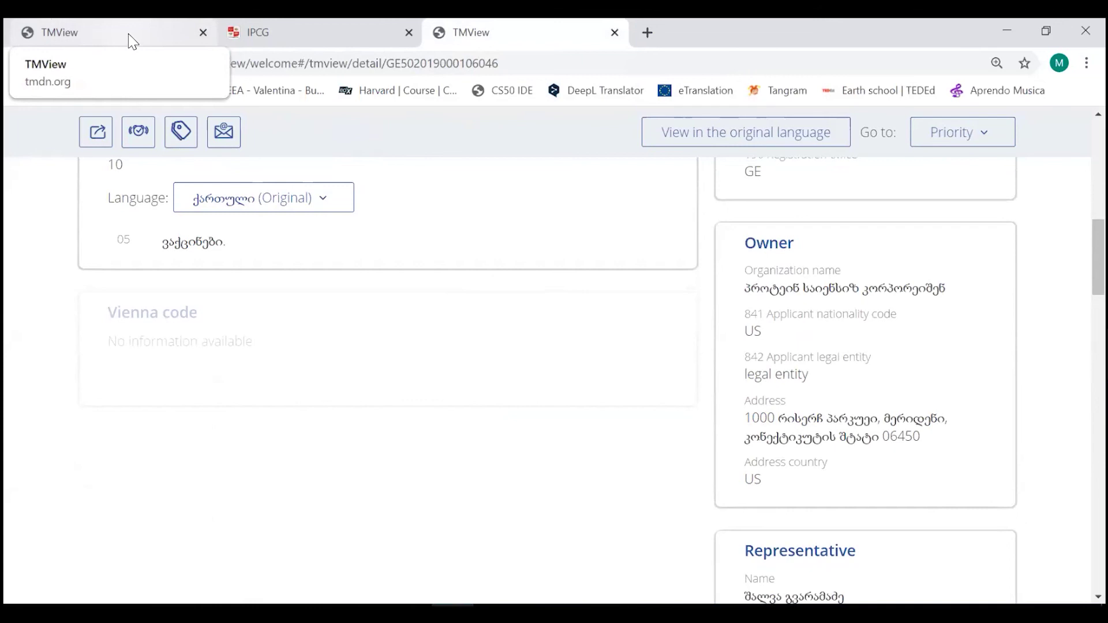
{"action": "left_click", "coordinate": [130, 36]}
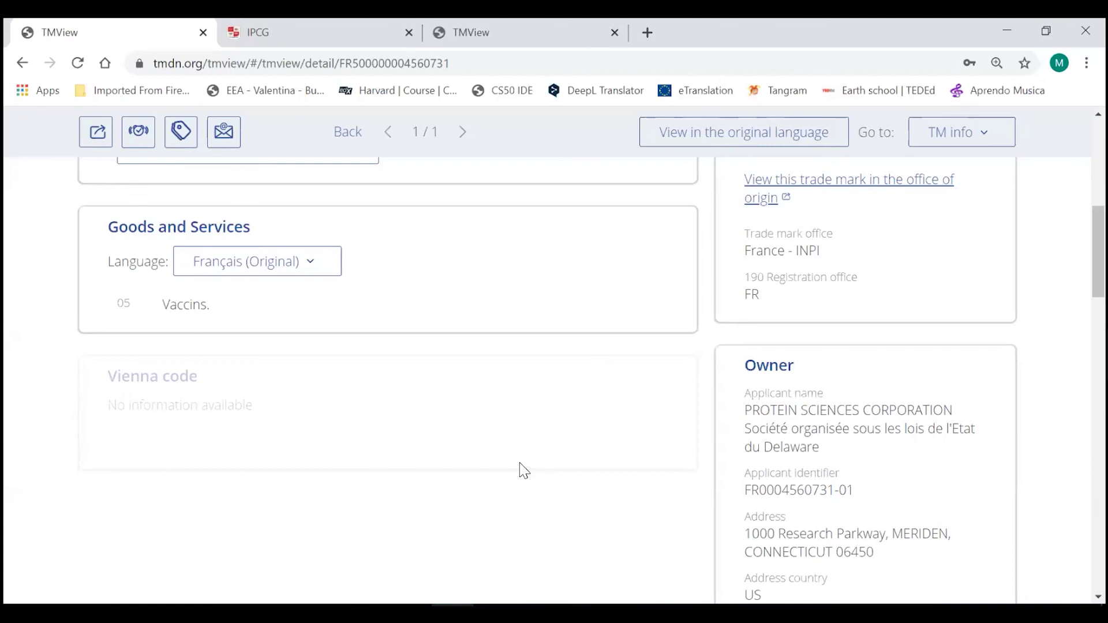
Step: View the French mark in the INPI office-of-origin database and read its complete notice
{"action": "scroll", "coordinate": [522, 479], "scroll_direction": "up", "scroll_amount": 3}
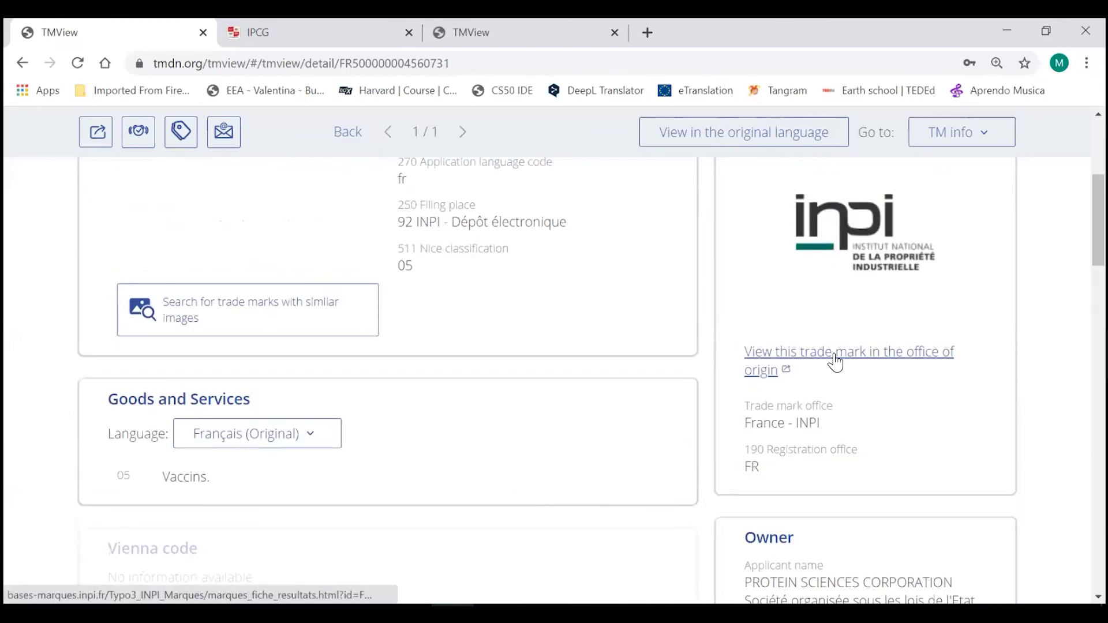
{"action": "left_click", "coordinate": [834, 355]}
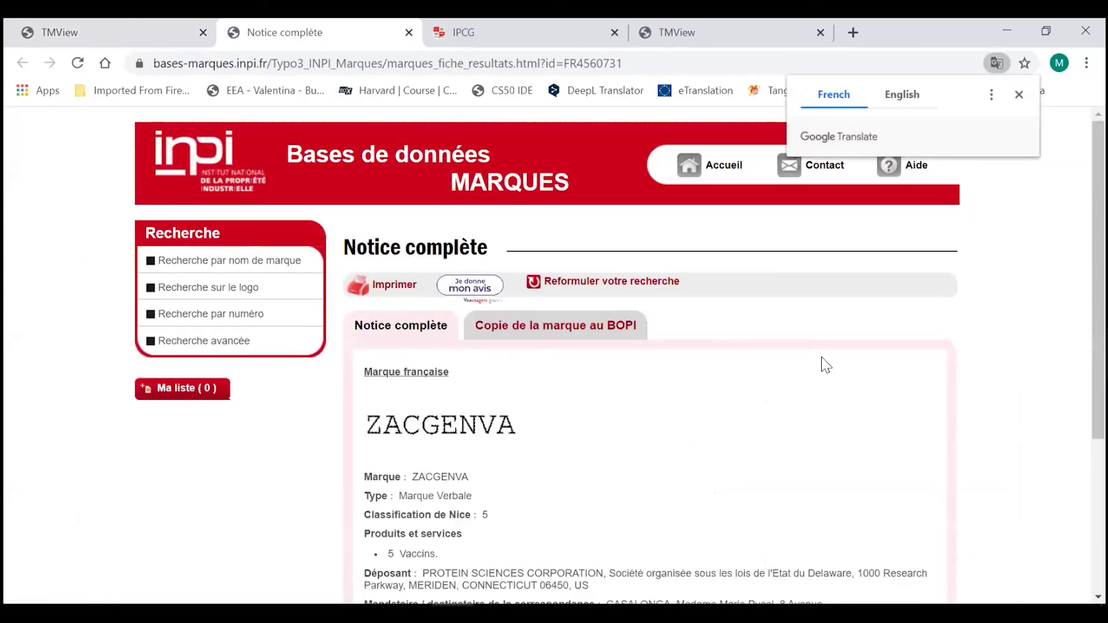
{"action": "left_click_drag", "start_coordinate": [1098, 277], "coordinate": [1098, 394]}
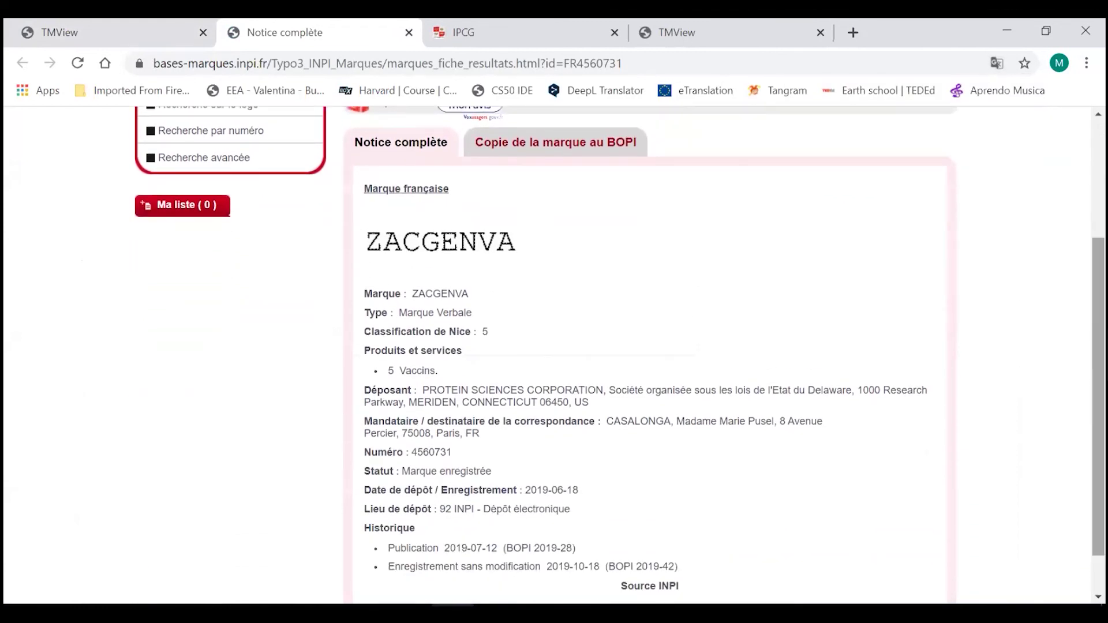
Step: Return to the French mark in TMview and set its goods and services language to English
{"action": "left_click", "coordinate": [118, 33]}
{"action": "left_click", "coordinate": [204, 490]}
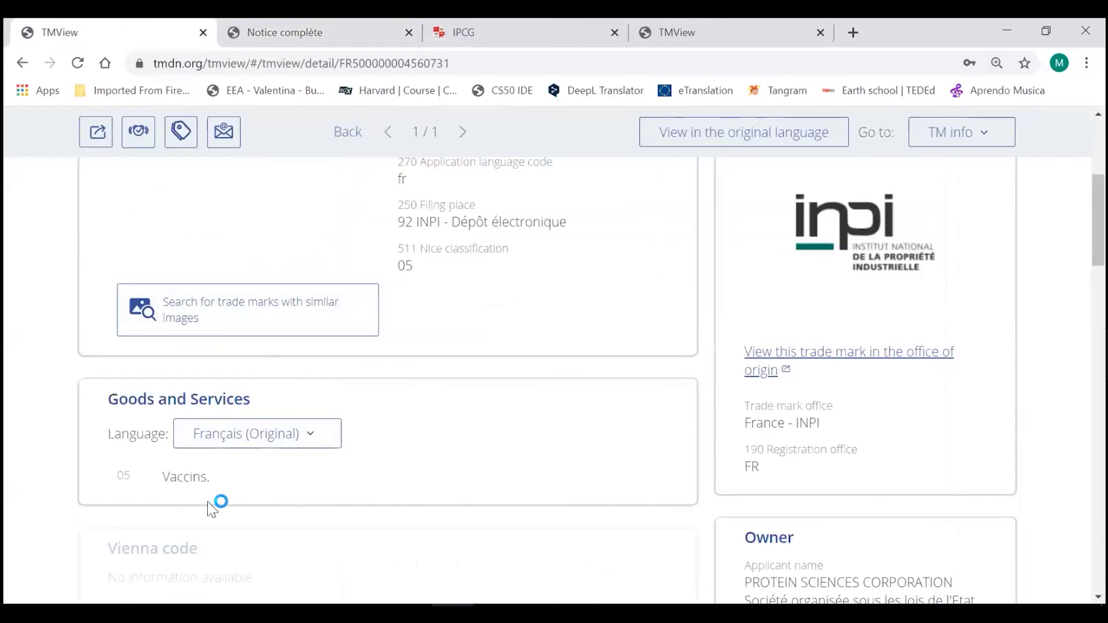
{"action": "left_click", "coordinate": [317, 441]}
{"action": "scroll", "coordinate": [315, 479], "scroll_direction": "down", "scroll_amount": 2}
{"action": "scroll", "coordinate": [294, 522], "scroll_direction": "down", "scroll_amount": 1}
{"action": "left_click", "coordinate": [280, 499]}
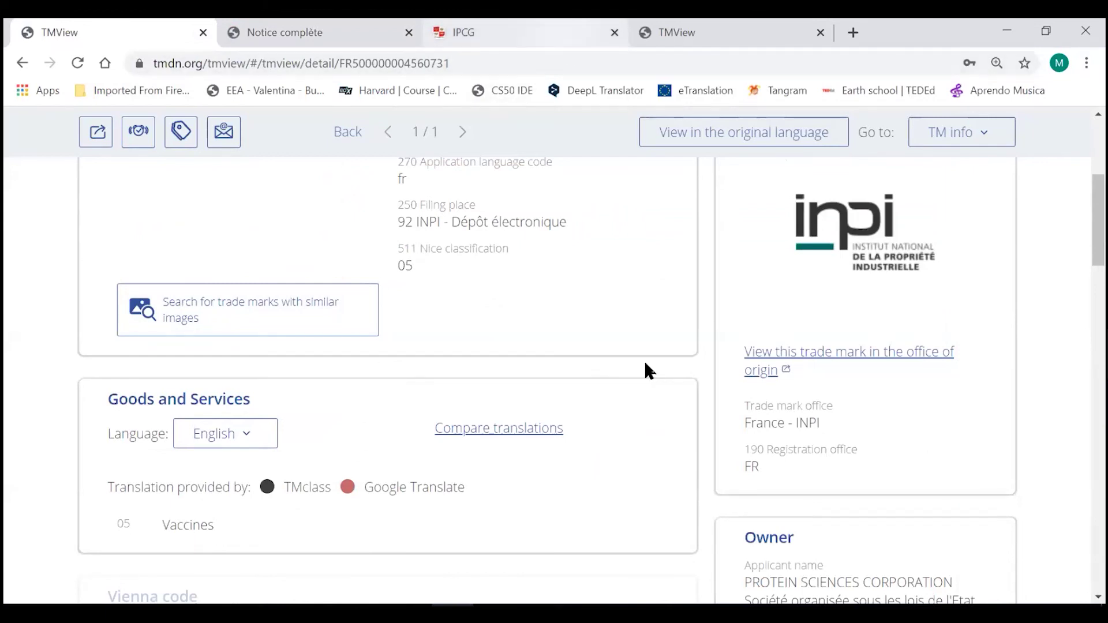
Step: Close the INPI notice and switch back to the Georgian ZACGENVA record
{"action": "scroll", "coordinate": [646, 369], "scroll_direction": "up", "scroll_amount": 1}
{"action": "left_click", "coordinate": [409, 32]}
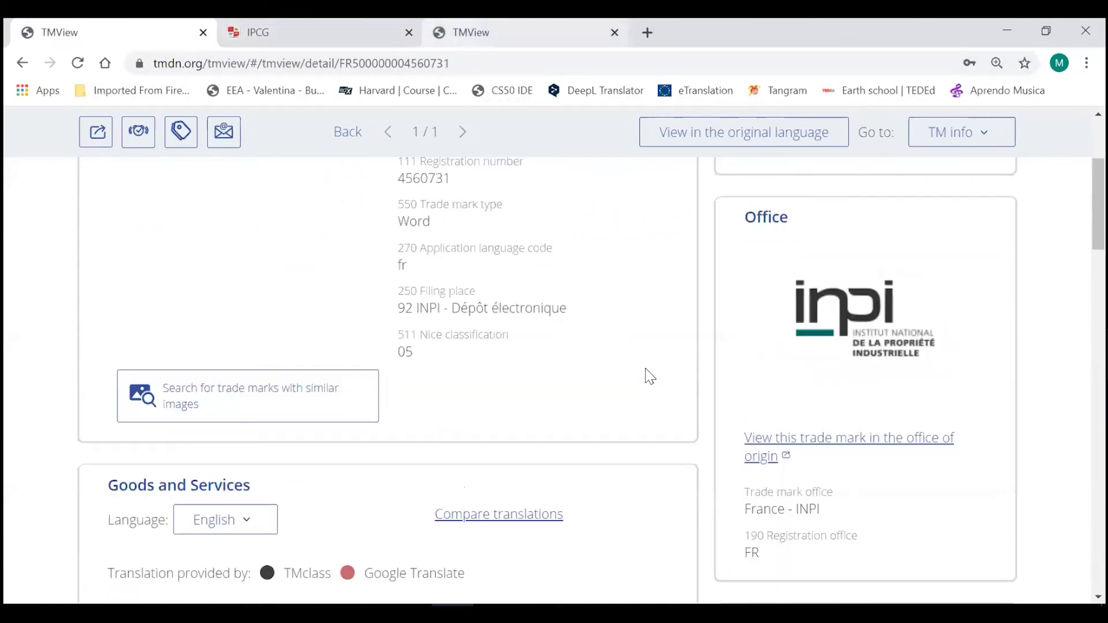
{"action": "left_click", "coordinate": [479, 32]}
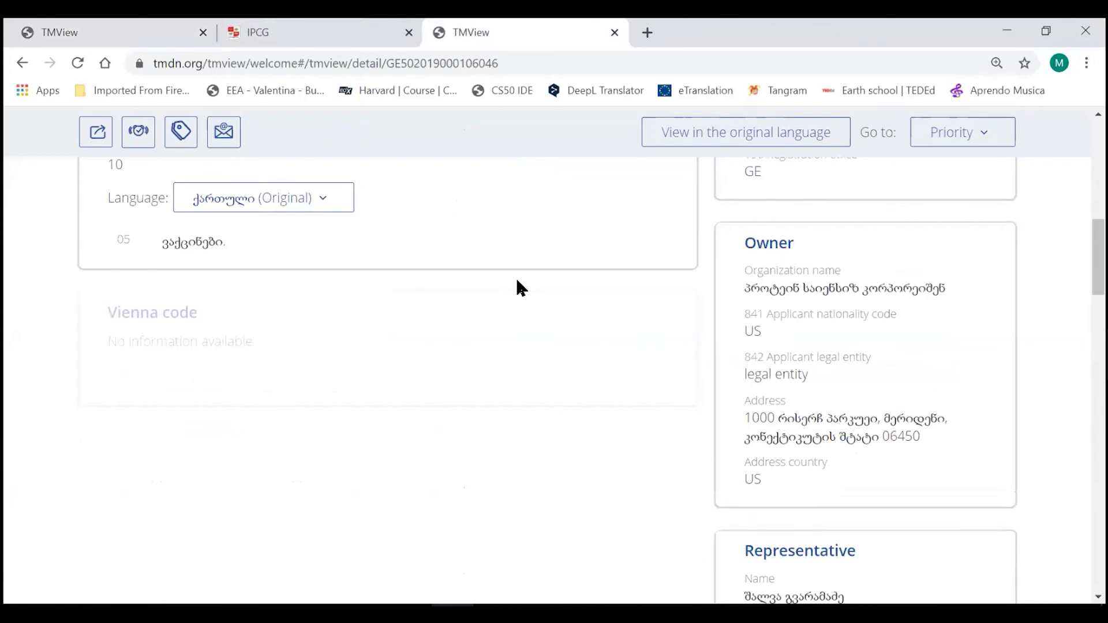